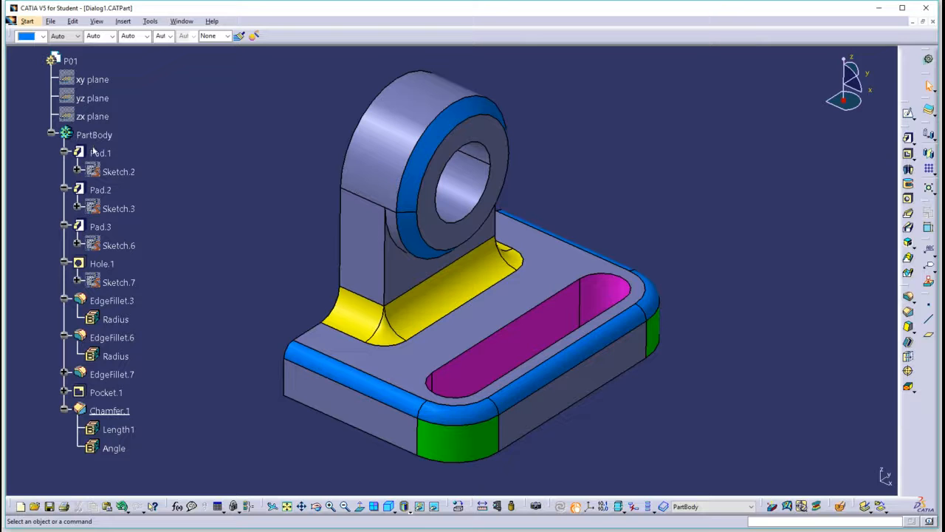
# - Show Pad.1's Sketch.2 and open it in the Sketcher to review its rectangular profile and dimensions
pyautogui.rightClick(129, 173)
pyautogui.click(151, 204)
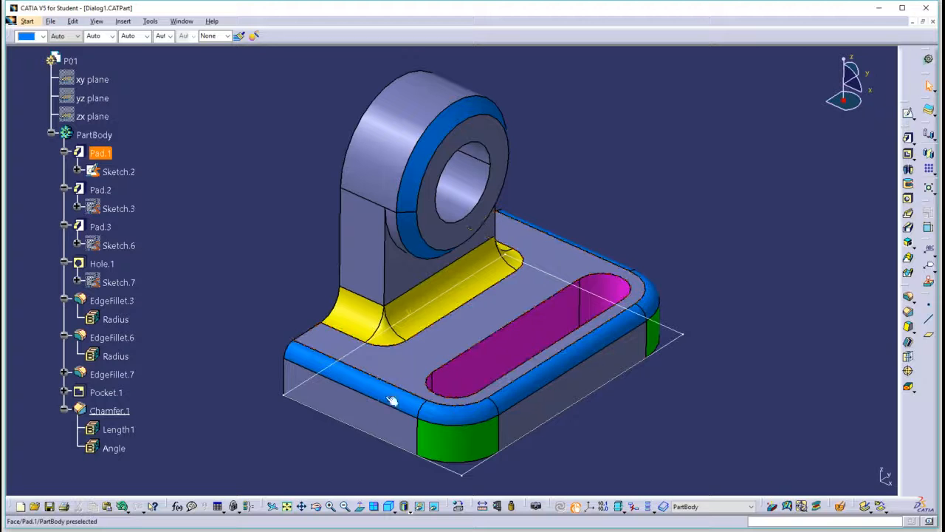
pyautogui.doubleClick(118, 172)
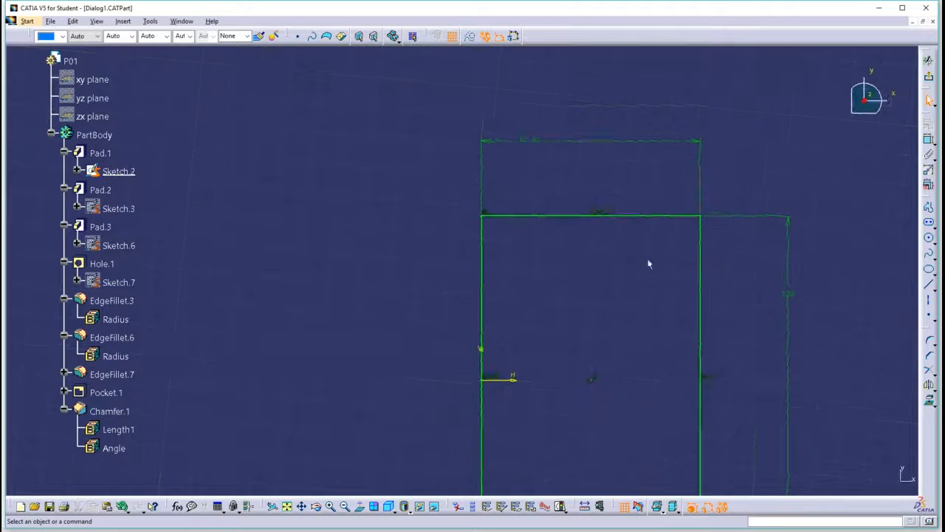
pyautogui.click(930, 79)
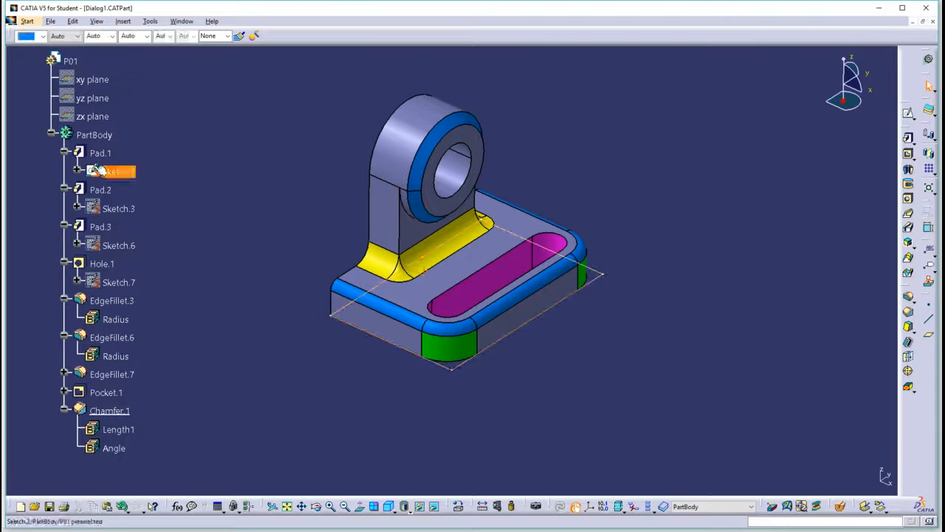
# - Inspect the full definition of Pad.1, including its second limit, direction and thin pad options, and close it without applying
pyautogui.doubleClick(102, 154)
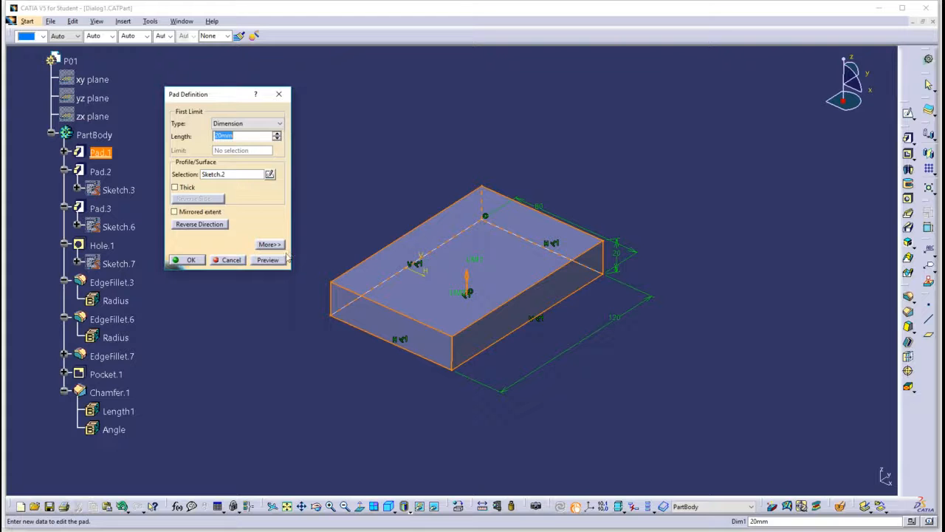
pyautogui.click(271, 244)
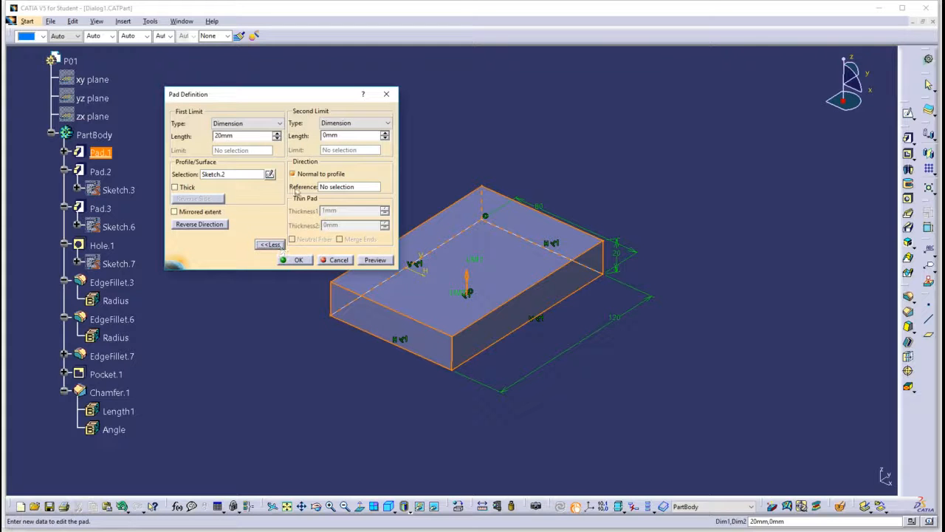
pyautogui.moveTo(273, 100); pyautogui.dragTo(238, 87)
pyautogui.doubleClick(197, 123)
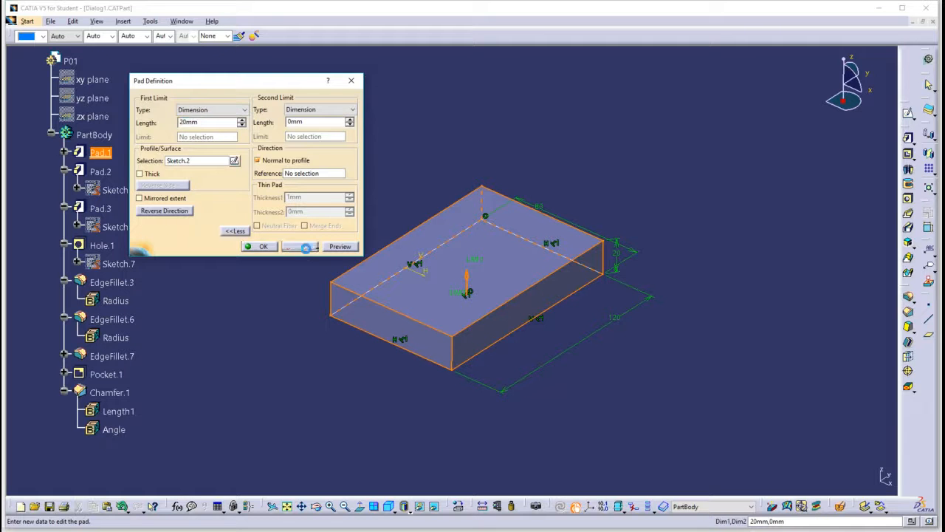
pyautogui.click(304, 247)
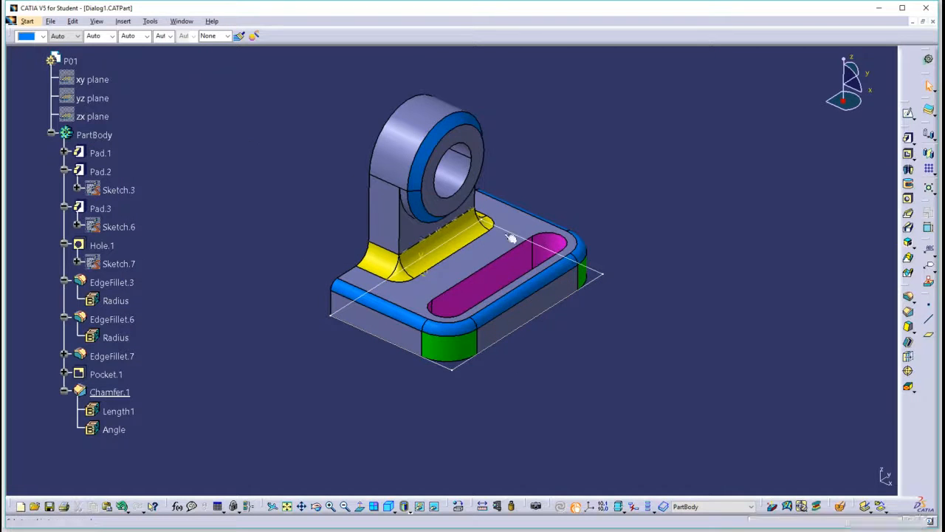
# - Show Pocket.1's Sketch.8 and reposition its 10 mm dimension above the slot profile in the Sketcher
pyautogui.click(64, 375)
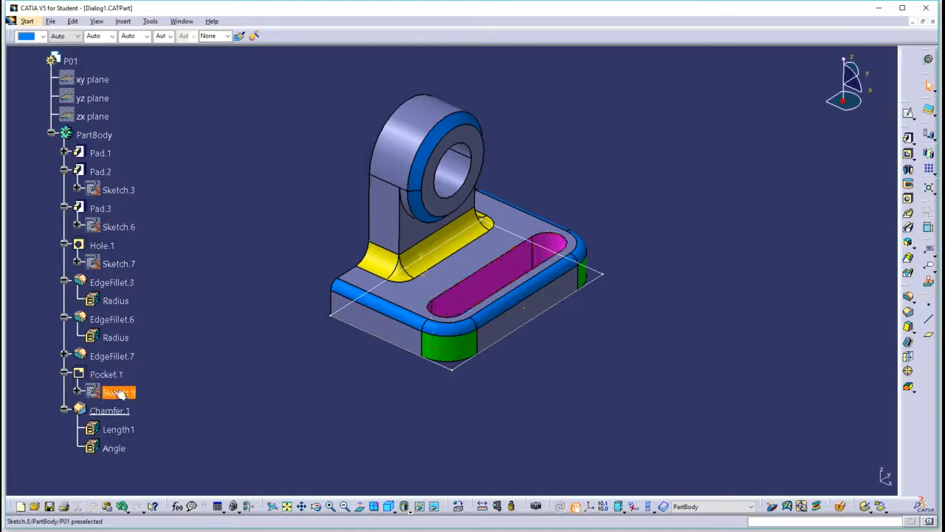
pyautogui.rightClick(120, 394)
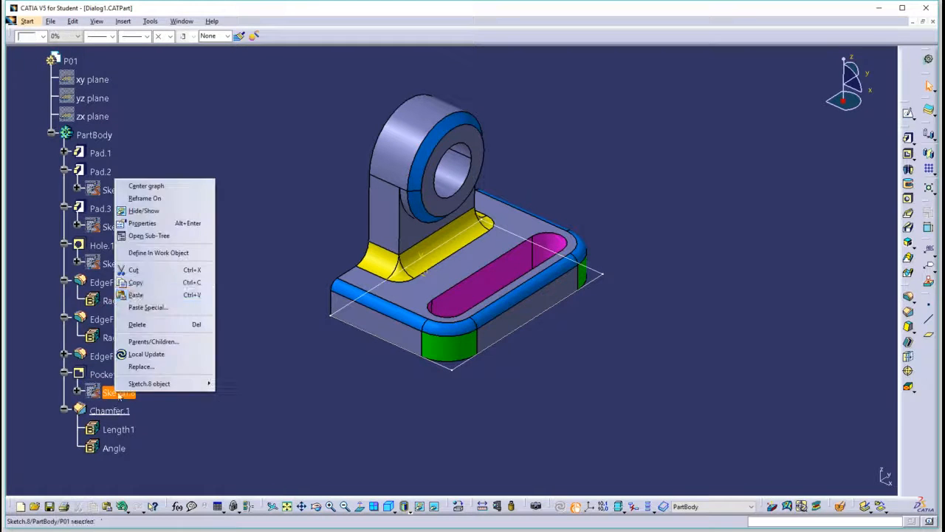
pyautogui.click(150, 212)
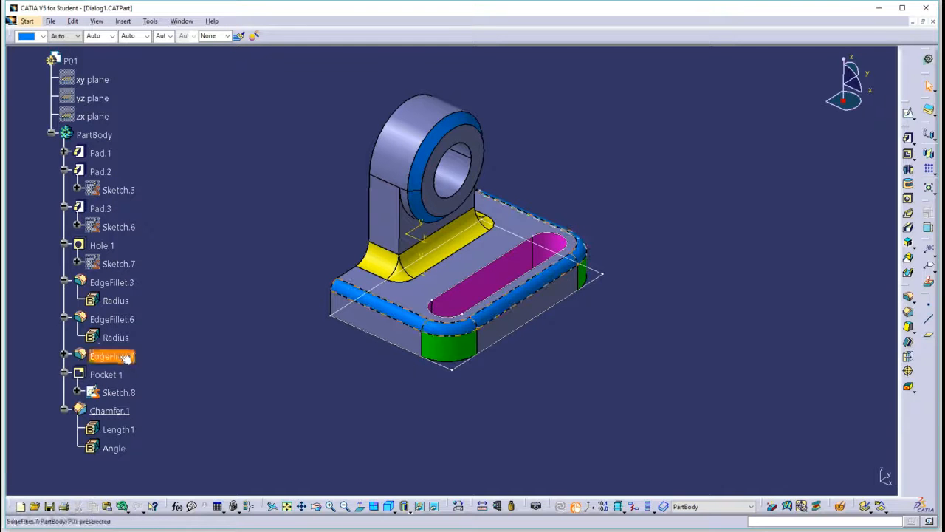
pyautogui.doubleClick(118, 392)
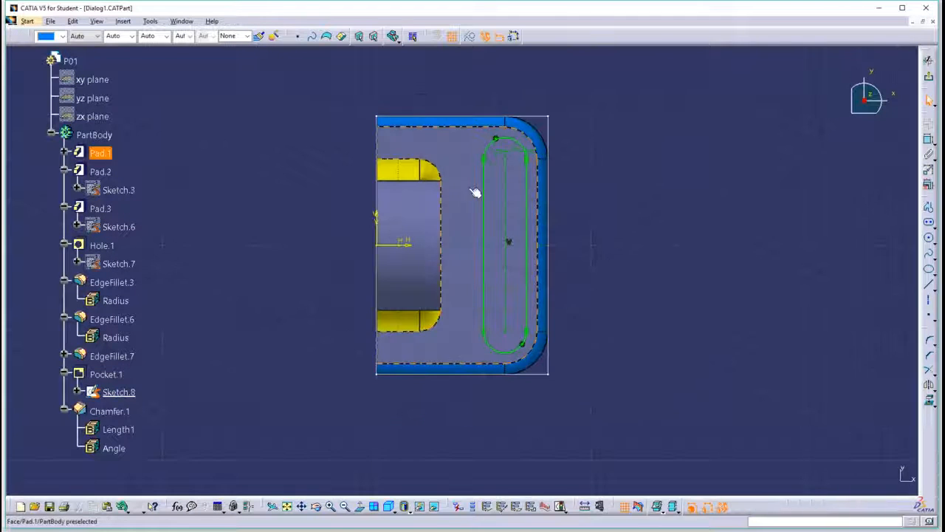
pyautogui.click(523, 155)
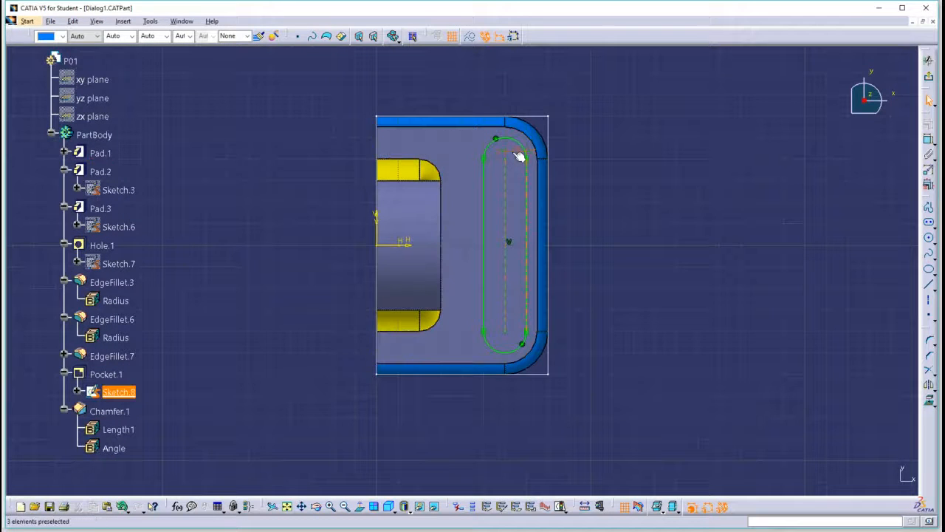
pyautogui.click(531, 90)
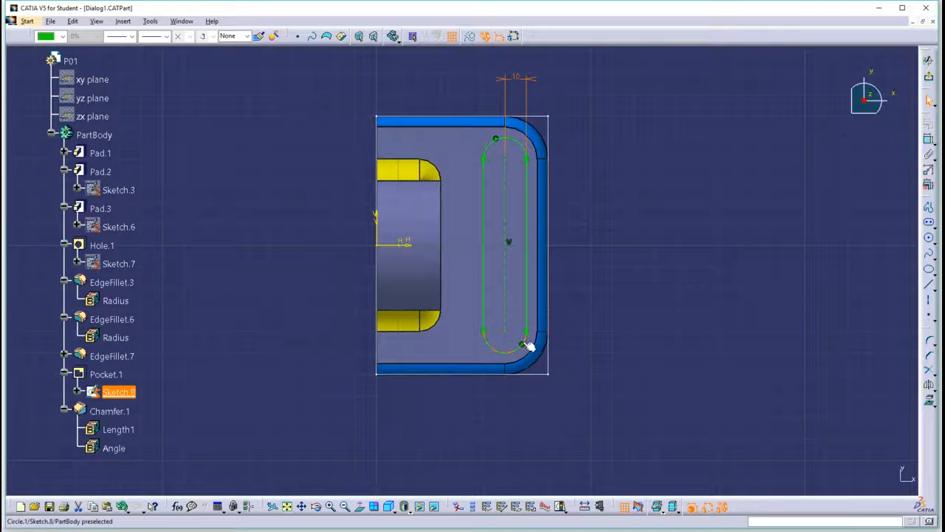
pyautogui.click(532, 168)
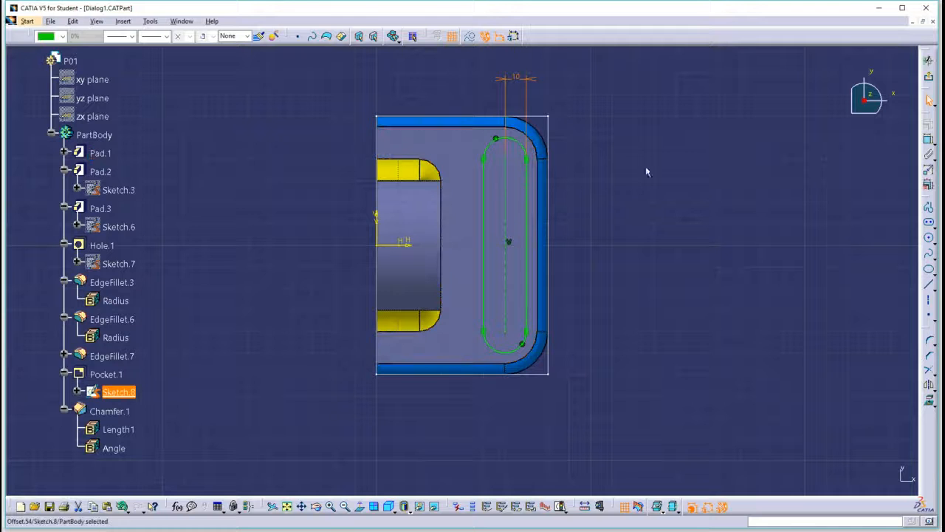
pyautogui.click(929, 77)
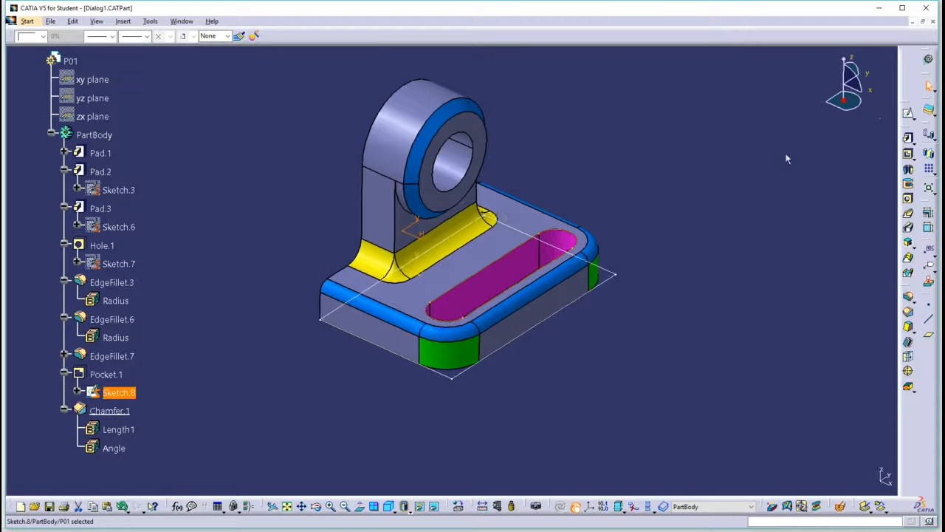
# - Change Pocket.1's first limit to the Dimension type with a depth of 7 mm and update the part
pyautogui.doubleClick(496, 288)
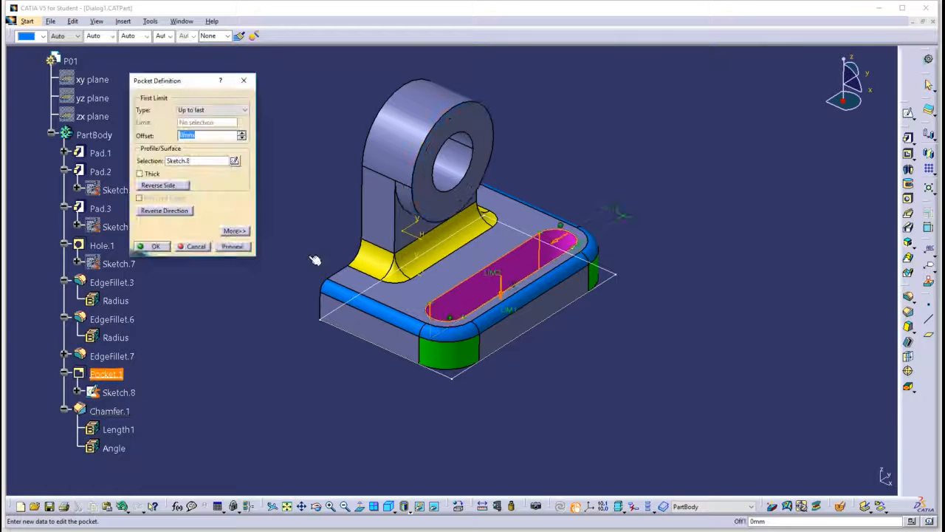
pyautogui.click(234, 231)
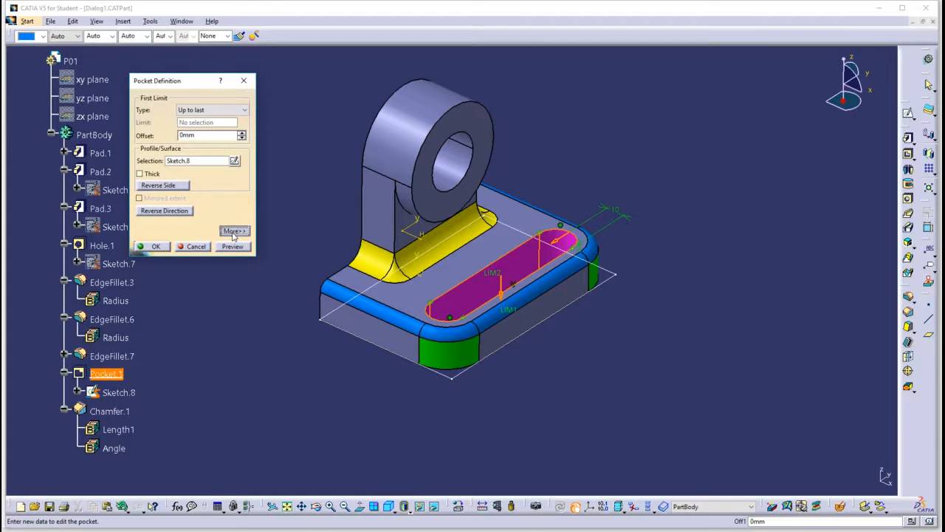
pyautogui.click(198, 110)
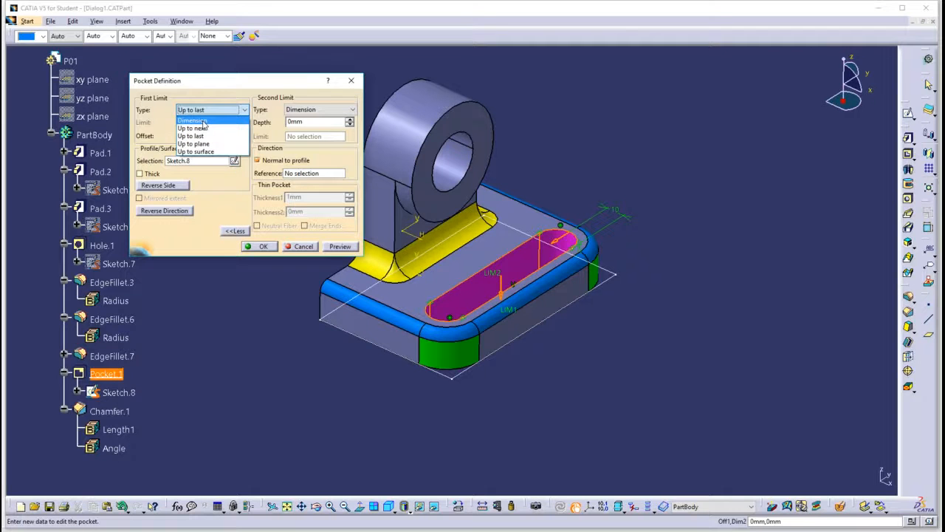
pyautogui.click(198, 121)
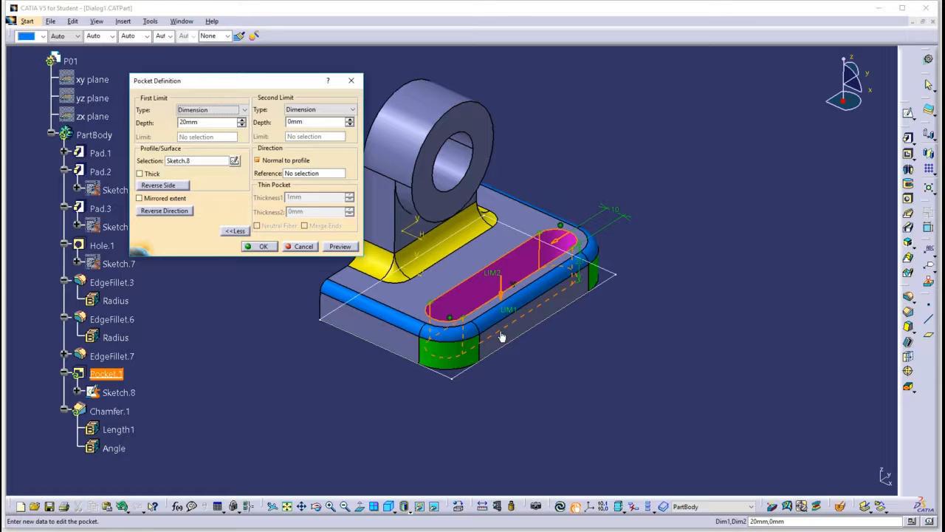
pyautogui.moveTo(502, 294); pyautogui.dragTo(502, 291)
pyautogui.click(264, 246)
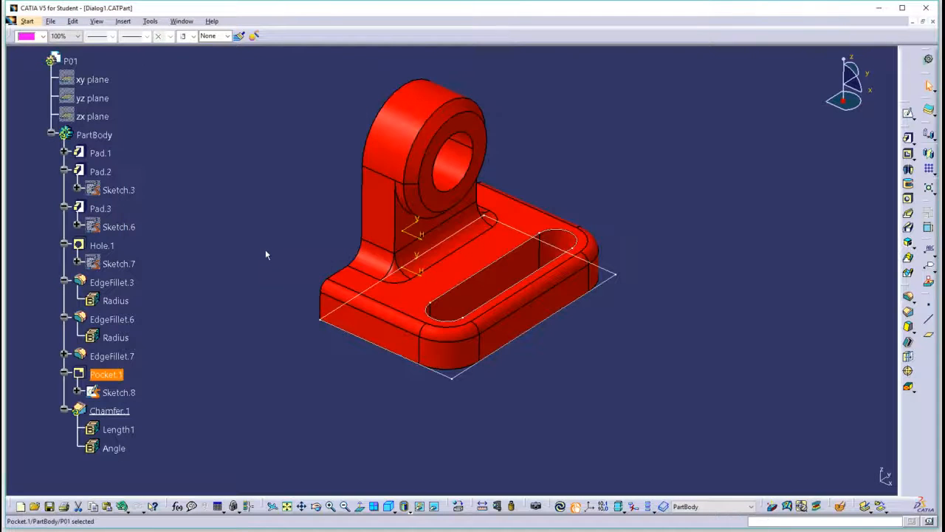
pyautogui.click(559, 507)
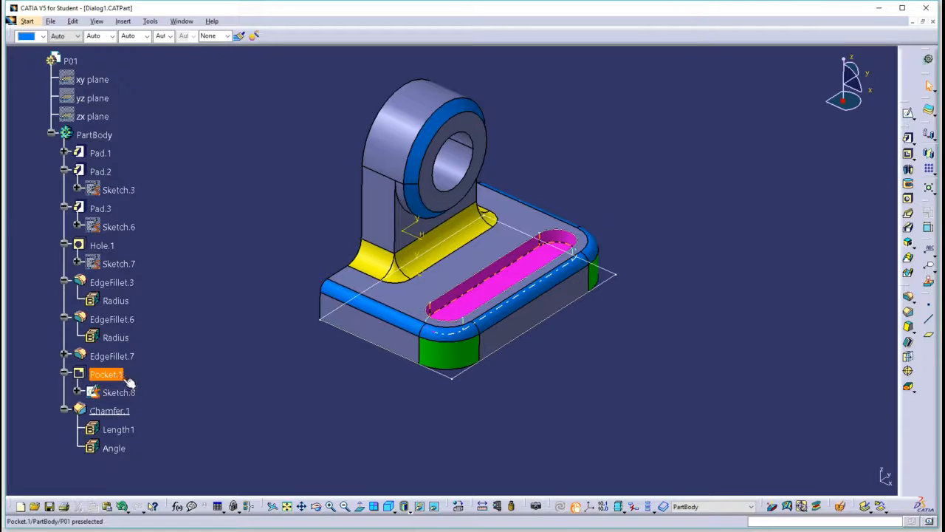
# - Review the full definition of Chamfer.1, including its chamfer corner and setback options, and accept it
pyautogui.click(118, 412)
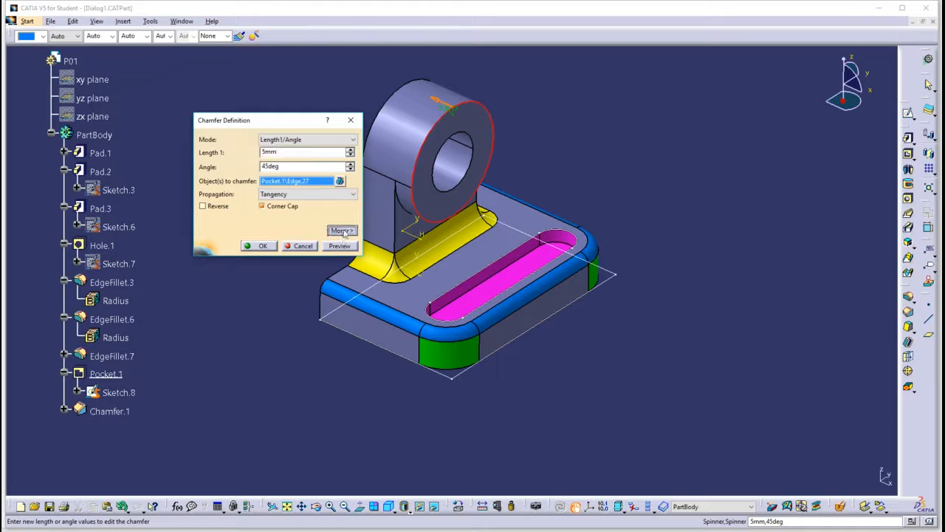
pyautogui.click(342, 231)
pyautogui.moveTo(381, 122); pyautogui.dragTo(349, 288)
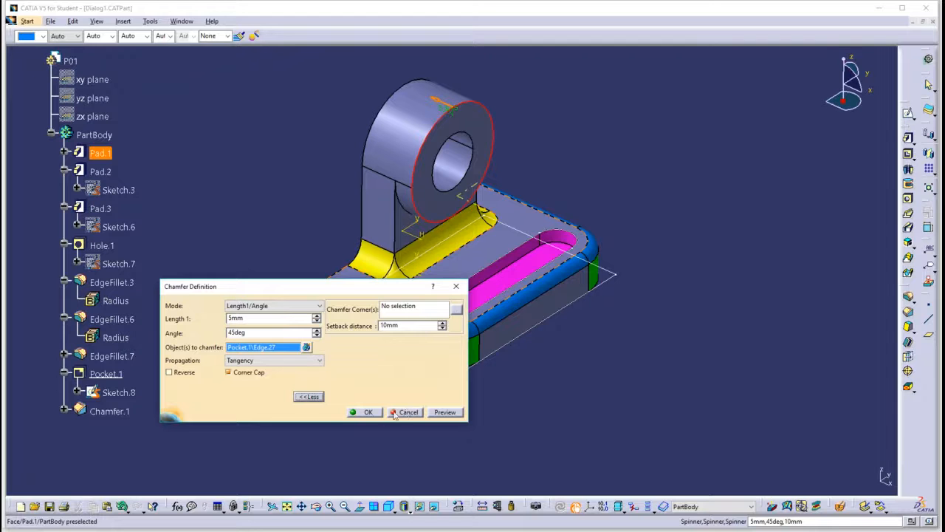
pyautogui.click(368, 413)
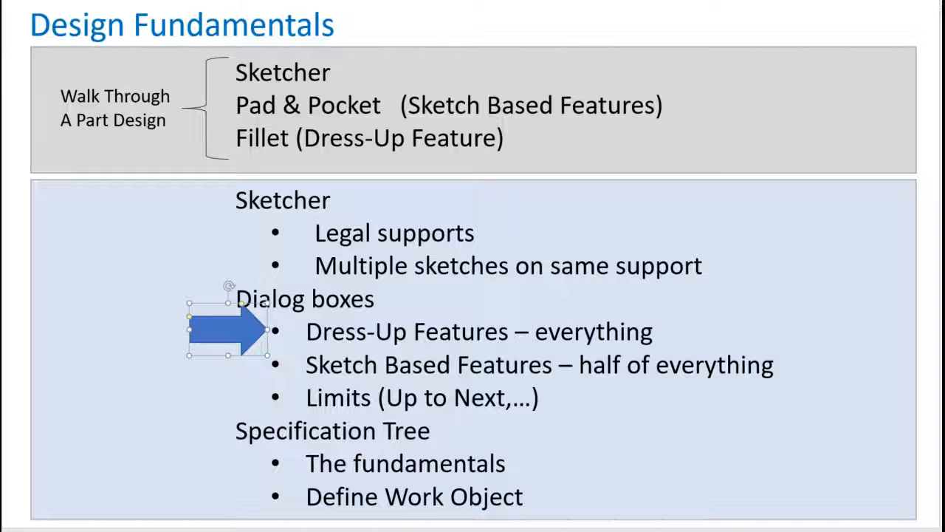
pyautogui.moveTo(236, 331); pyautogui.dragTo(245, 362)
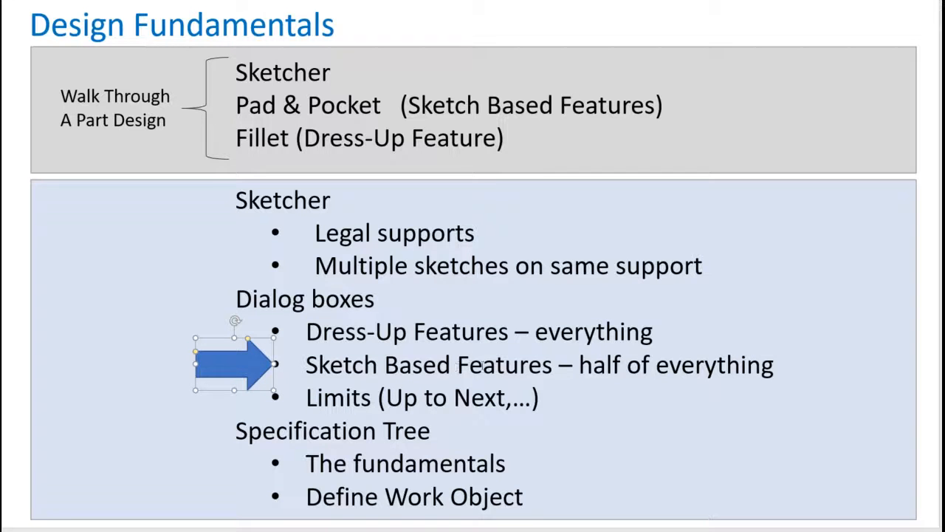
pyautogui.moveTo(233, 378)
pyautogui.mouseDown()
pyautogui.moveTo(258, 351)
pyautogui.moveTo(251, 340)
pyautogui.moveTo(228, 344)
pyautogui.mouseUp()
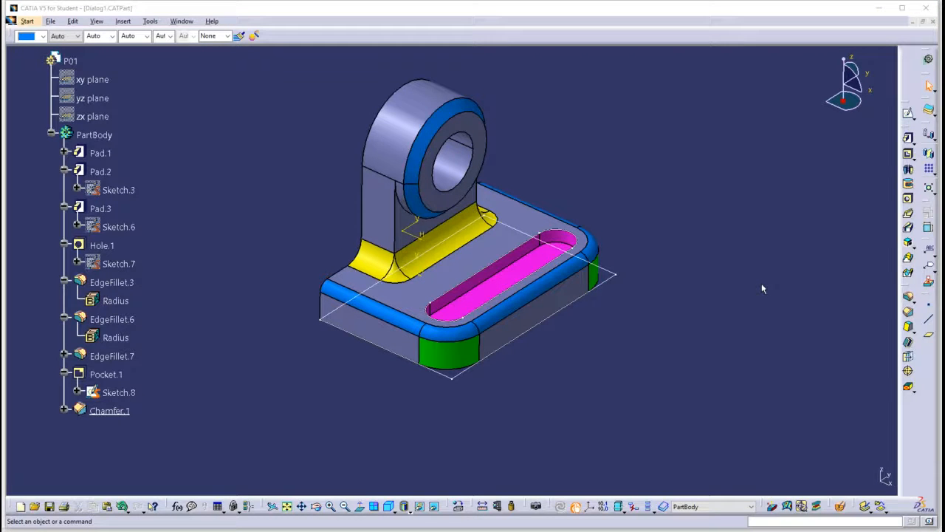
# - Hide the base rectangle Sketch.2 and the slot profile Sketch.8 in the model
pyautogui.rightClick(613, 280)
pyautogui.click(642, 311)
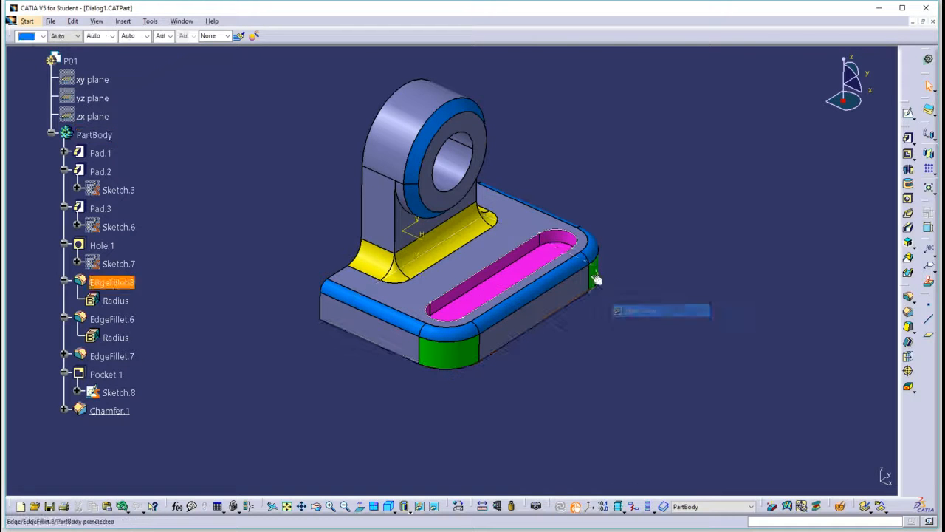
pyautogui.click(564, 229)
pyautogui.rightClick(556, 230)
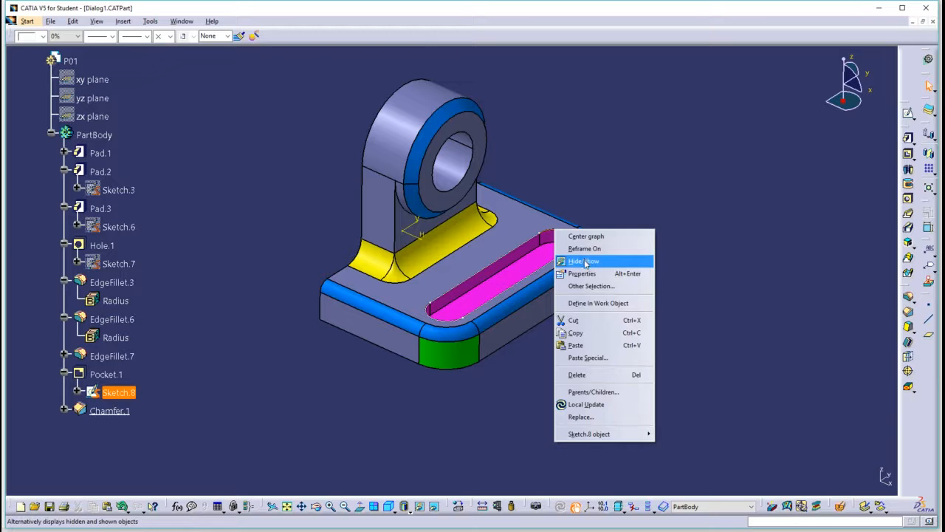
pyautogui.click(583, 261)
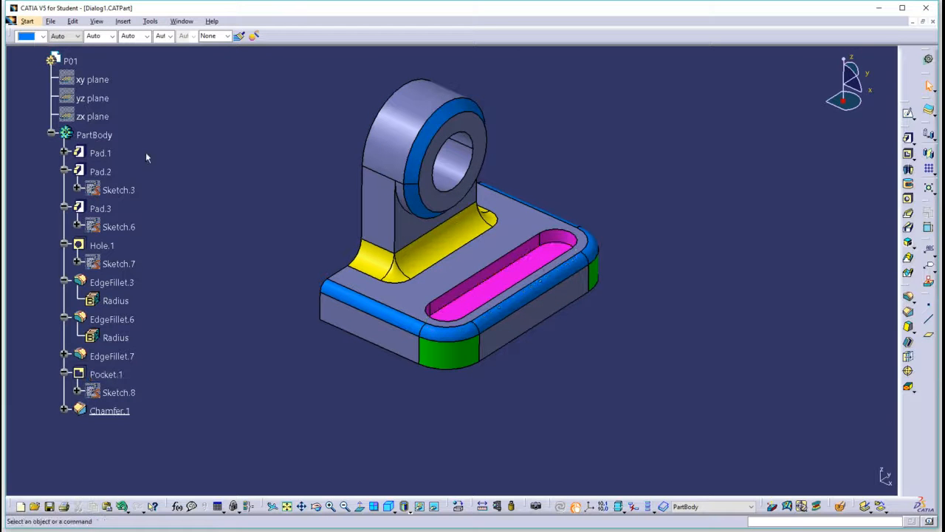
# - Extend the base plate Pad.1 downward with a second limit of 11 mm and update the part
pyautogui.click(100, 152)
pyautogui.doubleClick(101, 152)
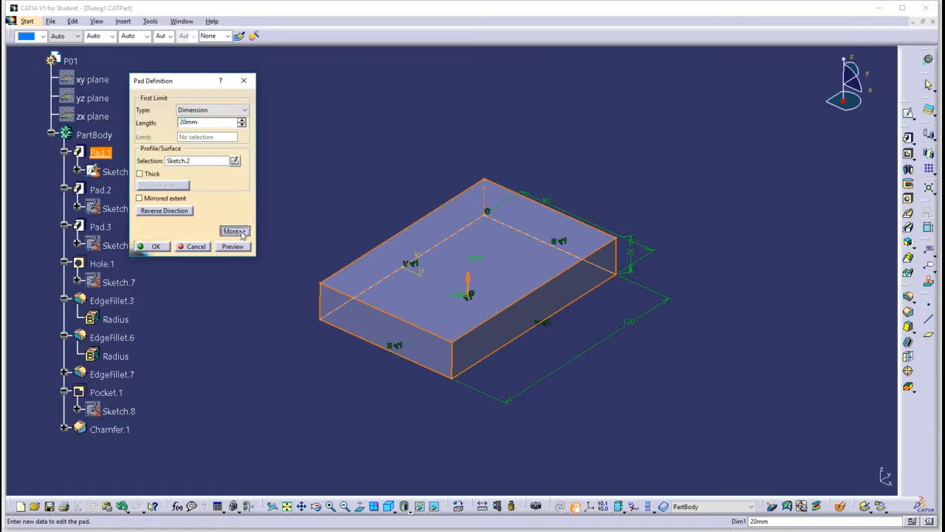
pyautogui.click(233, 231)
pyautogui.moveTo(248, 85)
pyautogui.mouseDown()
pyautogui.moveTo(304, 80)
pyautogui.moveTo(263, 80)
pyautogui.mouseUp()
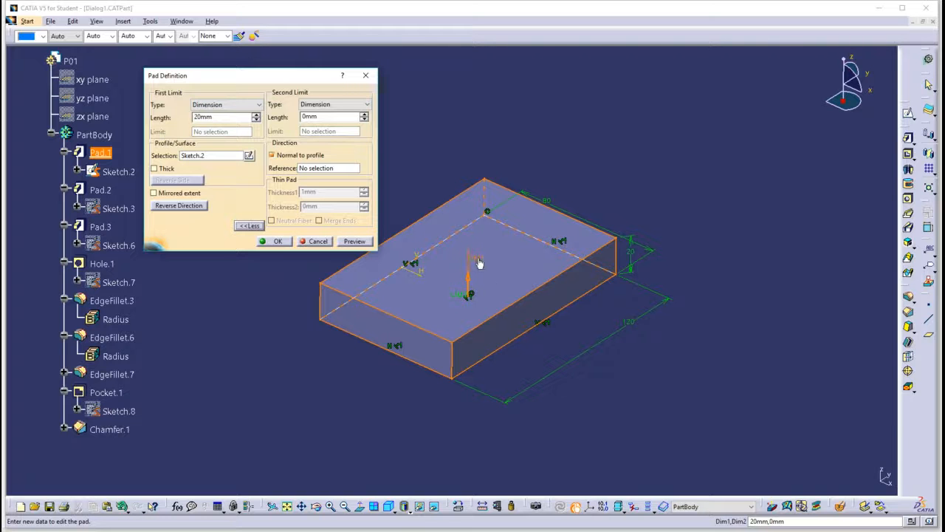
pyautogui.moveTo(479, 265); pyautogui.dragTo(481, 258)
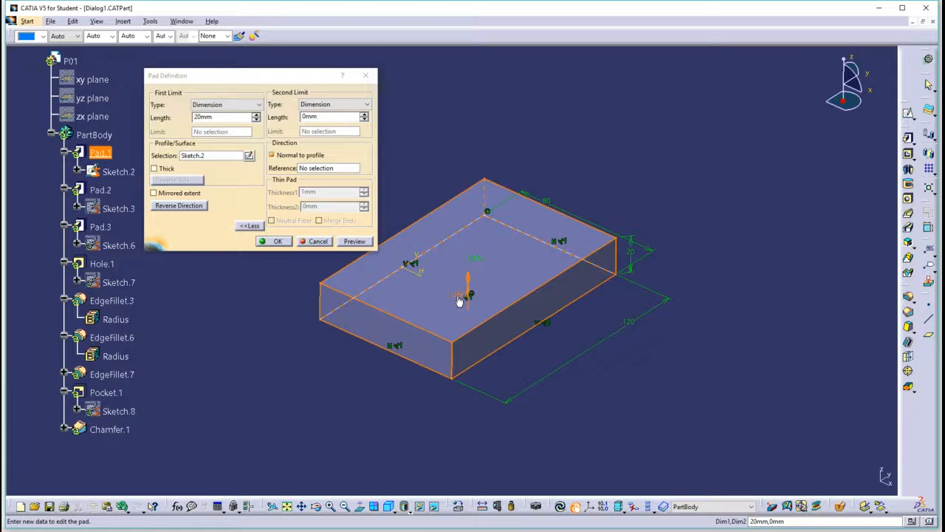
pyautogui.moveTo(459, 298); pyautogui.dragTo(464, 323)
pyautogui.moveTo(463, 316); pyautogui.dragTo(465, 319)
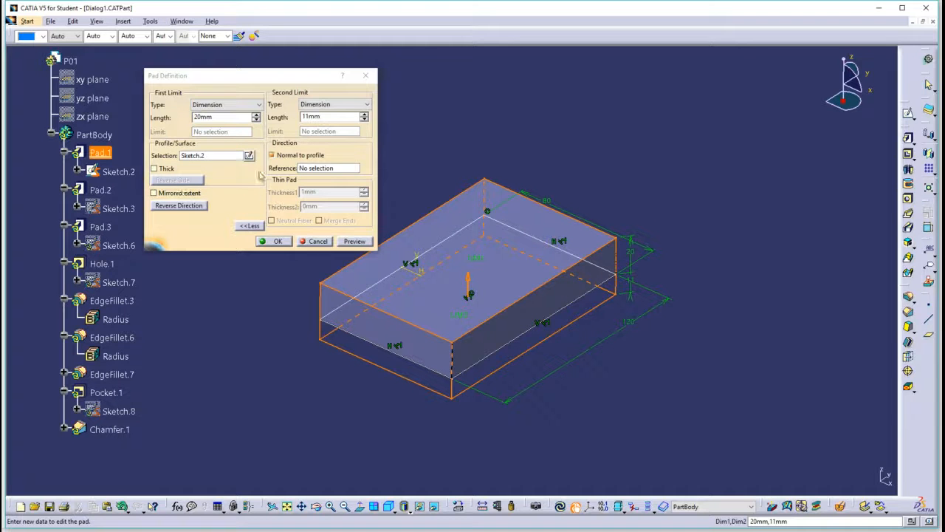
pyautogui.click(278, 241)
pyautogui.click(561, 507)
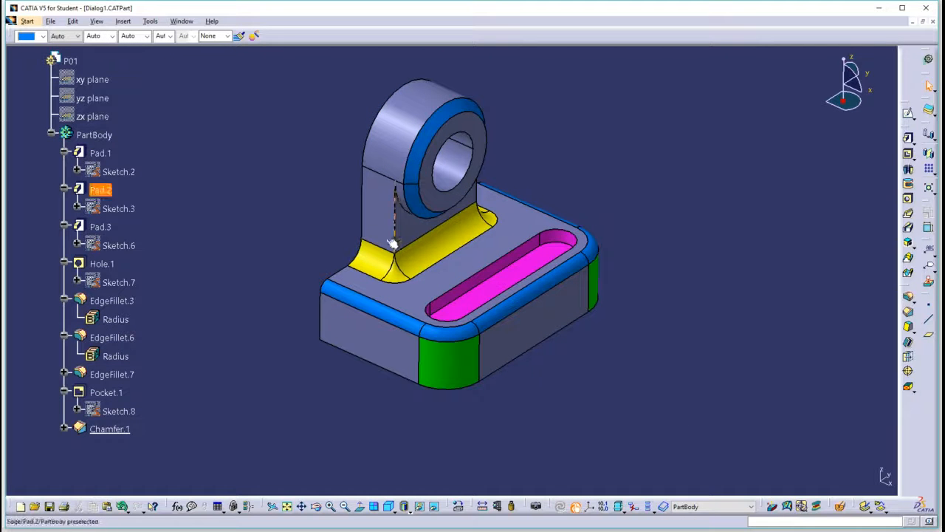
# - Set the slot Pocket.1's first limit to 15 mm and its second limit to -4 mm, and update the part
pyautogui.doubleClick(516, 274)
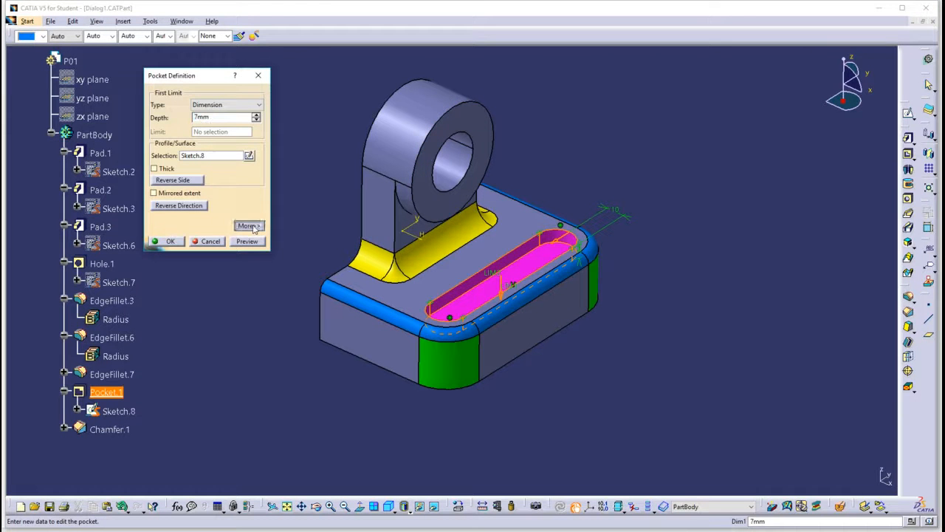
pyautogui.click(251, 226)
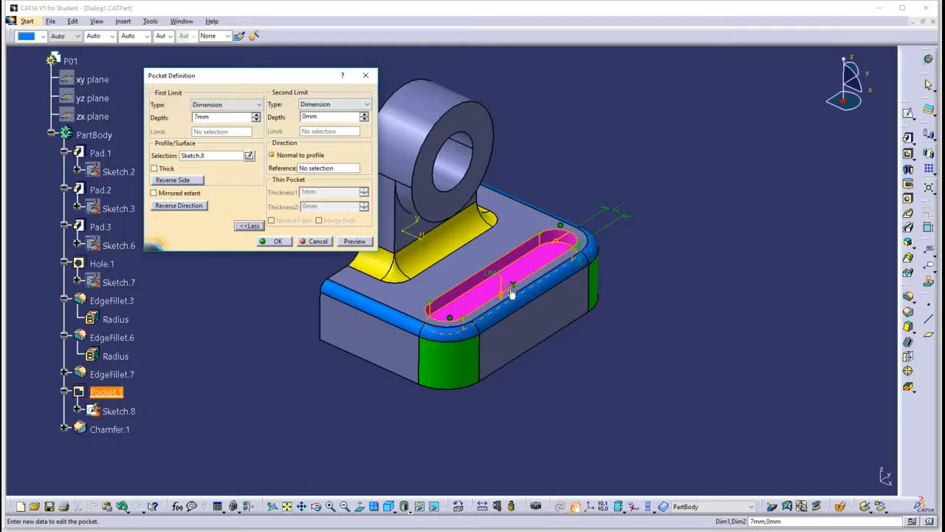
pyautogui.moveTo(510, 287); pyautogui.dragTo(512, 301)
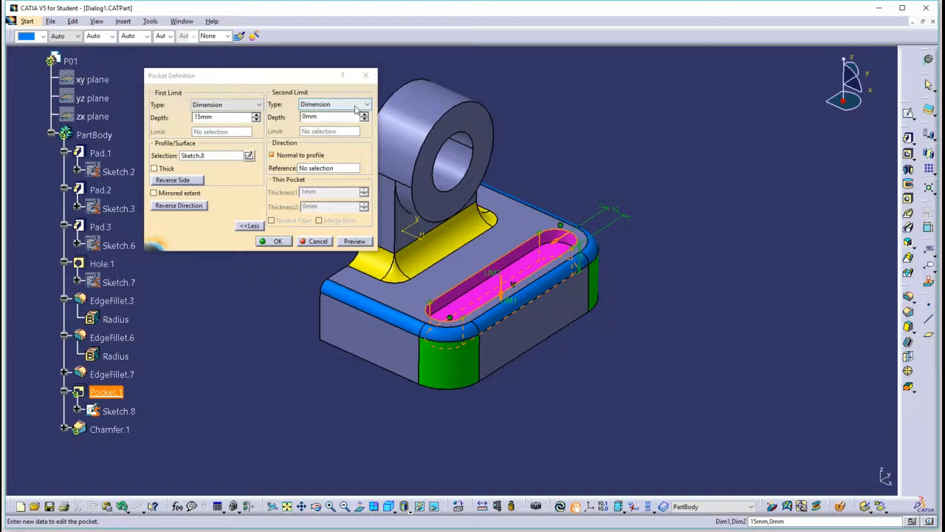
pyautogui.moveTo(490, 282); pyautogui.dragTo(474, 303)
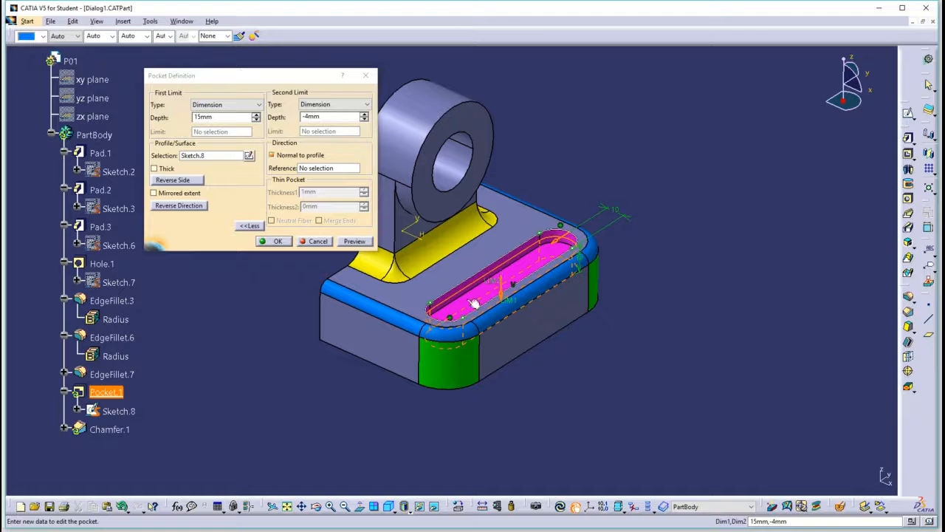
pyautogui.click(278, 242)
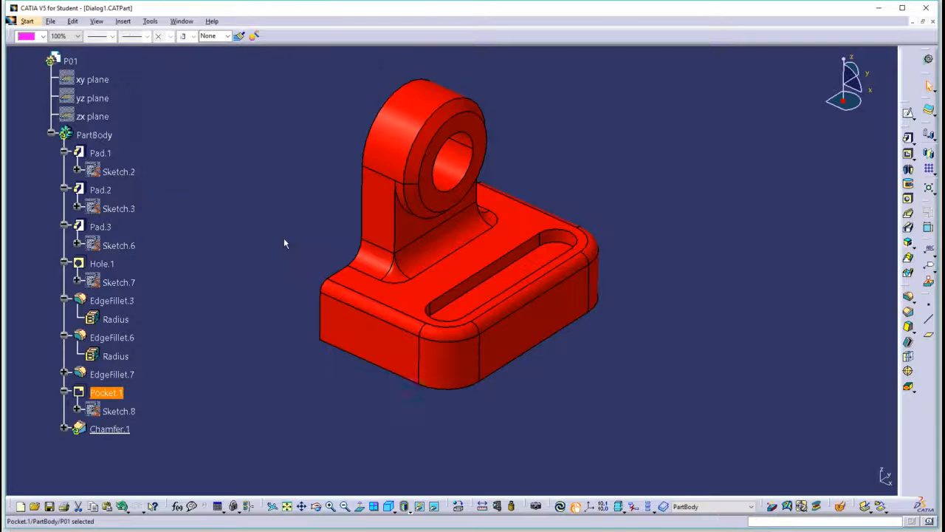
pyautogui.click(560, 507)
pyautogui.click(675, 290)
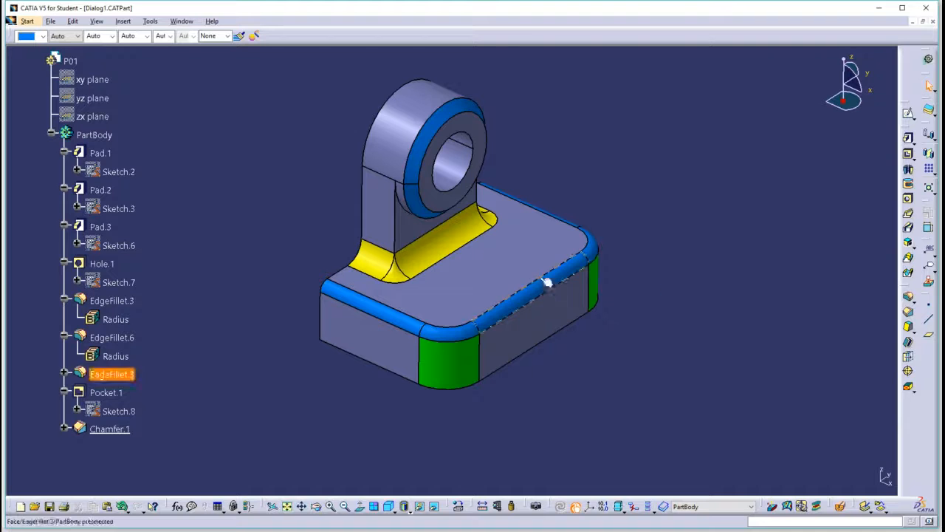
# - Extend the slot Pocket.1 above its sketch with a second limit of 18 mm and update the part
pyautogui.doubleClick(105, 392)
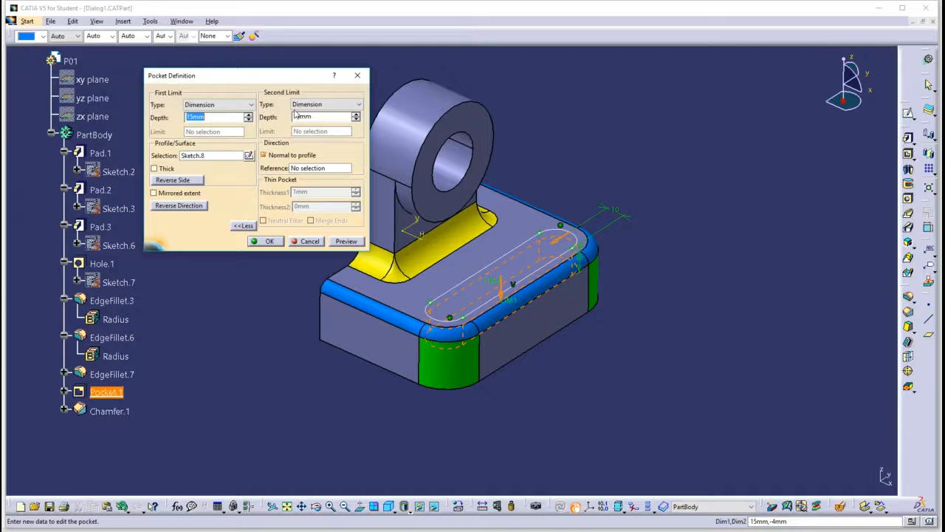
pyautogui.moveTo(497, 283); pyautogui.dragTo(489, 246)
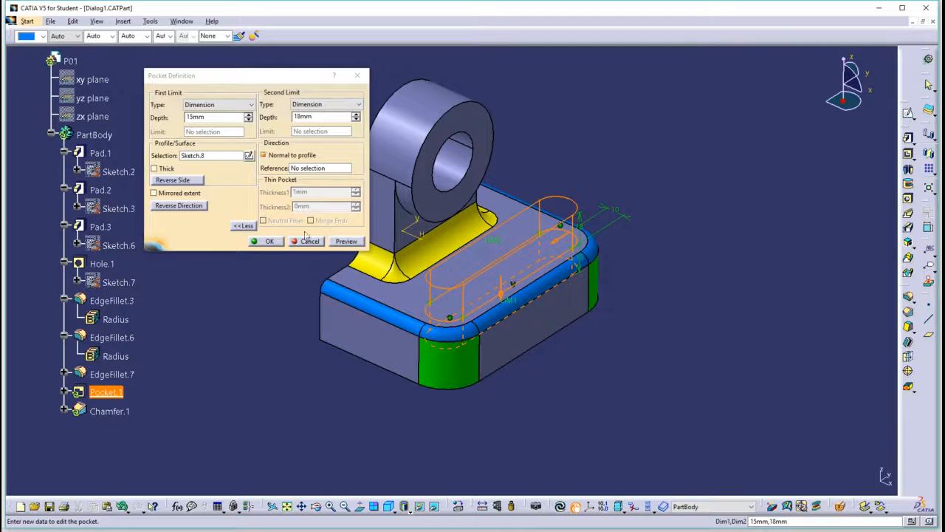
pyautogui.click(357, 244)
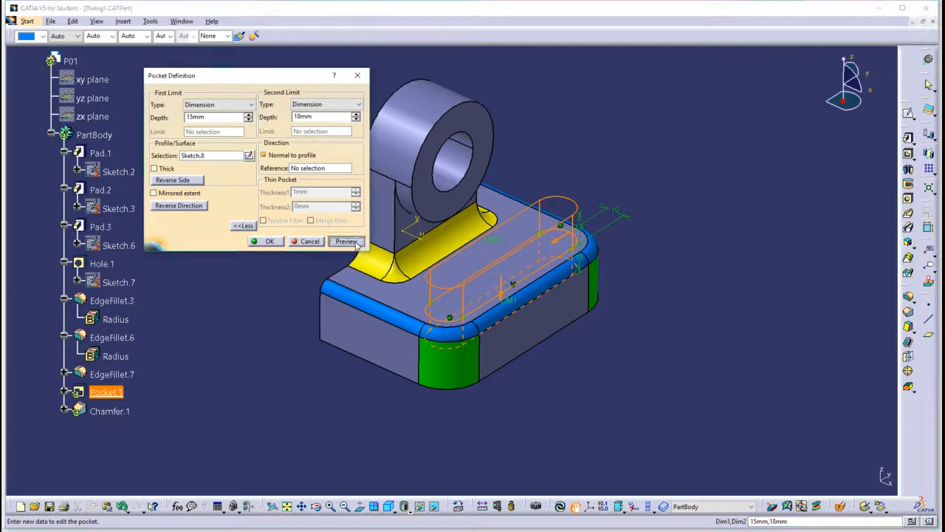
pyautogui.click(269, 242)
pyautogui.click(559, 506)
# - Review the limit types offered for Pocket.1's first and second limits
pyautogui.doubleClick(494, 294)
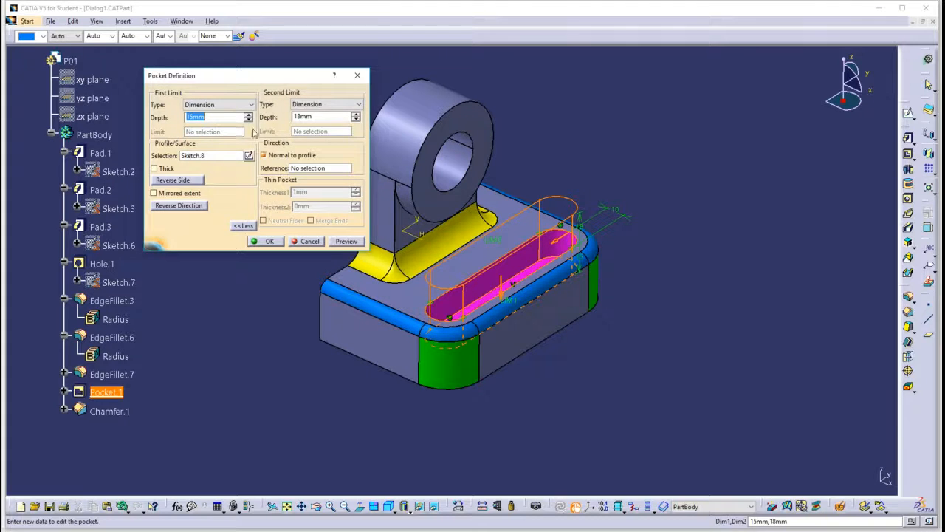
pyautogui.click(204, 107)
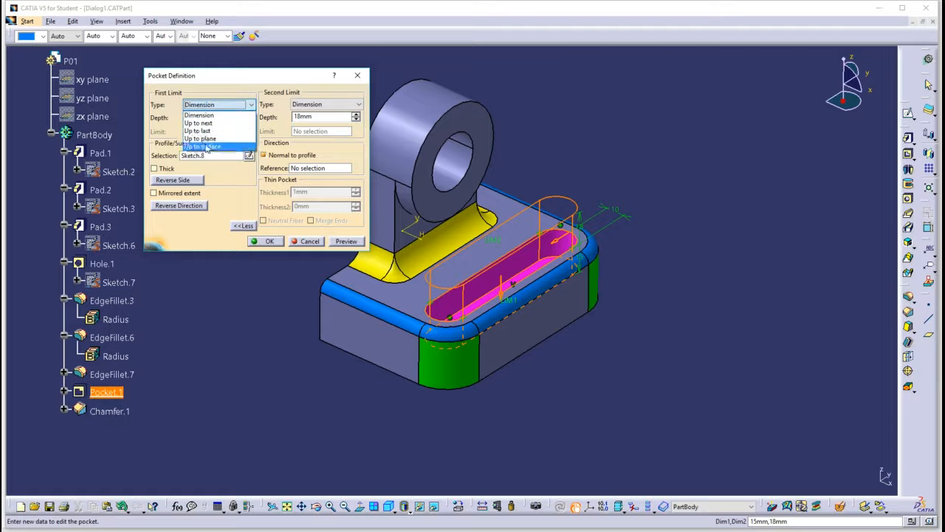
pyautogui.click(219, 103)
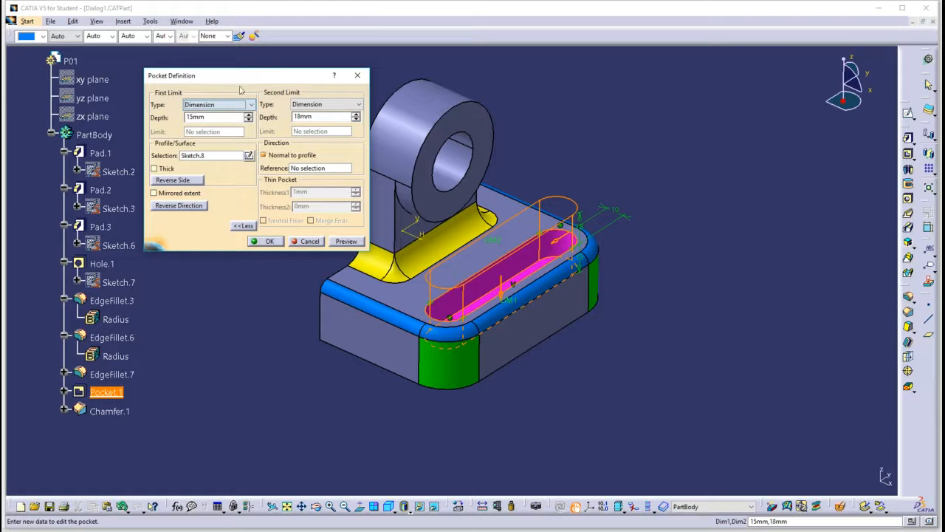
pyautogui.click(325, 104)
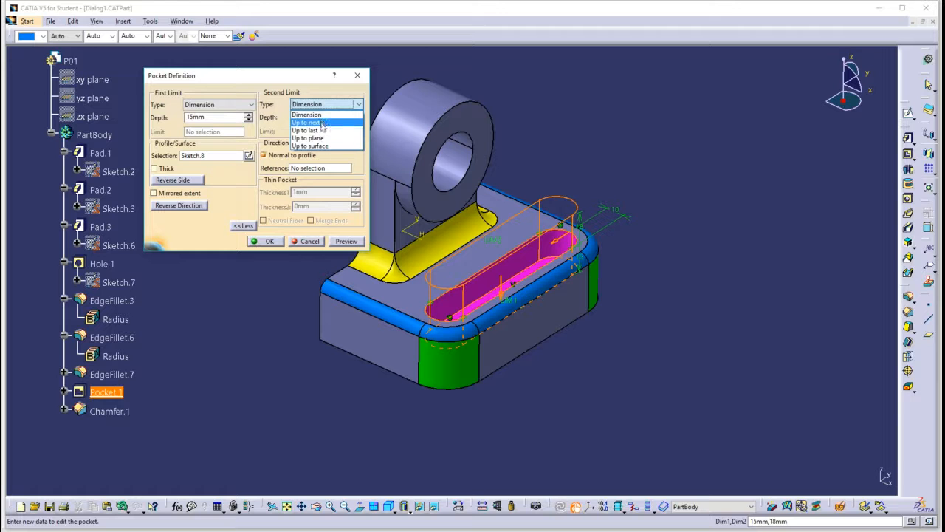
pyautogui.click(234, 83)
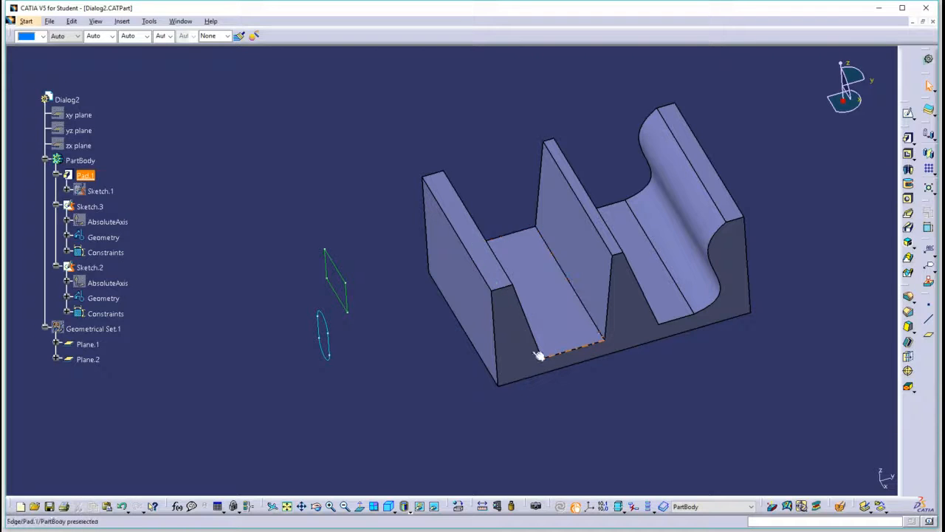
# - Start a pad from the green rectangle Sketch.2 with a first limit of 59 mm toward the ribbed block
pyautogui.moveTo(539, 355)
pyautogui.mouseDown(button='middle')
pyautogui.moveTo(450, 332)
pyautogui.moveTo(386, 331)
pyautogui.moveTo(479, 453)
pyautogui.moveTo(456, 460)
pyautogui.mouseUp(button='middle')
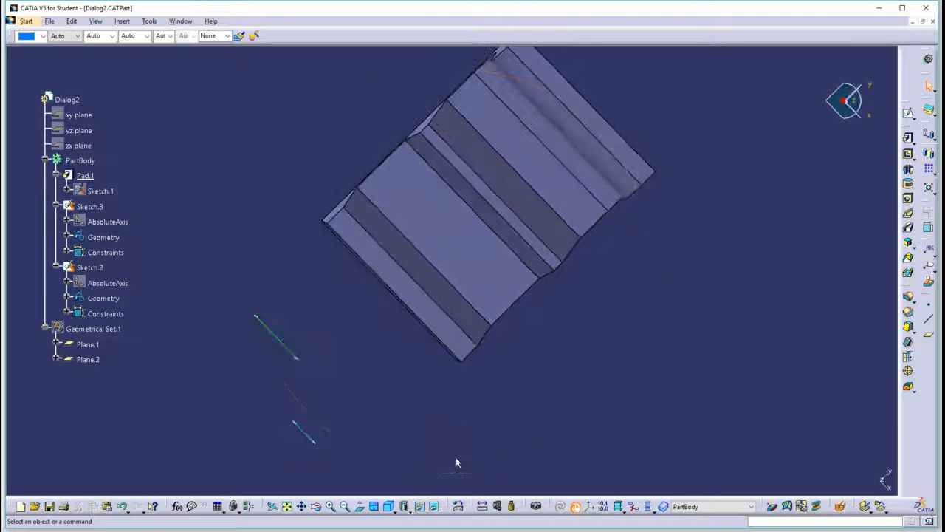
pyautogui.moveTo(359, 407); pyautogui.dragTo(441, 294, button='middle')
pyautogui.moveTo(650, 353); pyautogui.dragTo(640, 273, button='middle')
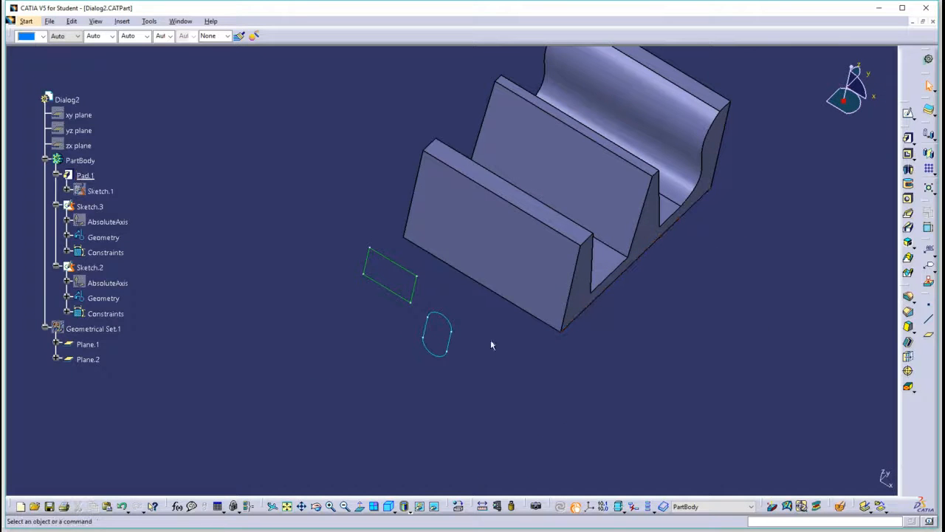
pyautogui.moveTo(443, 334)
pyautogui.mouseDown(button='middle')
pyautogui.moveTo(433, 295)
pyautogui.moveTo(401, 323)
pyautogui.moveTo(424, 283)
pyautogui.moveTo(468, 248)
pyautogui.moveTo(536, 232)
pyautogui.moveTo(574, 185)
pyautogui.moveTo(549, 217)
pyautogui.mouseUp(button='middle')
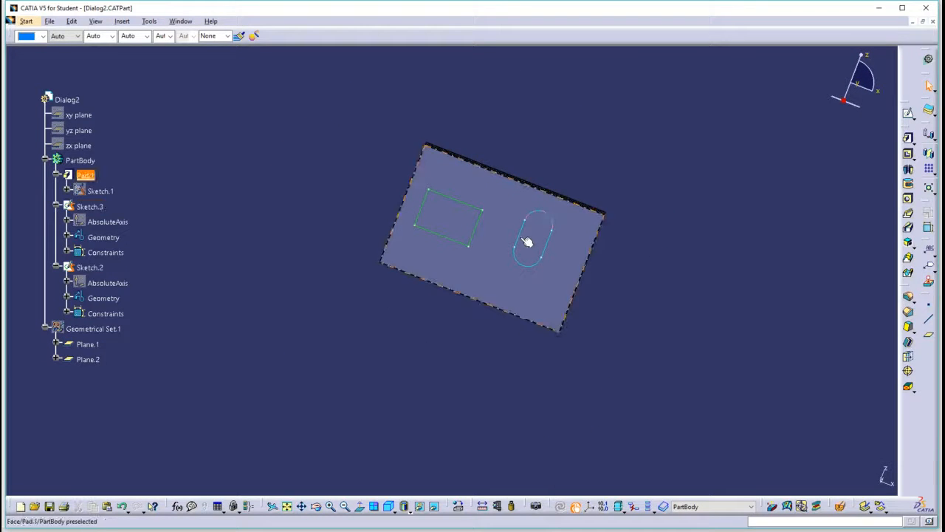
pyautogui.moveTo(608, 213); pyautogui.dragTo(354, 277, button='middle')
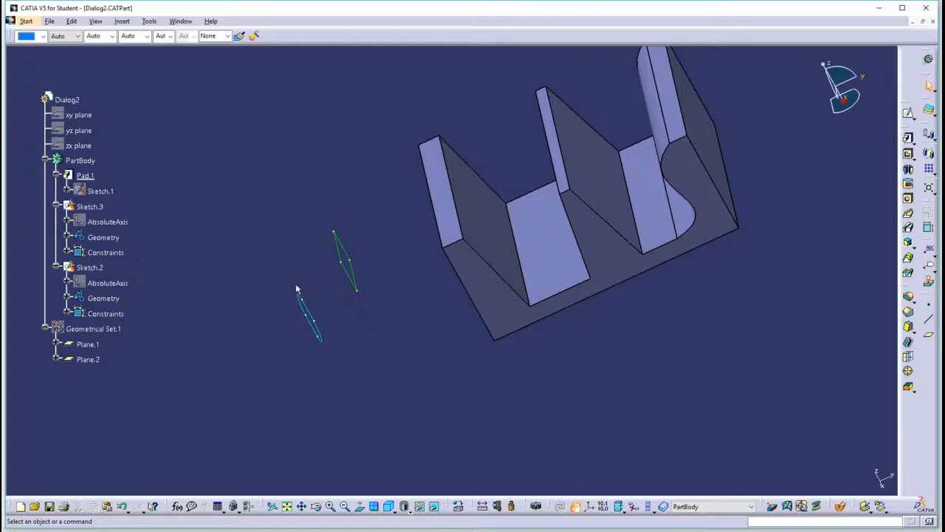
pyautogui.click(908, 137)
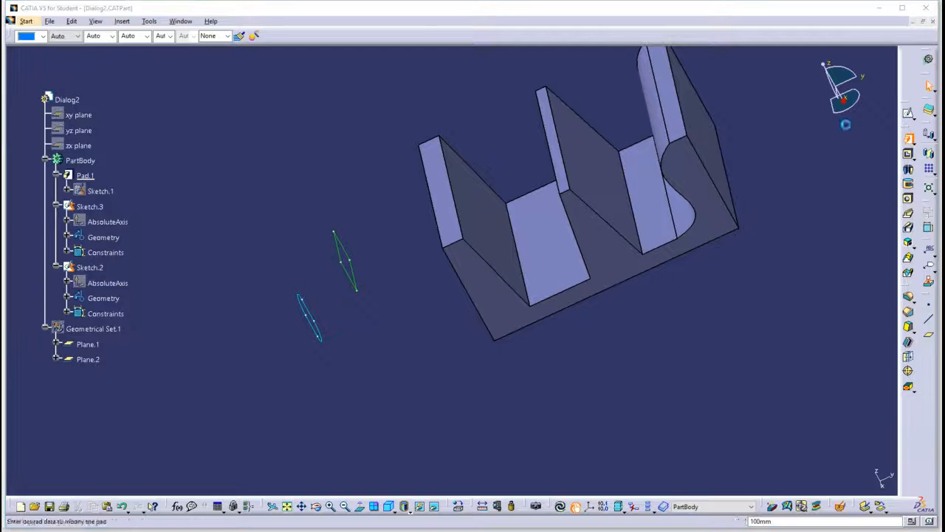
pyautogui.click(345, 267)
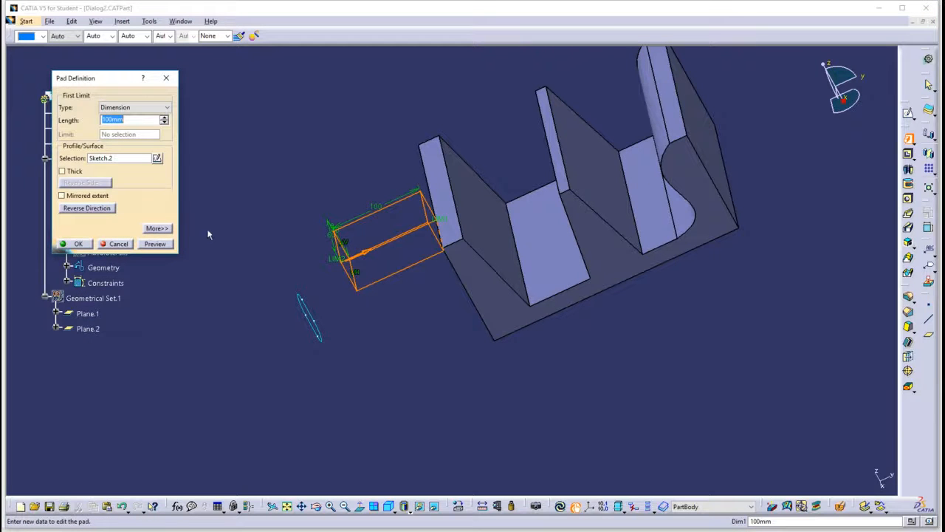
pyautogui.click(157, 228)
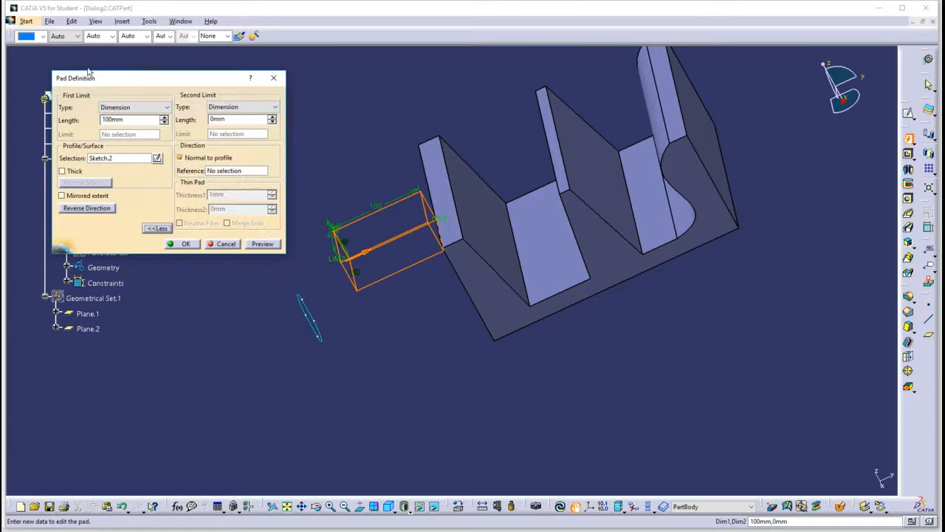
pyautogui.moveTo(301, 160); pyautogui.dragTo(495, 152, button='middle')
pyautogui.moveTo(515, 230); pyautogui.dragTo(466, 237)
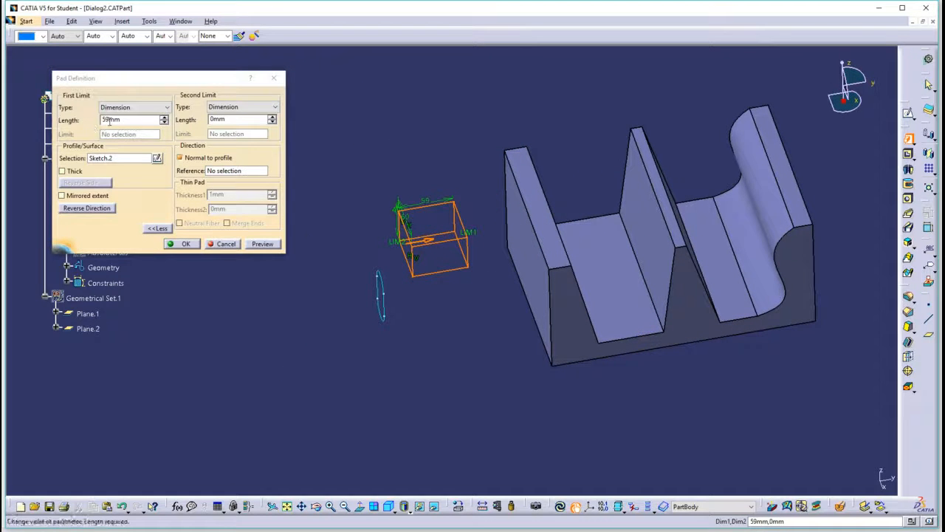
# - Set the rectangular pad's second limit to 65 mm on the side away from the block and preview it
pyautogui.moveTo(395, 246); pyautogui.dragTo(336, 253)
pyautogui.click(268, 247)
pyautogui.moveTo(423, 302); pyautogui.dragTo(561, 303, button='middle')
pyautogui.moveTo(154, 88); pyautogui.dragTo(254, 89)
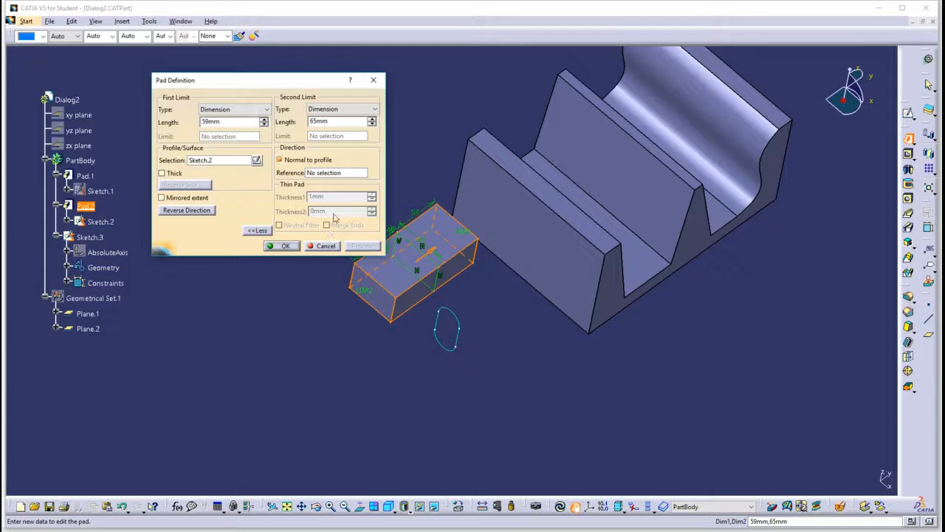
# - Change the rectangular pad's first limit type to Up to next and inspect where it meets the block's first wall
pyautogui.moveTo(487, 294); pyautogui.dragTo(398, 244, button='middle')
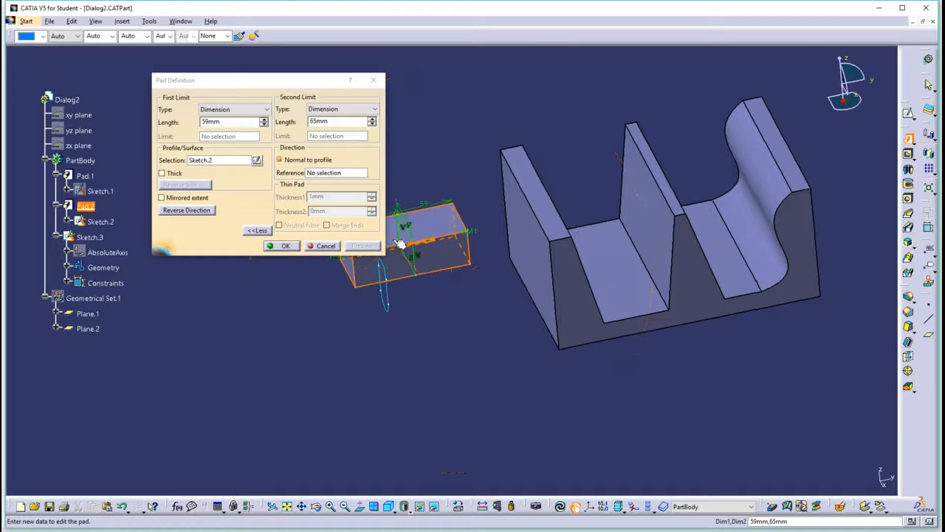
pyautogui.click(229, 110)
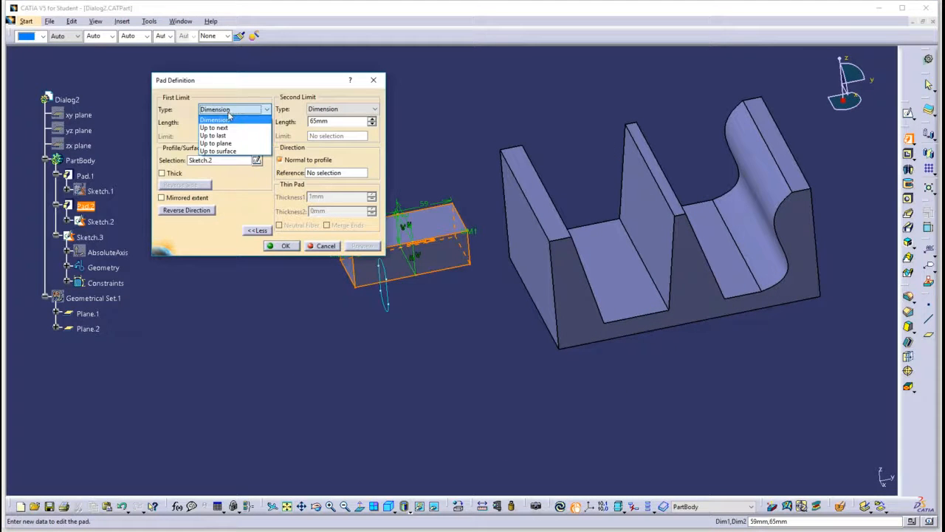
pyautogui.click(231, 127)
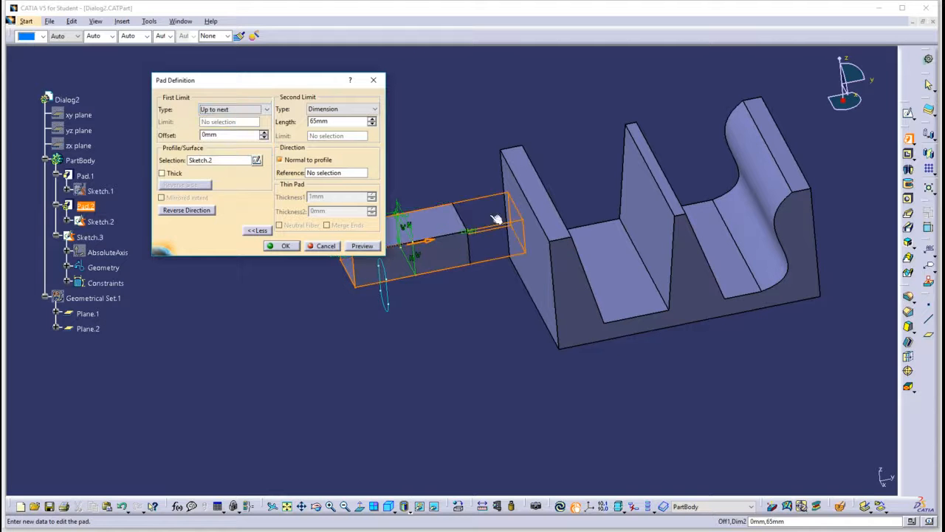
pyautogui.moveTo(546, 309); pyautogui.dragTo(625, 226, button='middle')
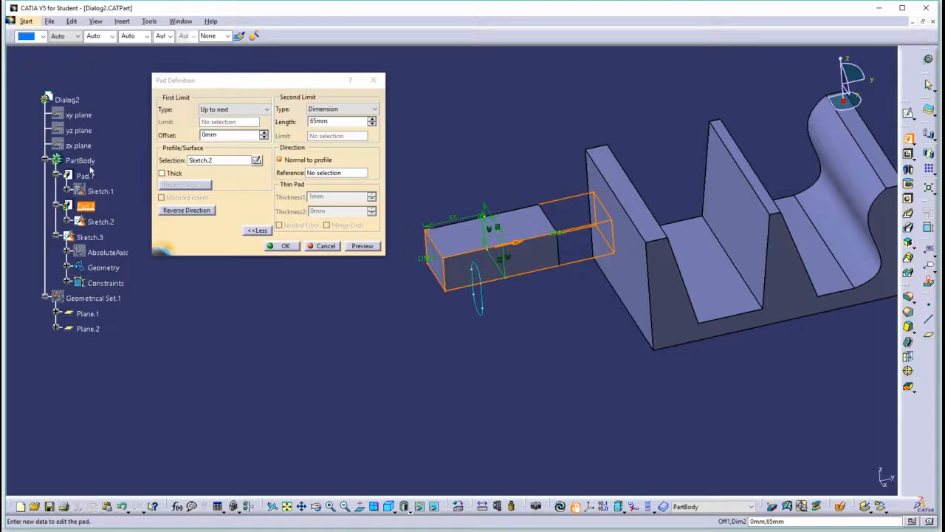
pyautogui.moveTo(605, 144); pyautogui.dragTo(440, 181, button='middle')
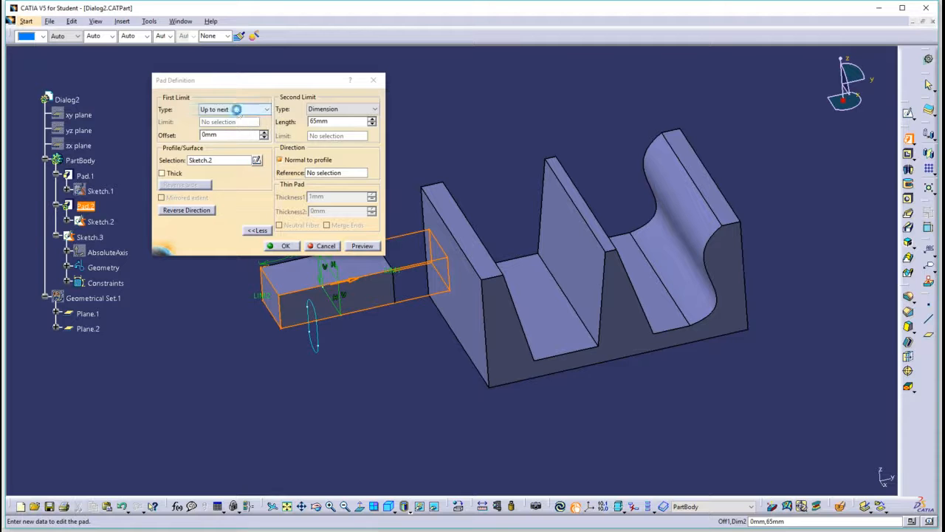
# - Change the rectangular pad's first limit type to Up to last and inspect its reach through the block's walls
pyautogui.click(237, 111)
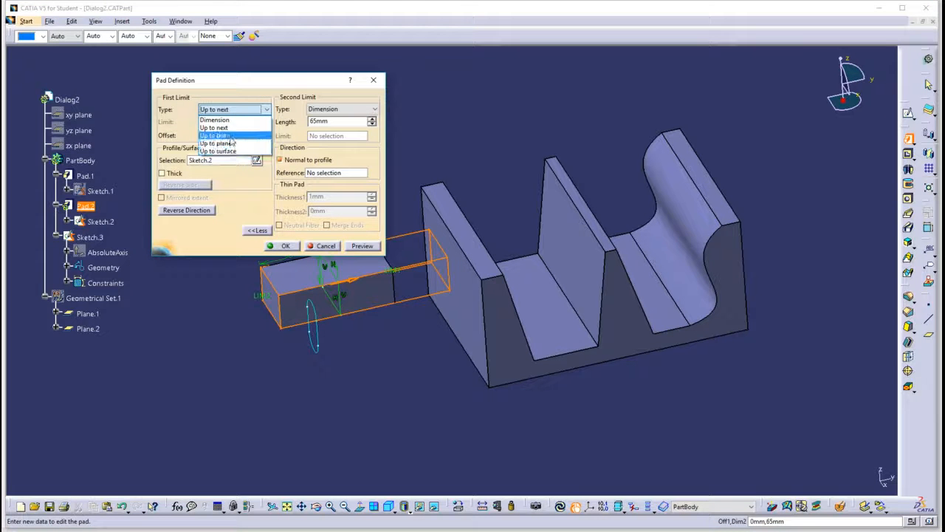
pyautogui.click(221, 136)
pyautogui.moveTo(746, 200); pyautogui.dragTo(574, 277, button='middle')
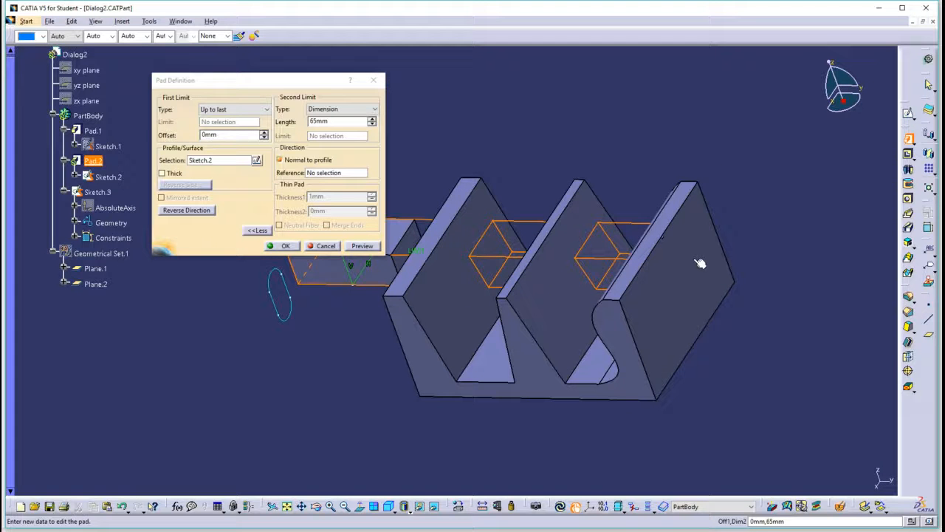
pyautogui.moveTo(662, 290); pyautogui.dragTo(789, 259, button='middle')
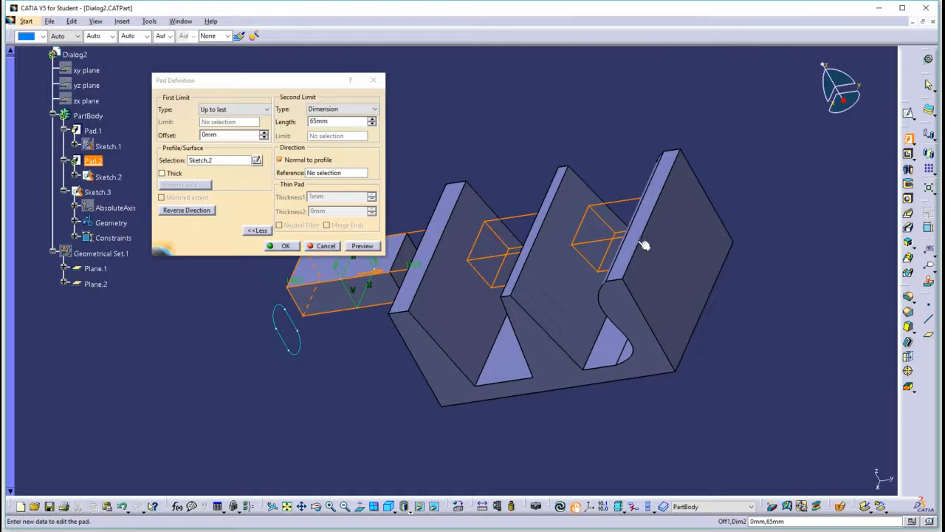
pyautogui.middleClick(634, 241)
pyautogui.moveTo(440, 322); pyautogui.dragTo(600, 267, button='middle')
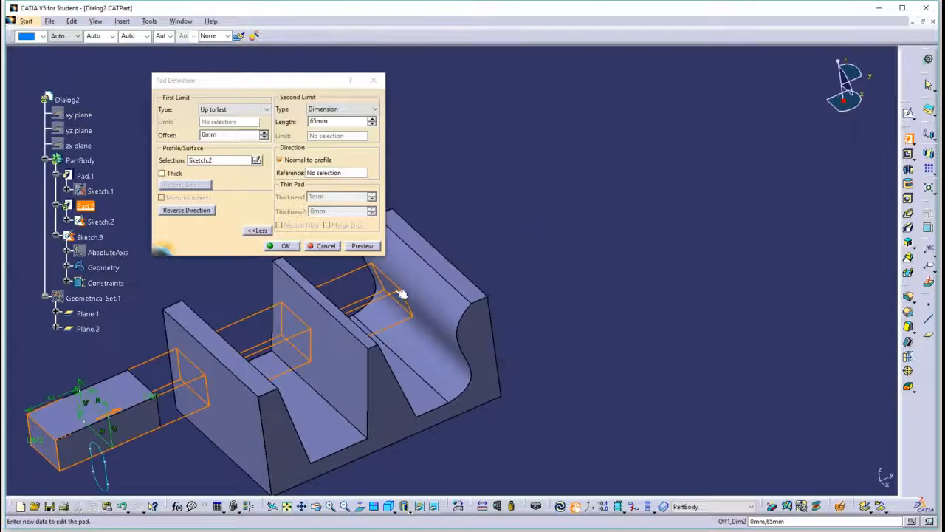
# - Move the rectangular pad's second limit outward to 137 mm, and back past the sketch to -35 mm
pyautogui.moveTo(457, 228); pyautogui.dragTo(636, 278, button='middle')
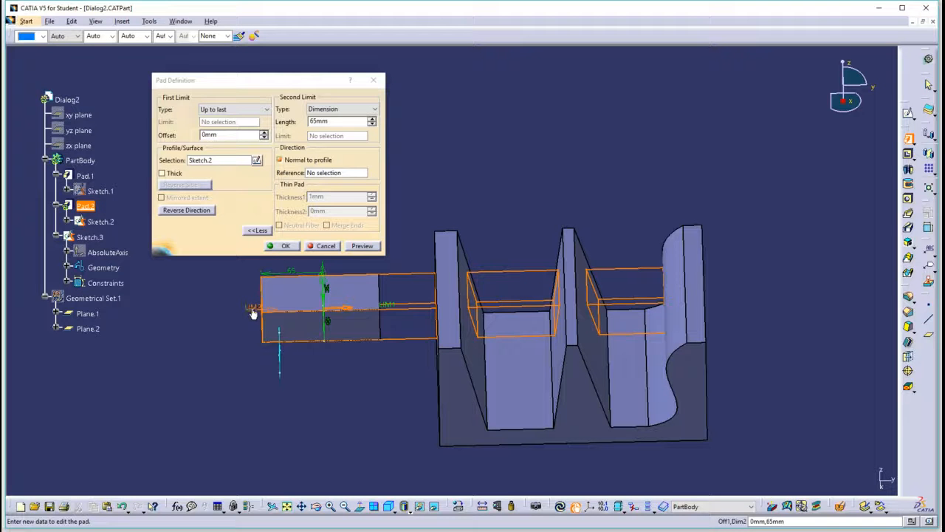
pyautogui.moveTo(251, 313); pyautogui.dragTo(185, 310)
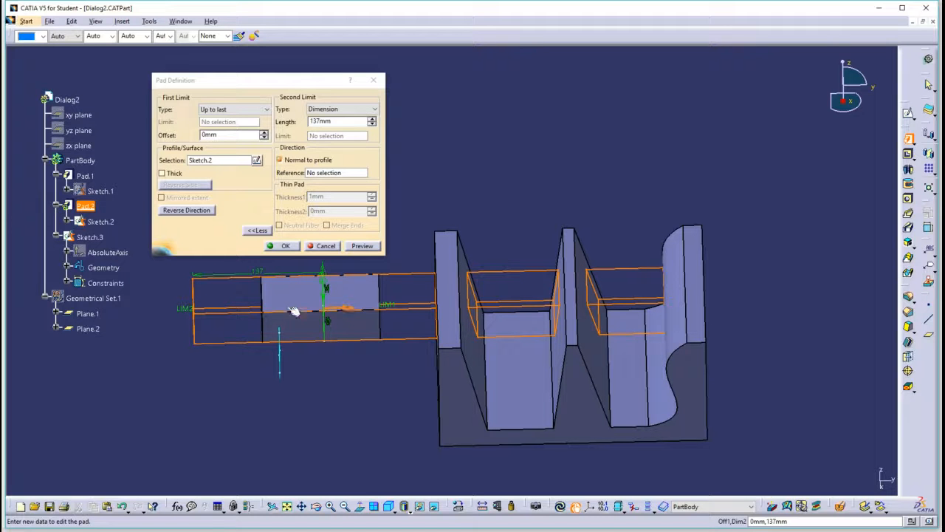
pyautogui.moveTo(185, 312); pyautogui.dragTo(346, 316)
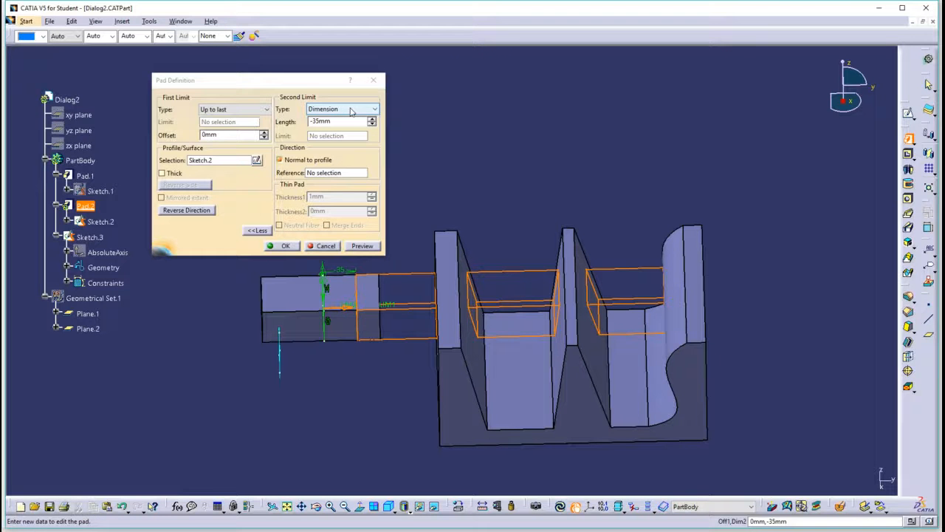
# - Move the rectangular pad's second limit outward to 67 mm and try the Up to last type for it
pyautogui.moveTo(347, 310); pyautogui.dragTo(258, 308)
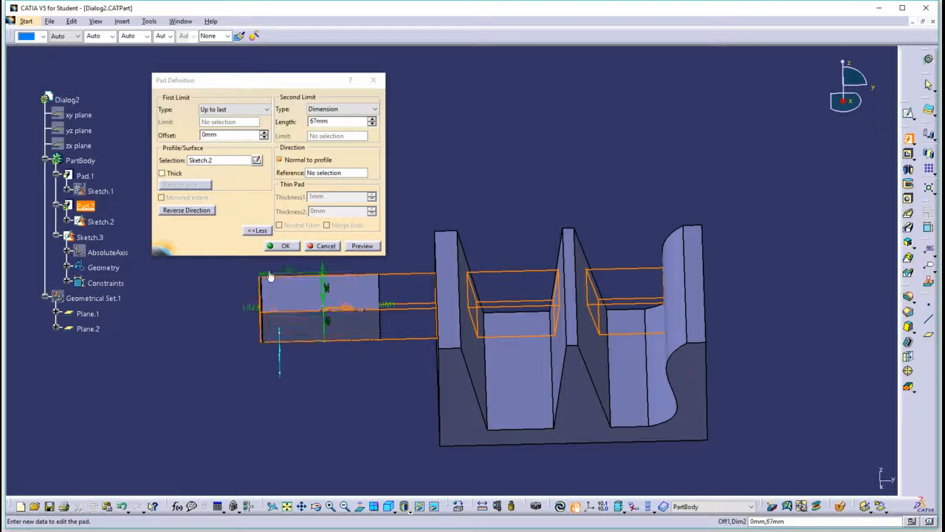
pyautogui.click(325, 112)
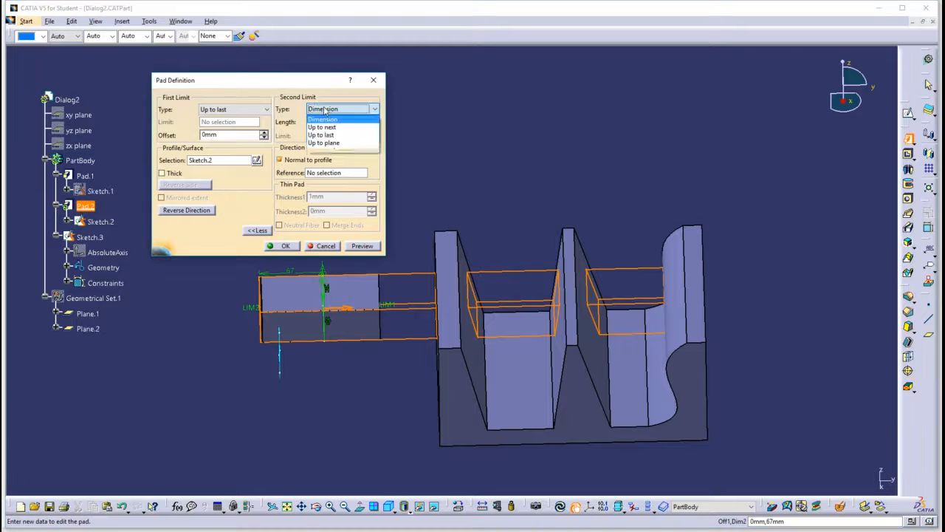
pyautogui.click(323, 135)
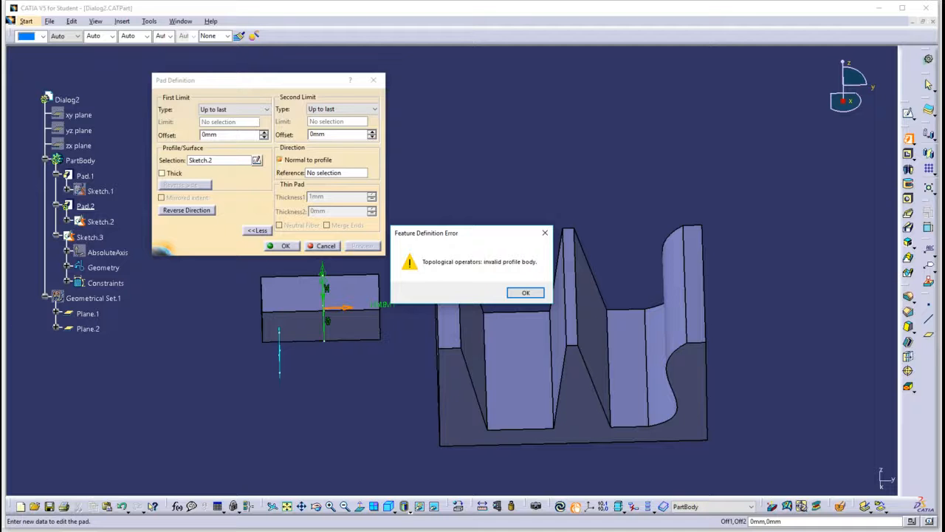
pyautogui.click(524, 293)
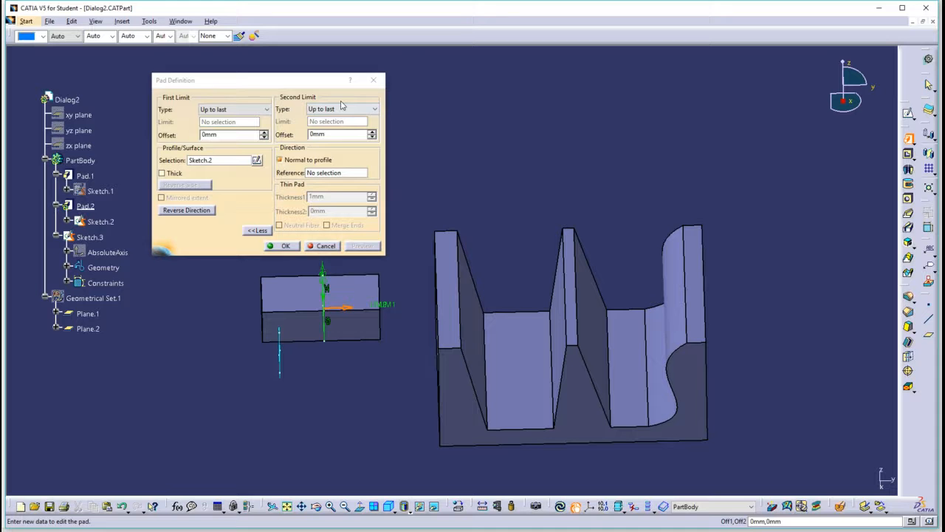
# - Return the rectangular pad's second limit to Dimension and move it to -80 mm, just short of the block's first wall
pyautogui.click(343, 109)
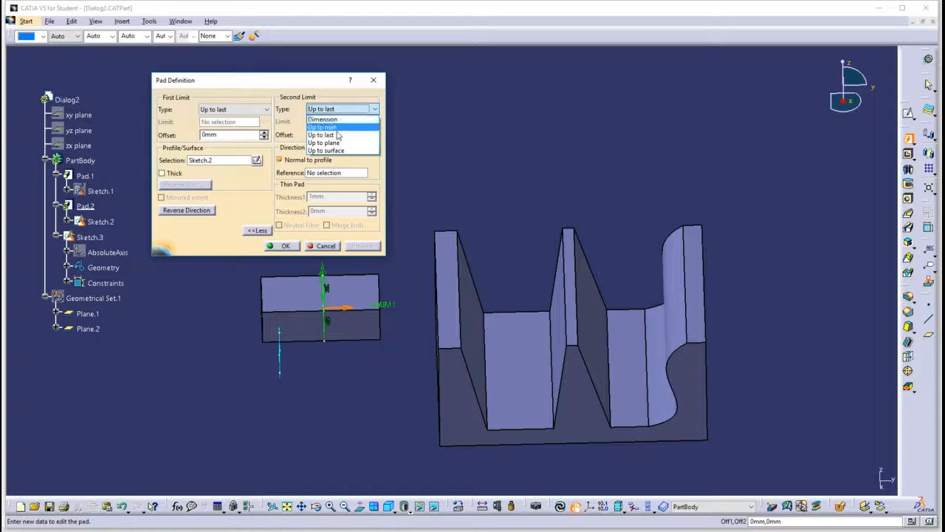
pyautogui.click(322, 119)
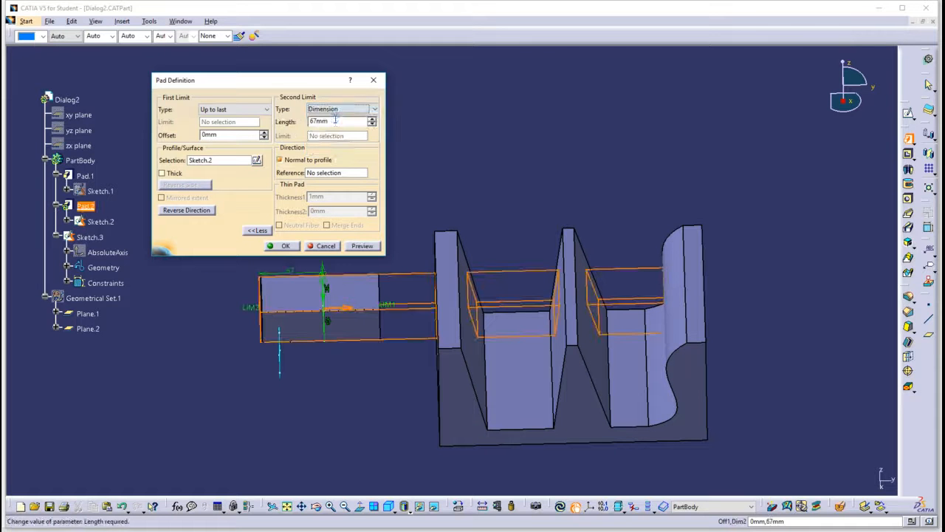
pyautogui.moveTo(348, 301); pyautogui.dragTo(384, 316)
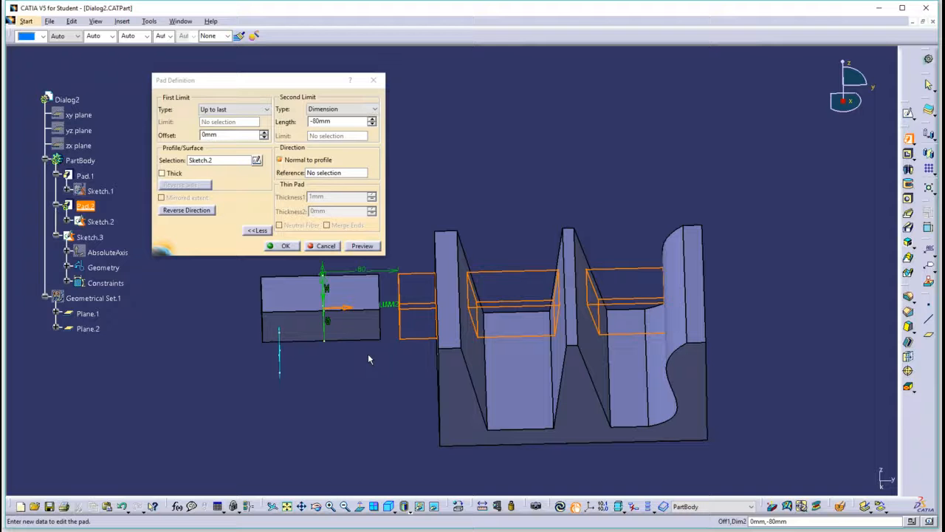
# - Set the pad's second limit to Up to plane on the middle wall's face towards the curved wall and preview it
pyautogui.click(348, 109)
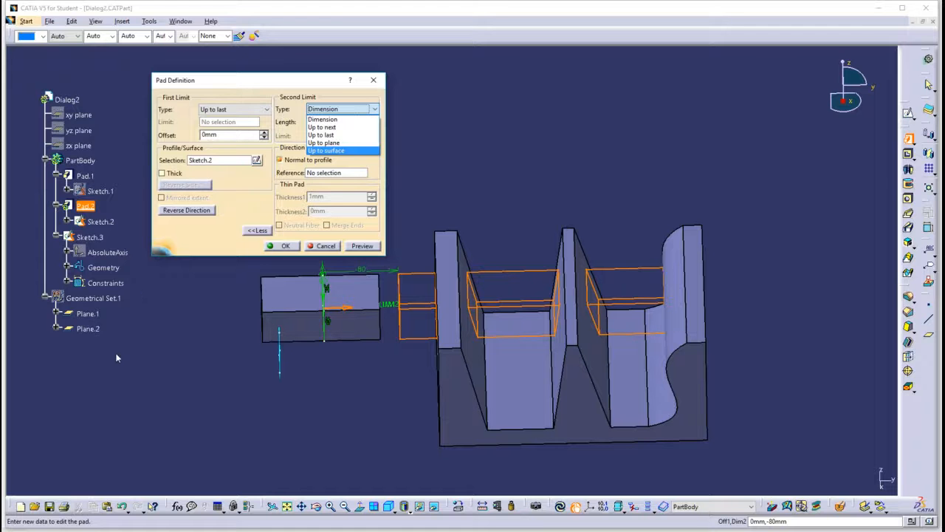
pyautogui.click(327, 142)
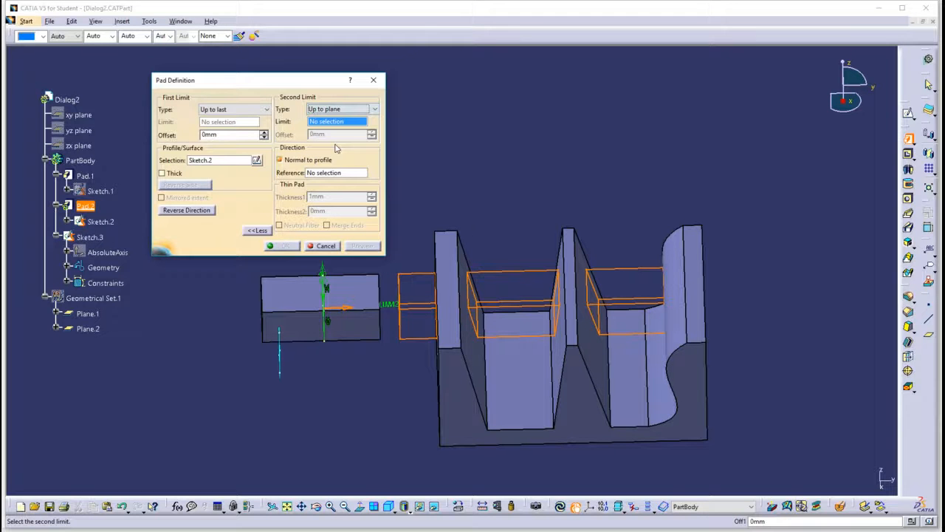
pyautogui.moveTo(563, 211); pyautogui.dragTo(588, 177, button='middle')
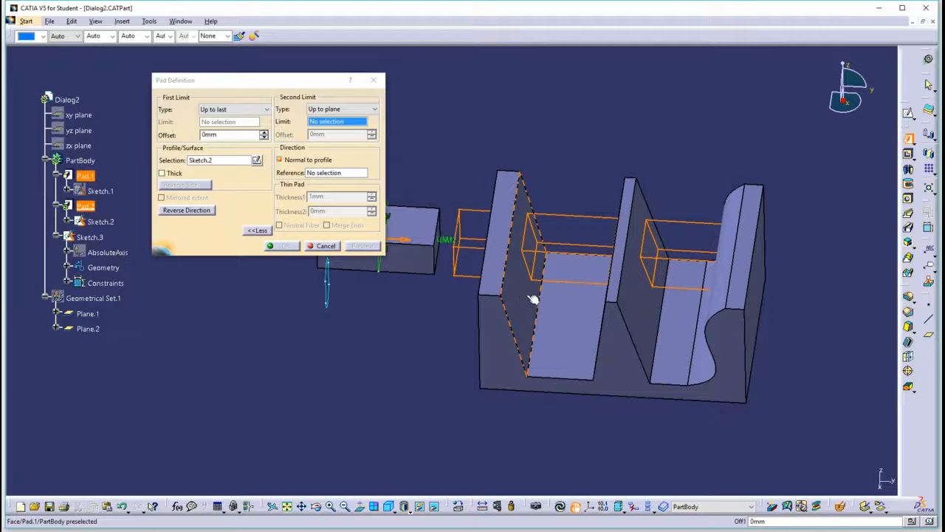
pyautogui.click(643, 301)
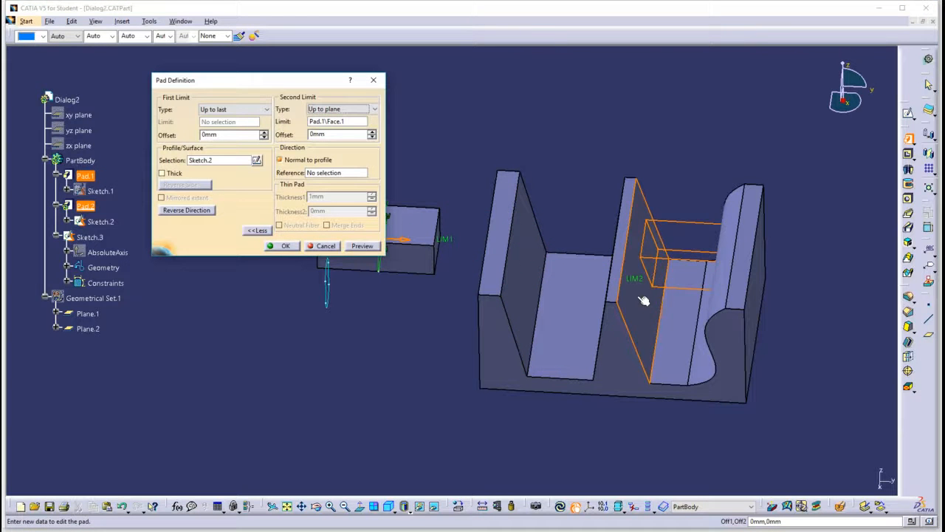
pyautogui.moveTo(524, 263); pyautogui.dragTo(543, 231, button='middle')
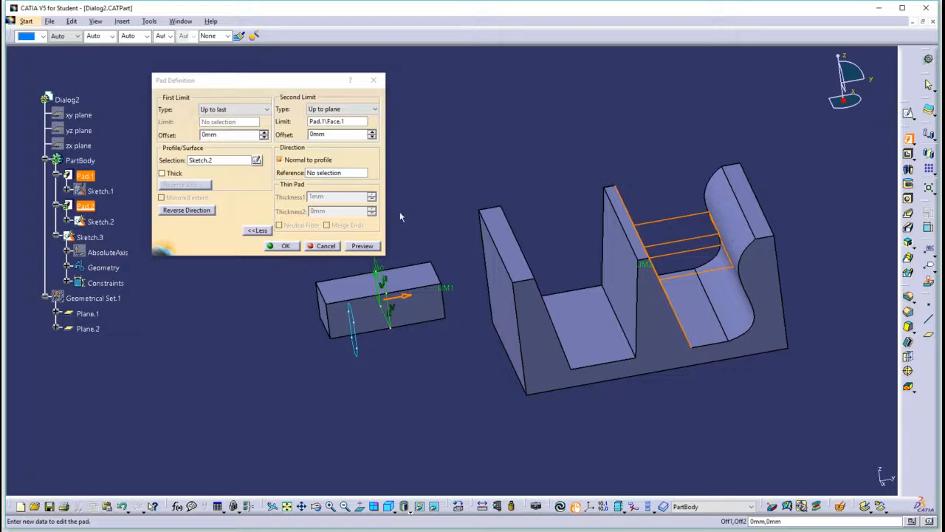
pyautogui.click(376, 245)
pyautogui.moveTo(534, 157); pyautogui.dragTo(618, 207, button='middle')
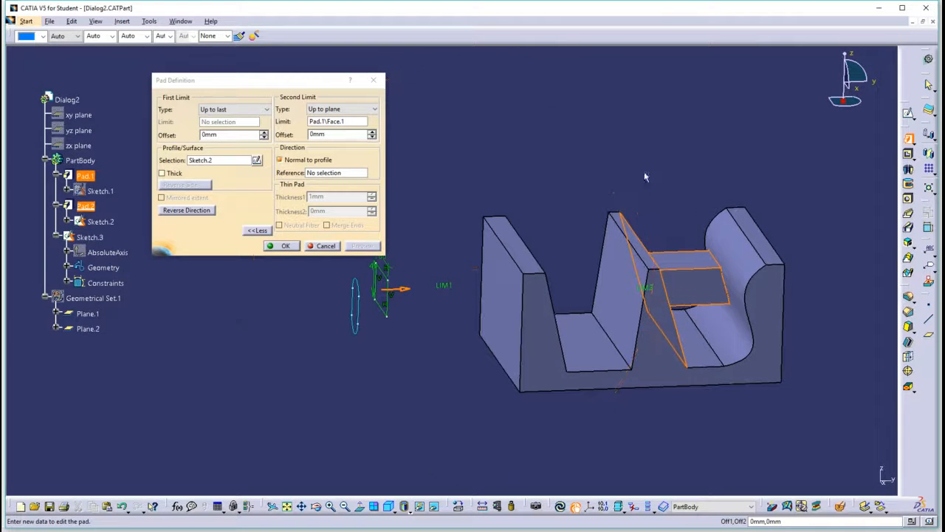
# - Set the pad's first limit to Up to plane on the first wall's inner face, preview the bridge and accept the pad
pyautogui.click(248, 113)
pyautogui.click(235, 143)
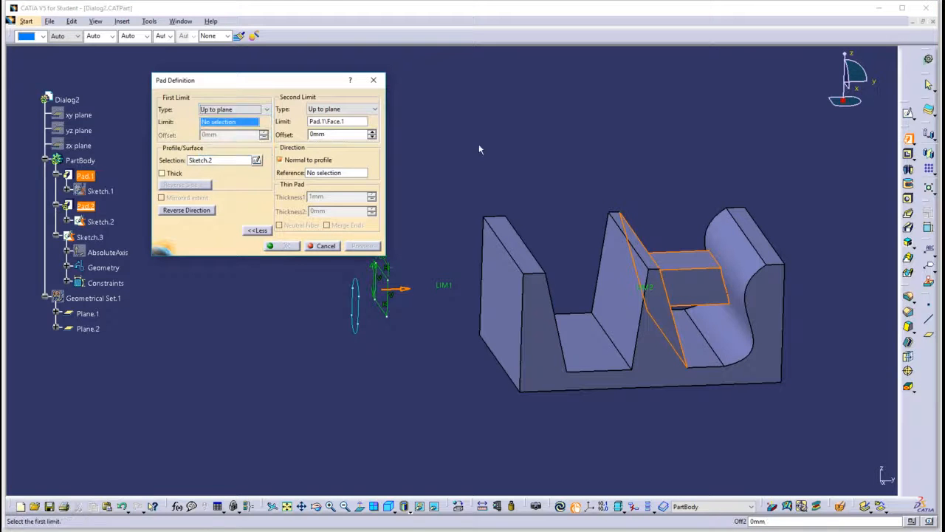
pyautogui.moveTo(596, 177); pyautogui.dragTo(537, 269, button='middle')
pyautogui.click(537, 270)
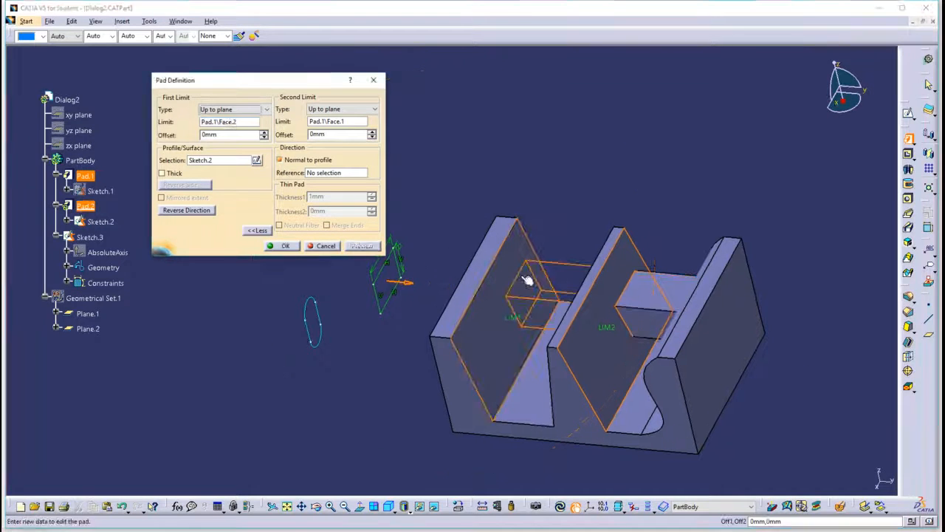
pyautogui.click(353, 247)
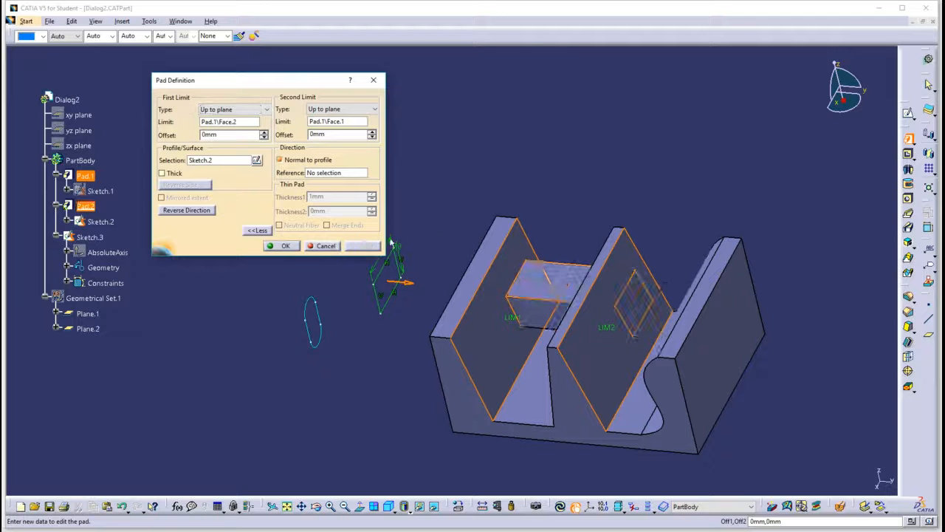
pyautogui.moveTo(561, 305); pyautogui.dragTo(620, 234, button='middle')
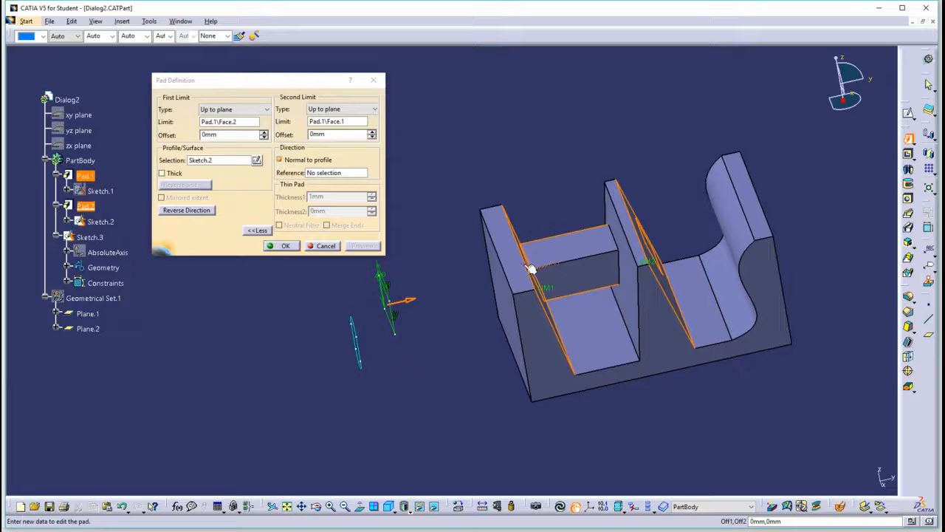
pyautogui.click(285, 246)
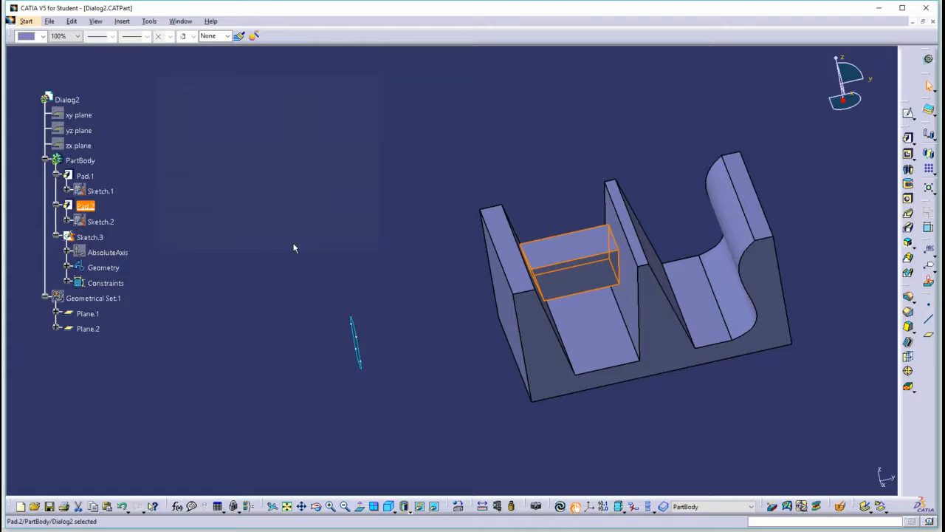
# - Start a pocket from the circular Sketch.3 and show its second limit options
pyautogui.moveTo(479, 273); pyautogui.dragTo(420, 224, button='middle')
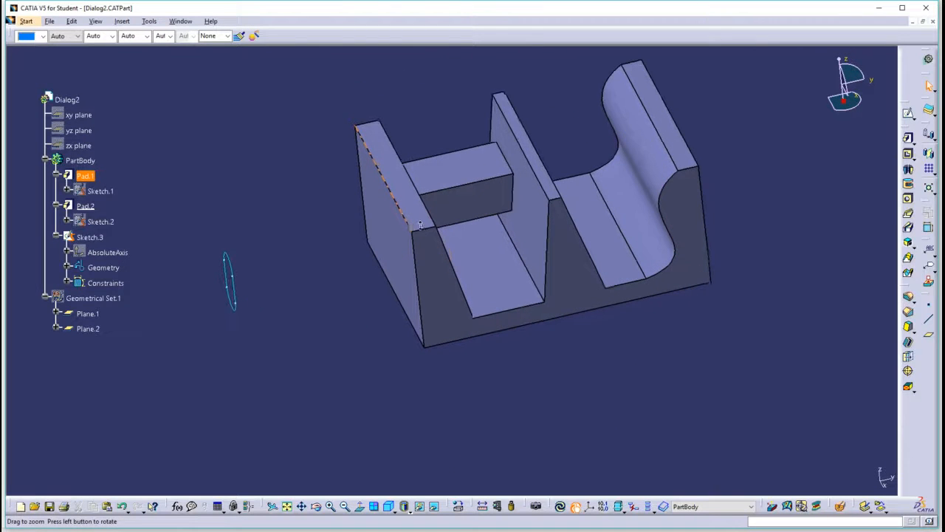
pyautogui.click(909, 155)
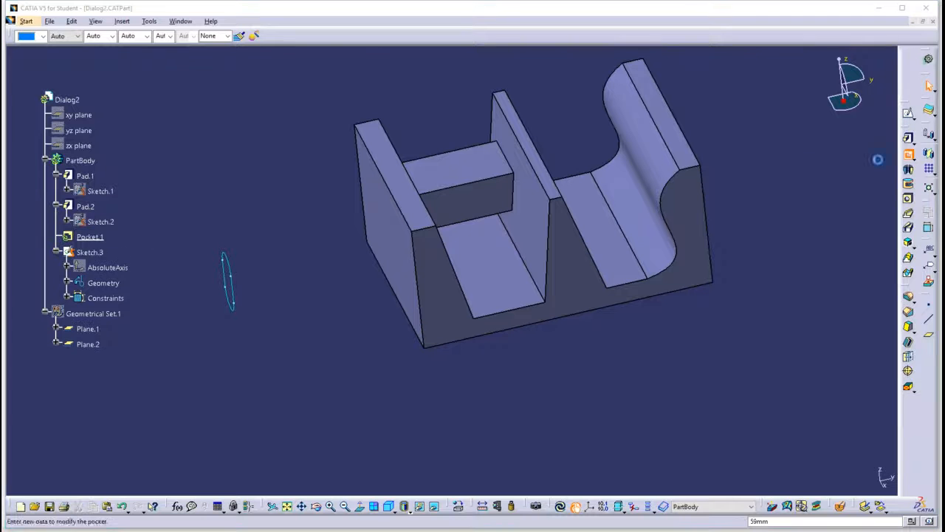
pyautogui.click(236, 278)
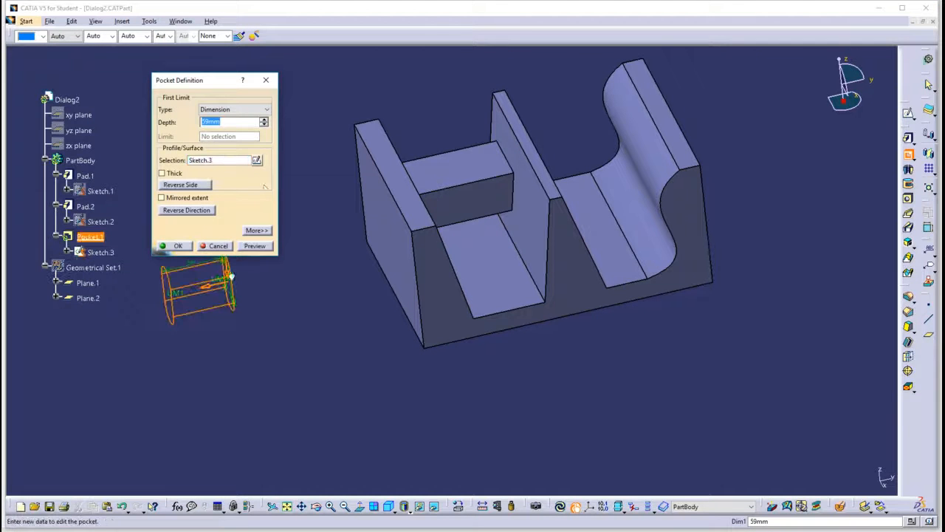
pyautogui.click(256, 231)
pyautogui.moveTo(246, 78); pyautogui.dragTo(141, 69)
pyautogui.moveTo(348, 304); pyautogui.dragTo(419, 287, button='middle')
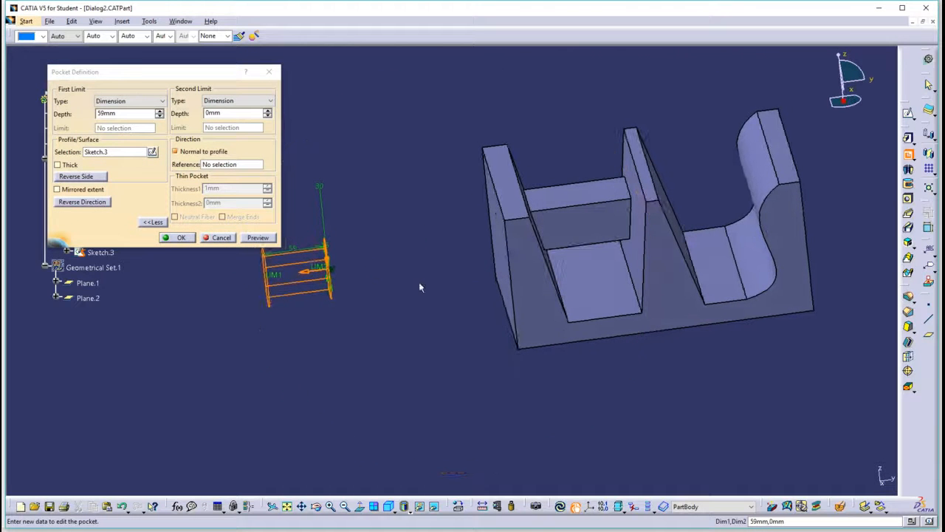
# - Reverse the pocket towards the block, extend its first limit to 139 mm and preview it
pyautogui.click(308, 275)
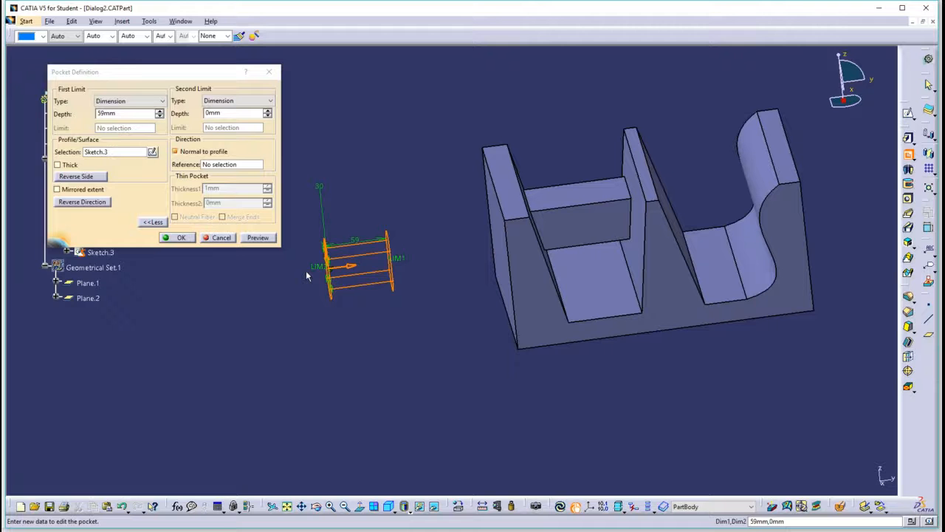
pyautogui.moveTo(404, 264); pyautogui.dragTo(489, 258)
pyautogui.moveTo(536, 249)
pyautogui.mouseDown(button='middle')
pyautogui.moveTo(527, 277)
pyautogui.moveTo(559, 317)
pyautogui.moveTo(565, 285)
pyautogui.moveTo(533, 259)
pyautogui.mouseUp(button='middle')
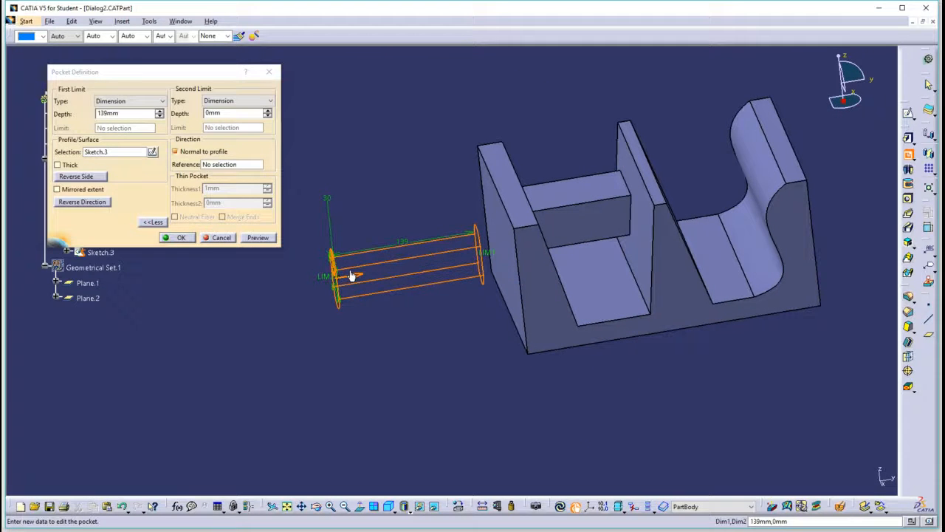
pyautogui.moveTo(212, 71); pyautogui.dragTo(324, 80)
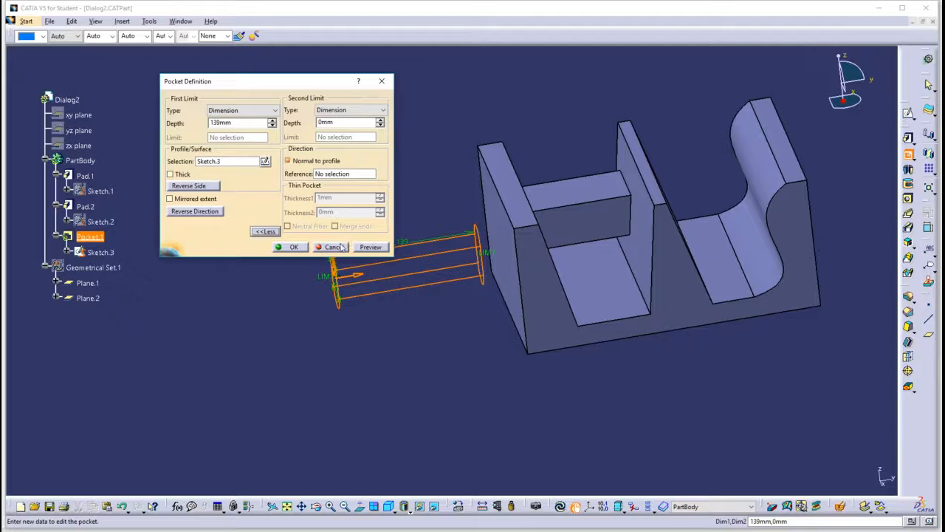
pyautogui.click(371, 248)
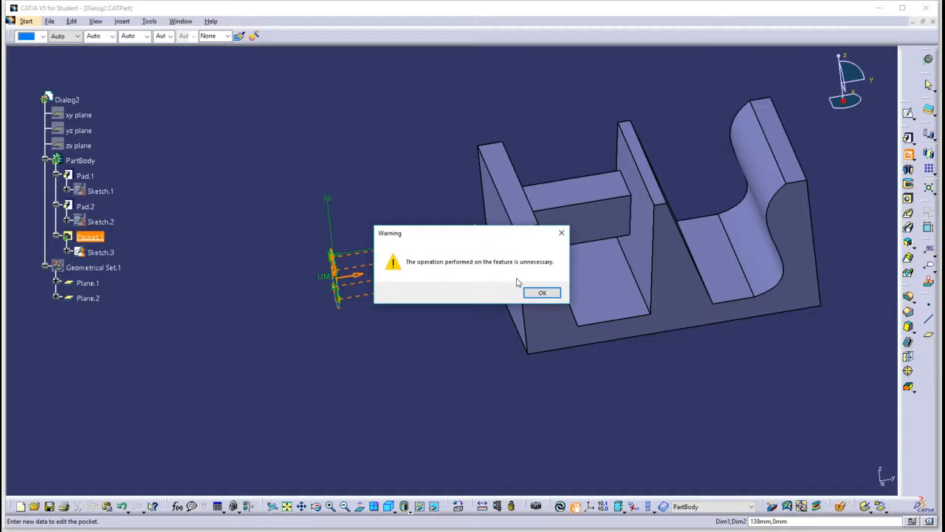
pyautogui.click(542, 293)
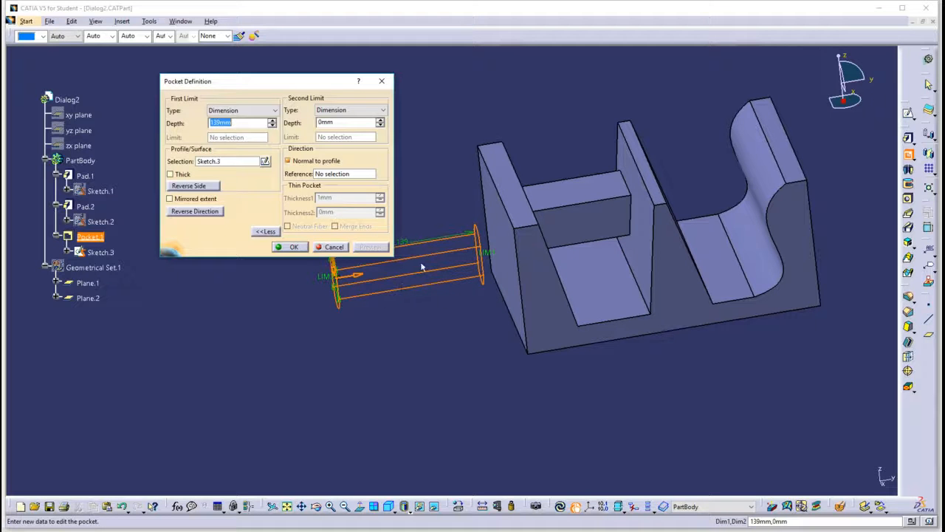
# - Extend the pocket's first limit to 355 mm through the first two walls and preview the cut
pyautogui.moveTo(502, 251); pyautogui.dragTo(717, 220)
pyautogui.moveTo(677, 218); pyautogui.dragTo(617, 238, button='middle')
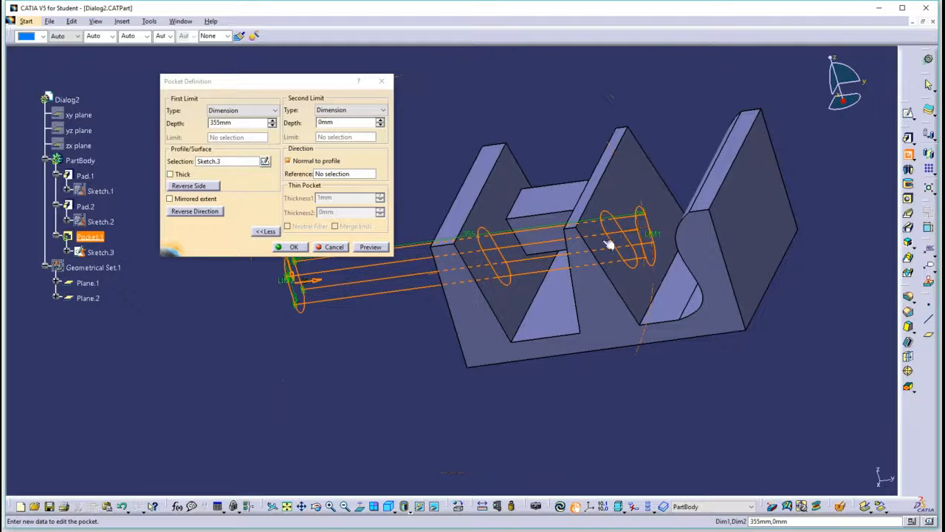
pyautogui.click(367, 249)
pyautogui.moveTo(549, 397); pyautogui.dragTo(645, 376, button='middle')
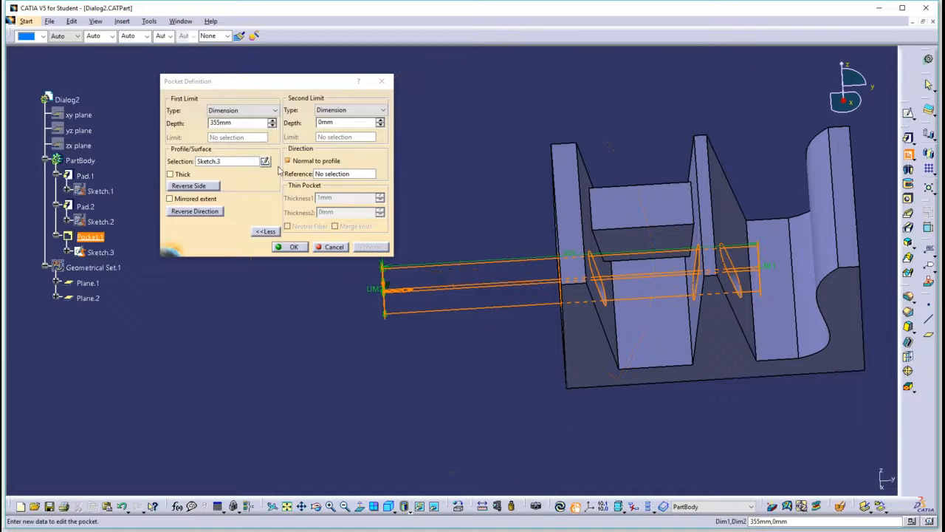
# - Move the pocket's first limit back to 290 mm and its second limit outward to 116 mm, away from the block
pyautogui.moveTo(736, 274); pyautogui.dragTo(698, 271)
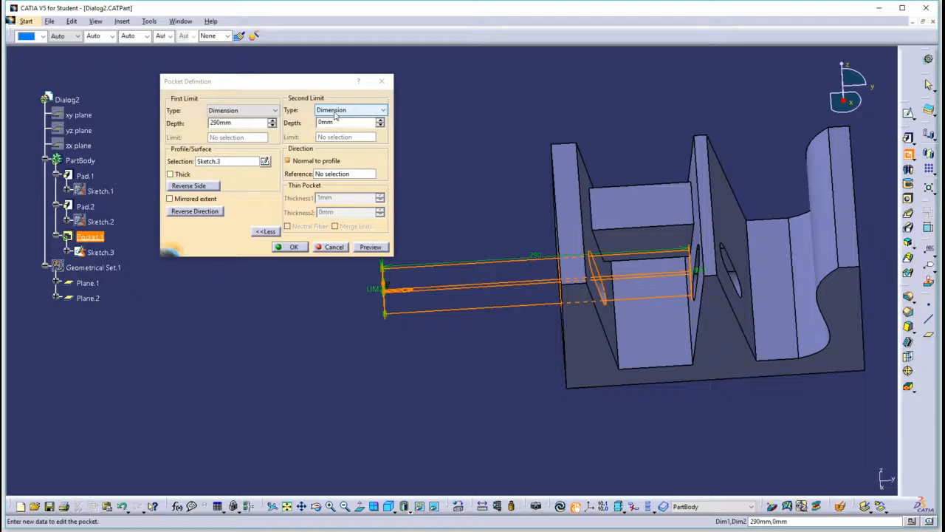
pyautogui.moveTo(378, 292); pyautogui.dragTo(255, 319)
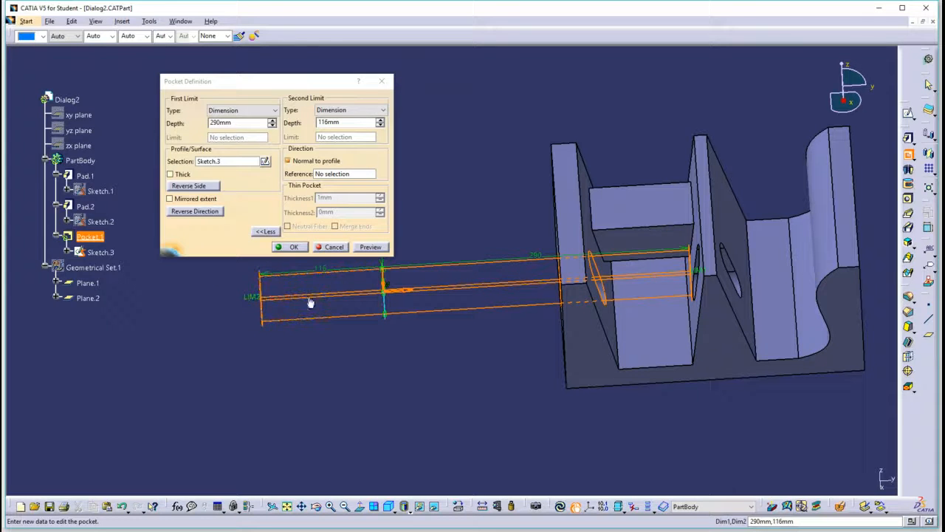
pyautogui.moveTo(365, 327); pyautogui.dragTo(454, 329, button='middle')
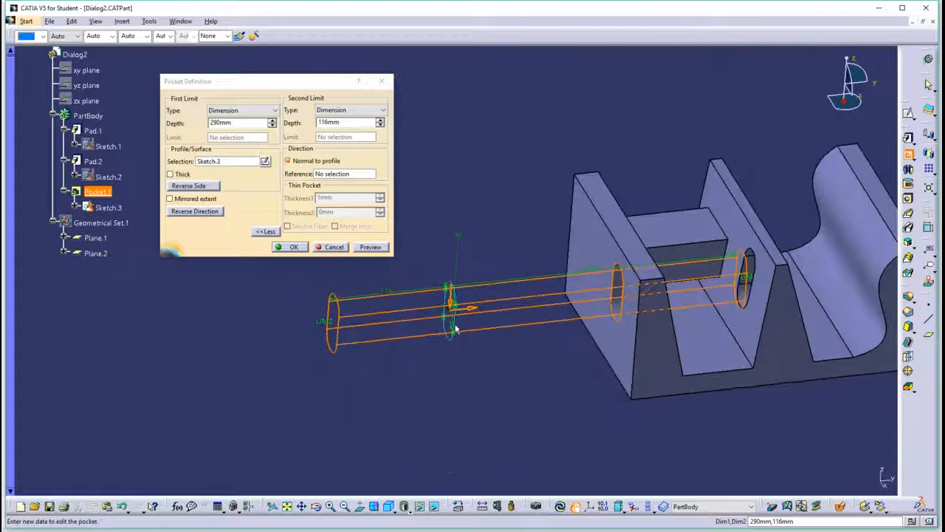
# - Move the pocket's second limit past the sketch to -142 mm, just before the first wall, and preview the cut
pyautogui.moveTo(323, 322); pyautogui.dragTo(581, 286)
pyautogui.moveTo(641, 336); pyautogui.dragTo(595, 323, button='middle')
pyautogui.click(371, 247)
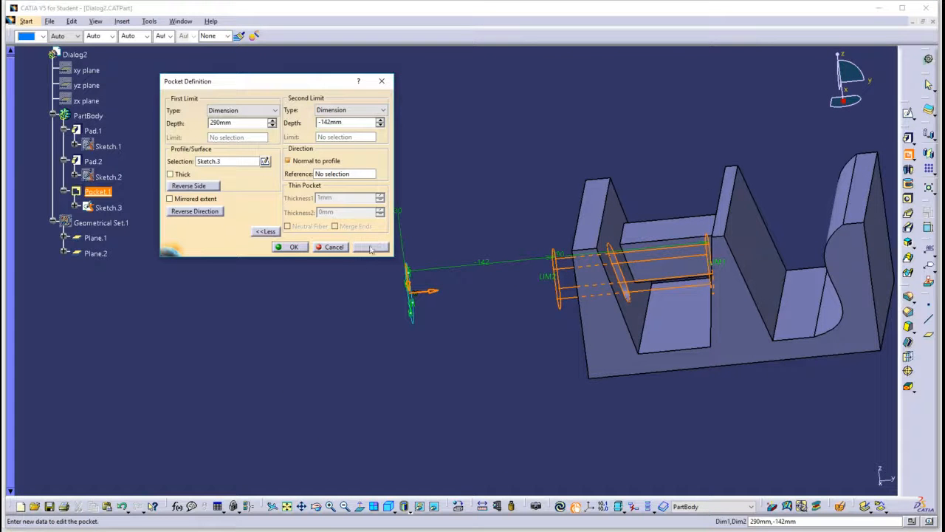
pyautogui.moveTo(623, 255); pyautogui.dragTo(569, 312, button='middle')
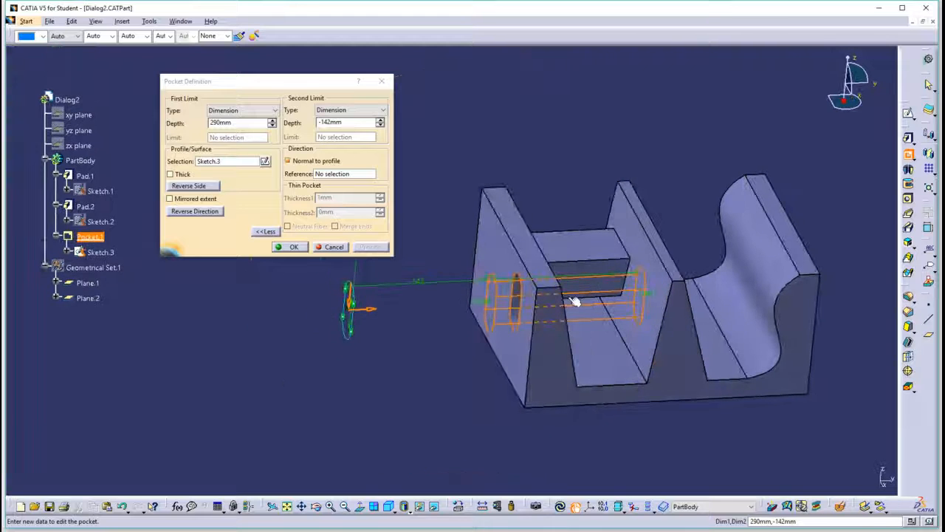
# - Move the pocket's second limit further into the block to -188 mm, beyond the first wall's outer face
pyautogui.moveTo(484, 304); pyautogui.dragTo(529, 300)
pyautogui.moveTo(630, 319); pyautogui.dragTo(582, 269, button='middle')
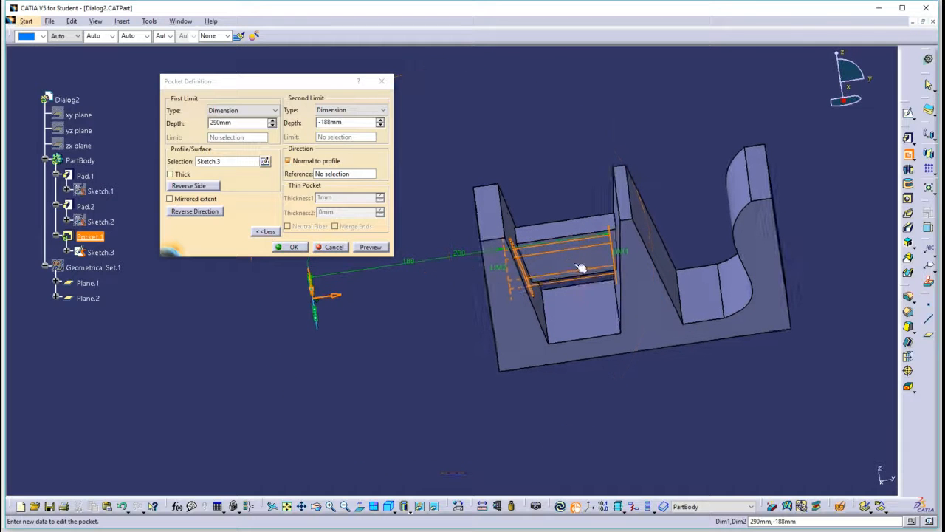
# - Preview the pocket cut, and extend its first limit through the second wall to 378 mm
pyautogui.click(371, 247)
pyautogui.moveTo(648, 337); pyautogui.dragTo(566, 392, button='middle')
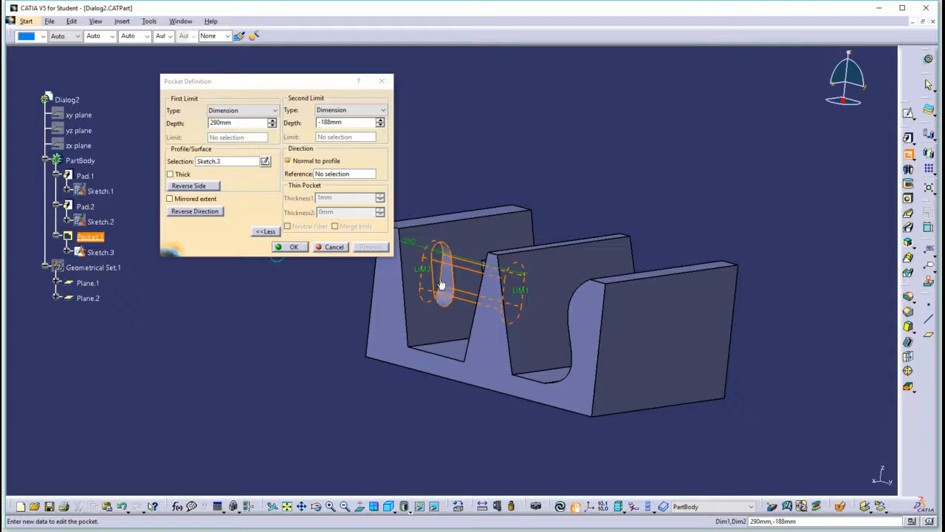
pyautogui.moveTo(441, 284); pyautogui.dragTo(542, 297, button='middle')
pyautogui.moveTo(591, 288); pyautogui.dragTo(679, 290)
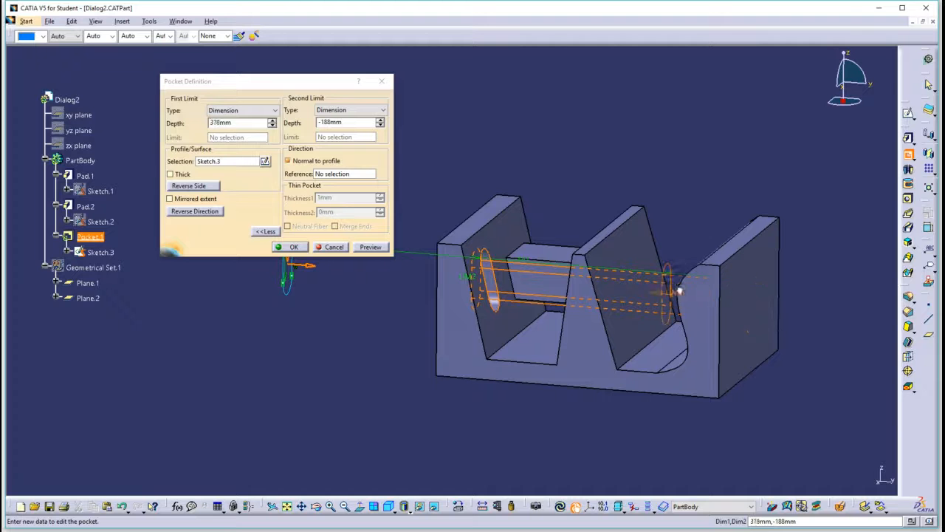
# - Try Up to last as the pocket's second limit type, and return it to Dimension
pyautogui.moveTo(524, 223); pyautogui.dragTo(463, 184, button='middle')
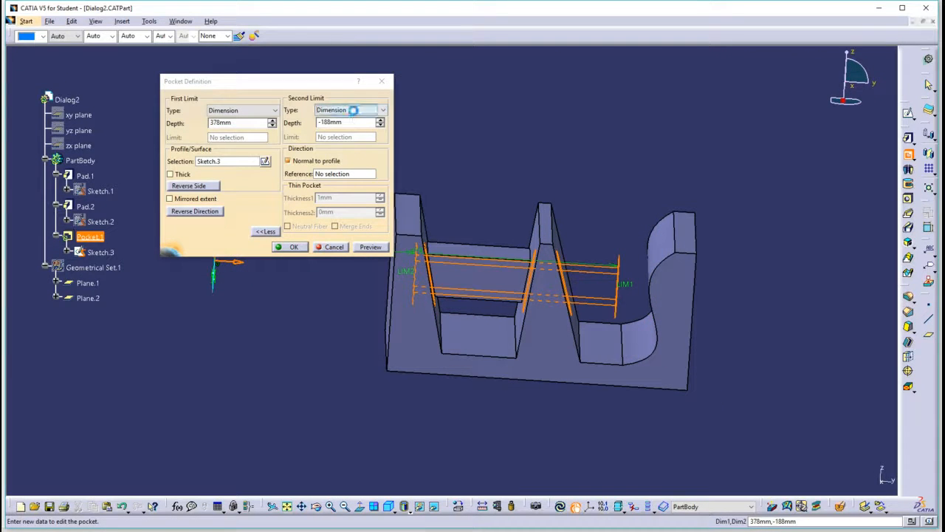
pyautogui.click(353, 110)
pyautogui.click(346, 136)
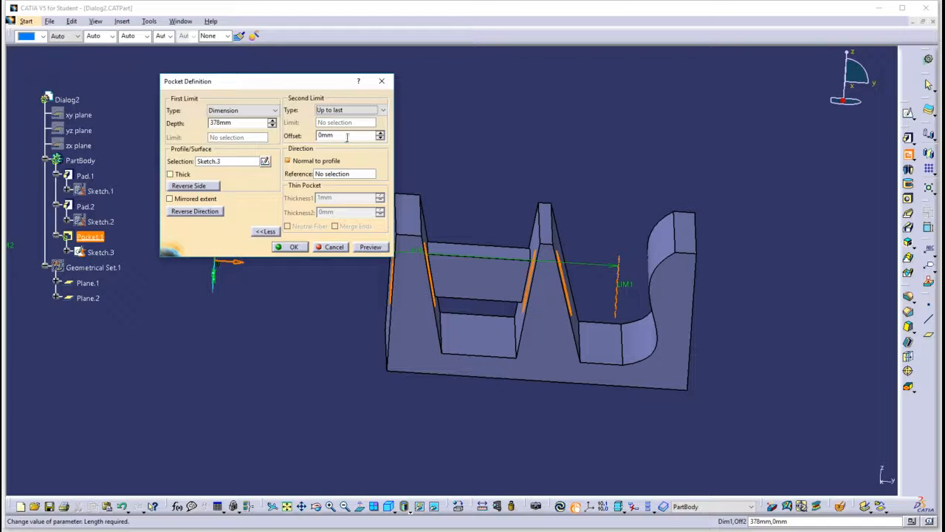
pyautogui.moveTo(511, 194); pyautogui.dragTo(465, 373, button='middle')
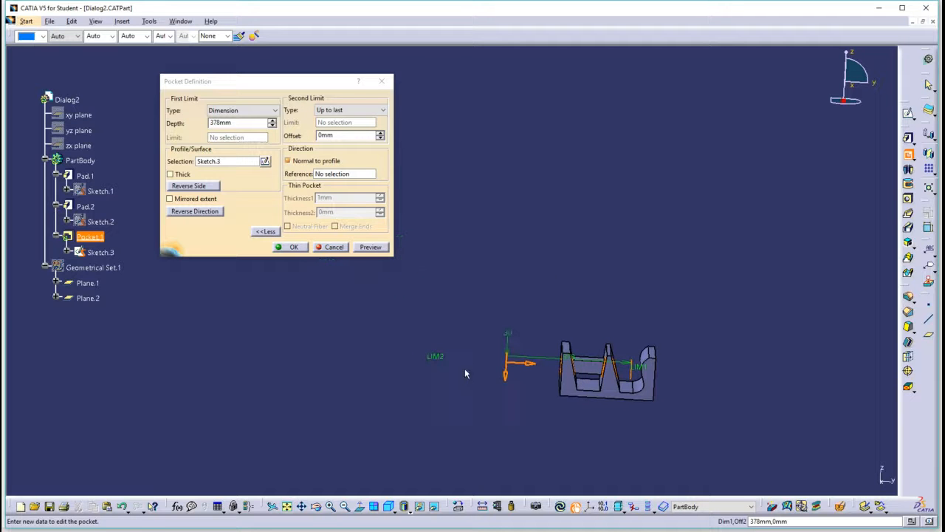
pyautogui.click(347, 111)
pyautogui.click(332, 120)
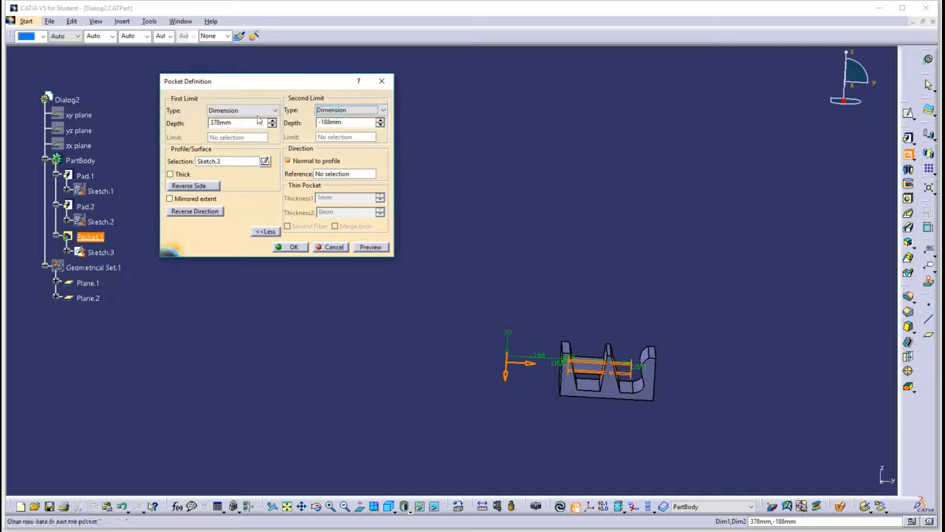
# - Set the pocket's first limit type to Up to last, preview the cut, and cancel the pocket
pyautogui.click(242, 110)
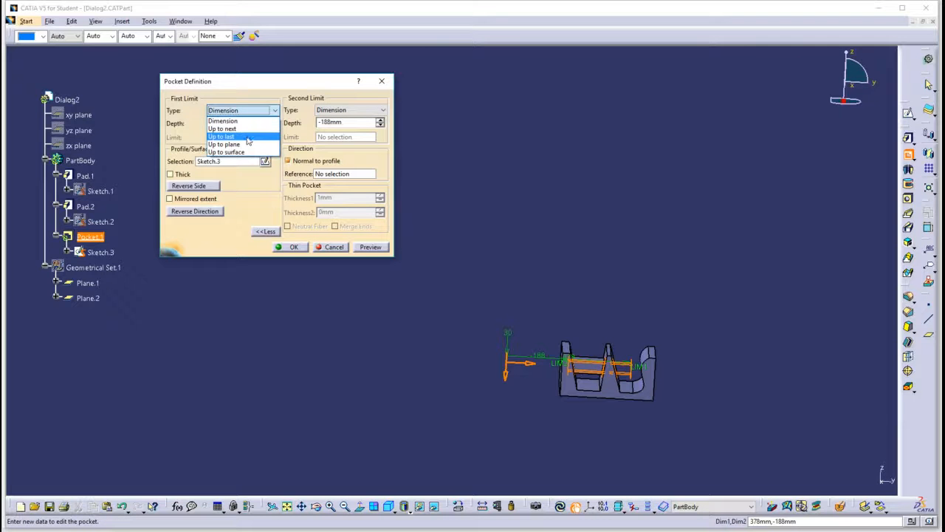
pyautogui.click(250, 137)
pyautogui.scroll(1, 564, 270)
pyautogui.moveTo(565, 270); pyautogui.dragTo(527, 169, button='middle')
pyautogui.click(527, 219)
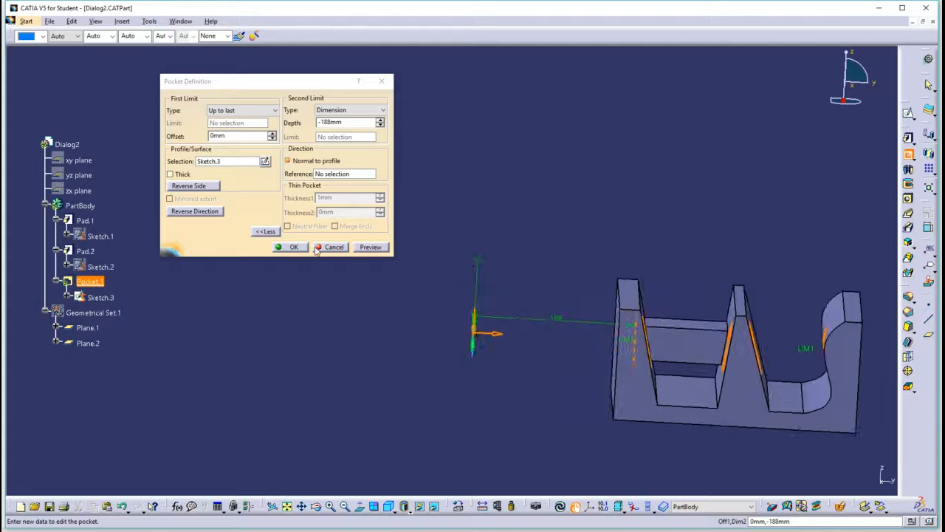
pyautogui.click(378, 250)
pyautogui.moveTo(689, 242); pyautogui.dragTo(511, 260, button='middle')
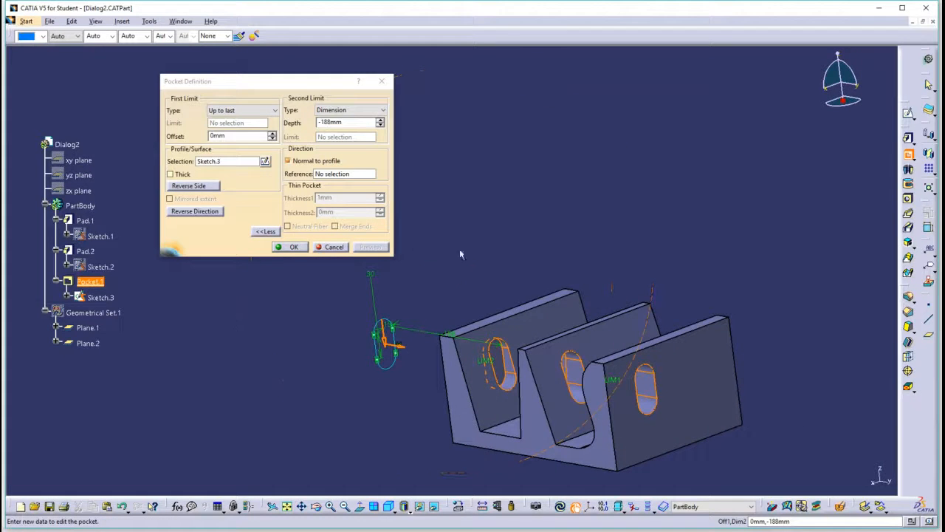
pyautogui.click(334, 246)
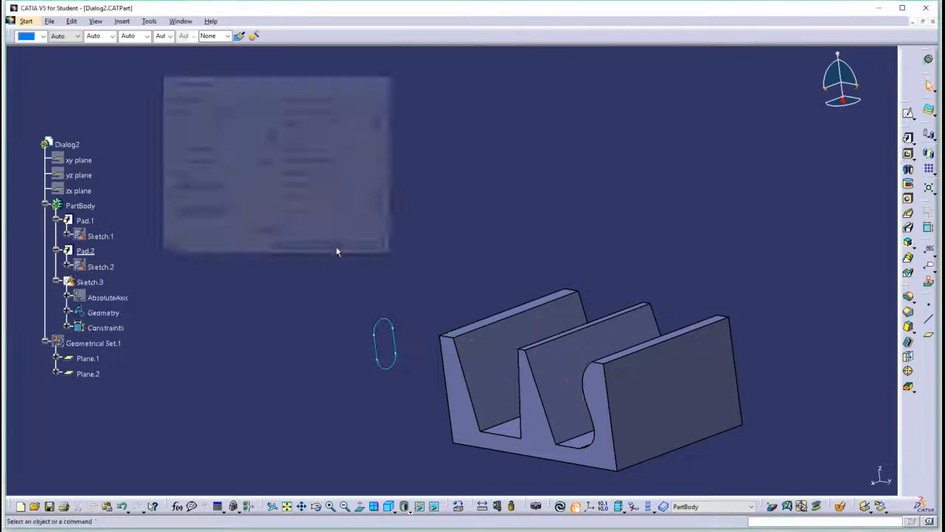
# - Create a pocket from the slot sketch, reversed toward the block, with the first limit type Up to last
pyautogui.moveTo(424, 207); pyautogui.dragTo(489, 235, button='middle')
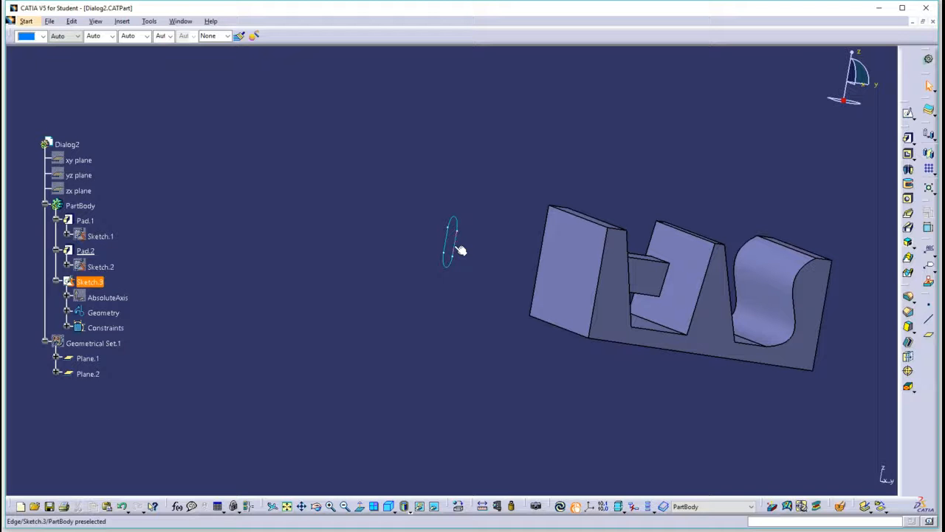
pyautogui.click(458, 249)
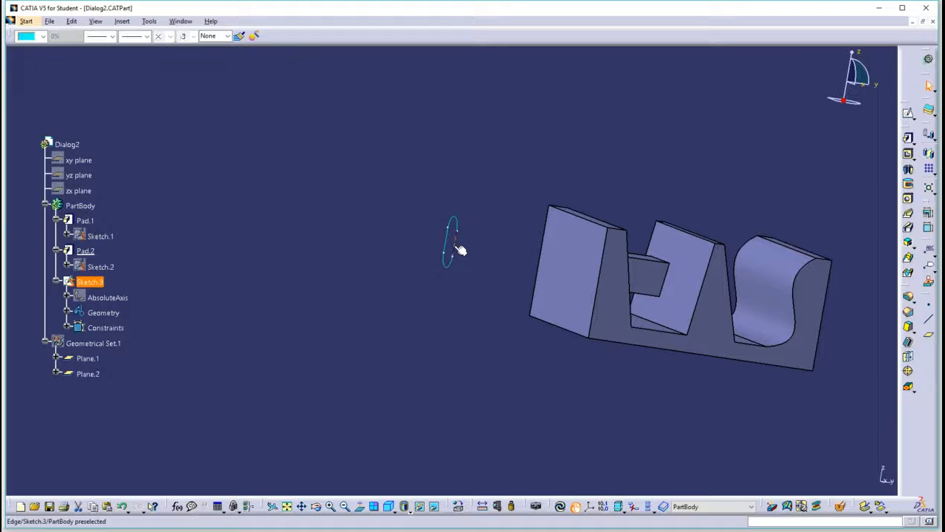
pyautogui.click(908, 153)
pyautogui.keyDown('ctrl'); pyautogui.moveTo(423, 293); pyautogui.dragTo(449, 395, button='middle'); pyautogui.keyUp('ctrl')
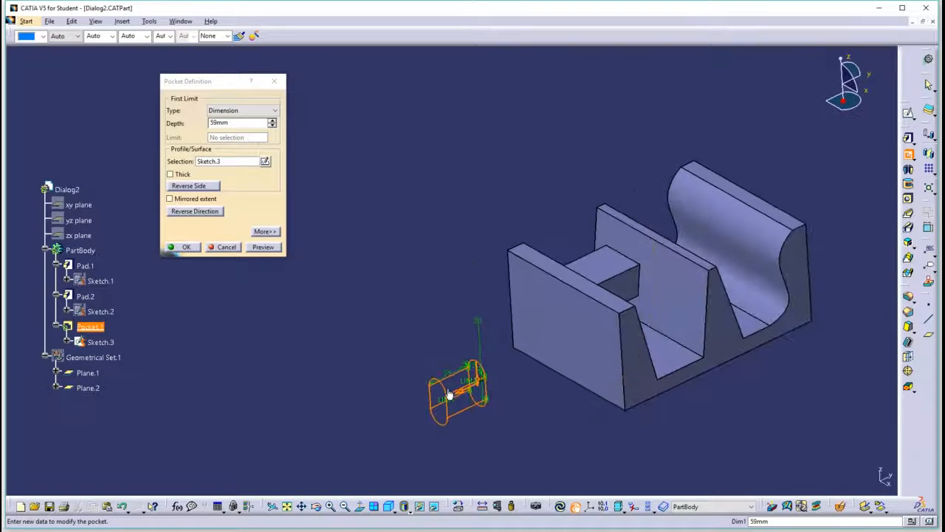
pyautogui.click(205, 212)
pyautogui.keyDown('ctrl'); pyautogui.moveTo(520, 291); pyautogui.dragTo(505, 263, button='middle'); pyautogui.keyUp('ctrl')
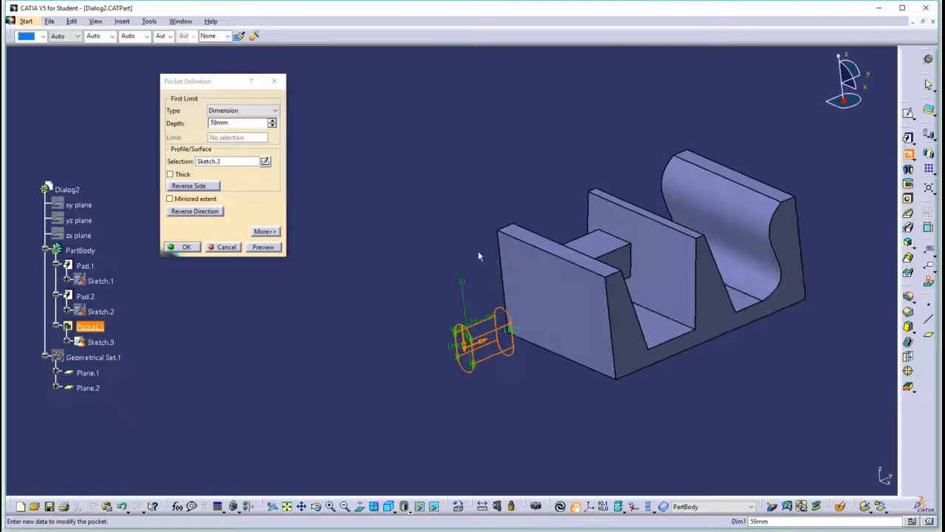
pyautogui.click(250, 112)
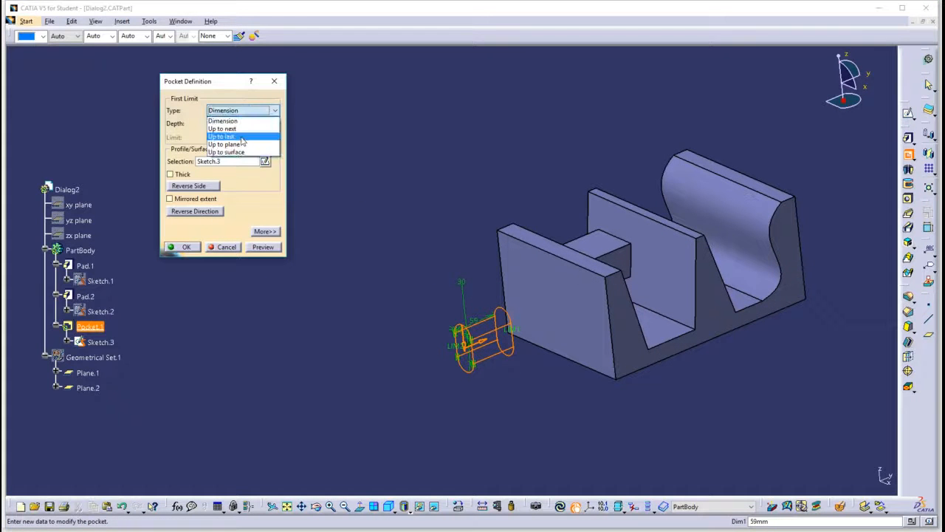
pyautogui.click(243, 137)
pyautogui.click(191, 251)
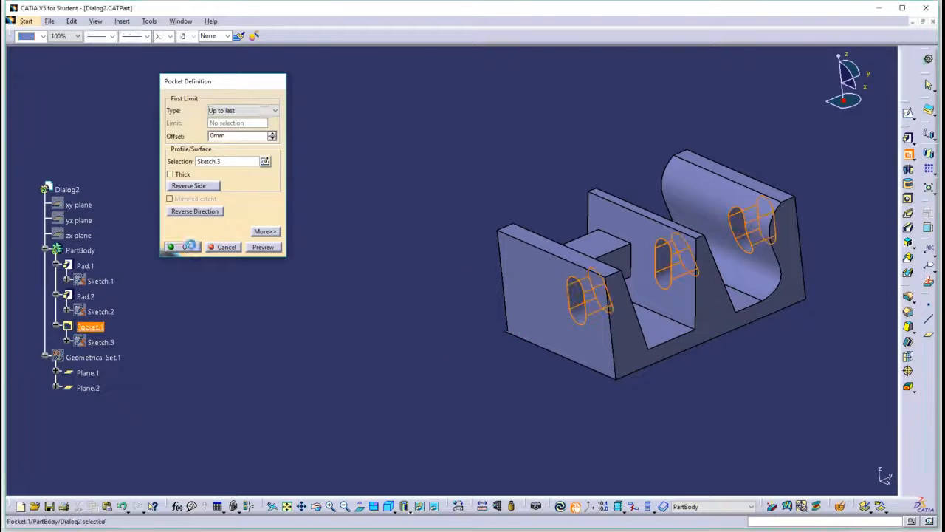
# - Show the pocket's slot sketch and move its slot up across the block's top edge
pyautogui.rightClick(114, 358)
pyautogui.click(147, 375)
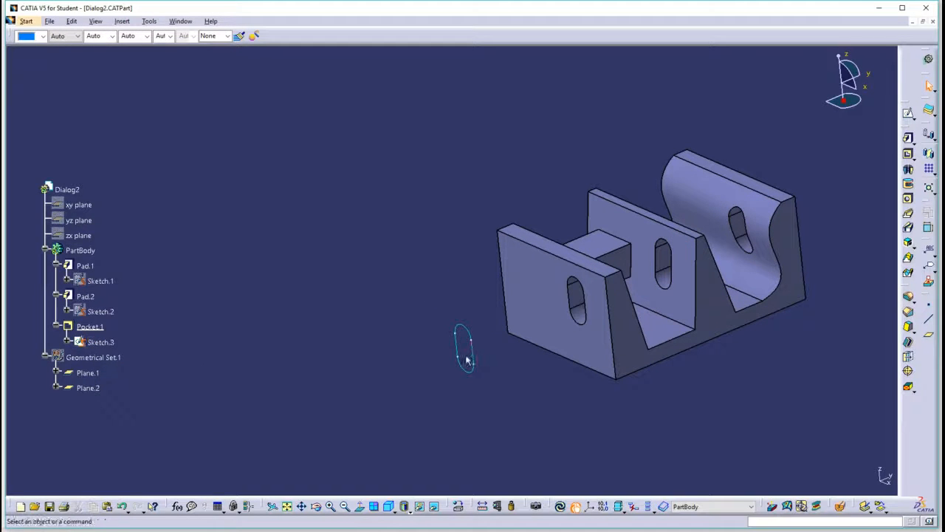
pyautogui.doubleClick(479, 358)
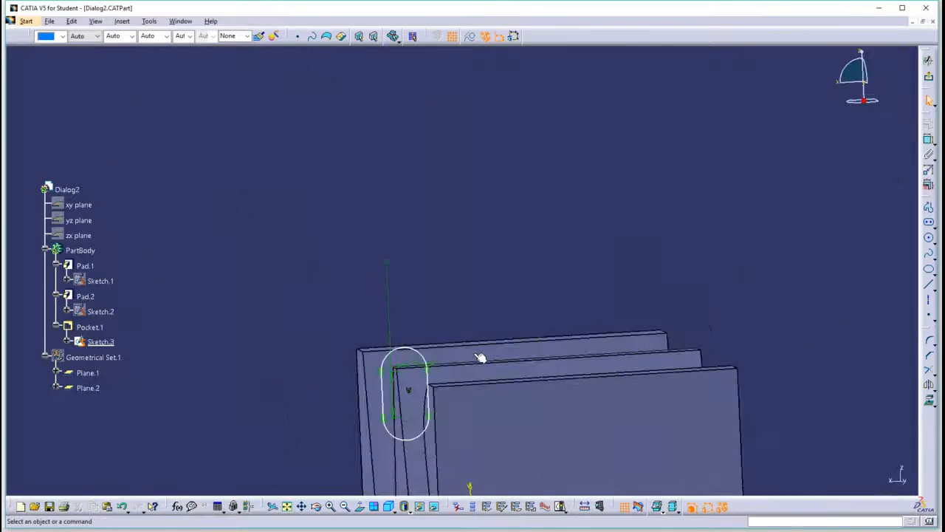
pyautogui.moveTo(456, 384); pyautogui.dragTo(454, 317)
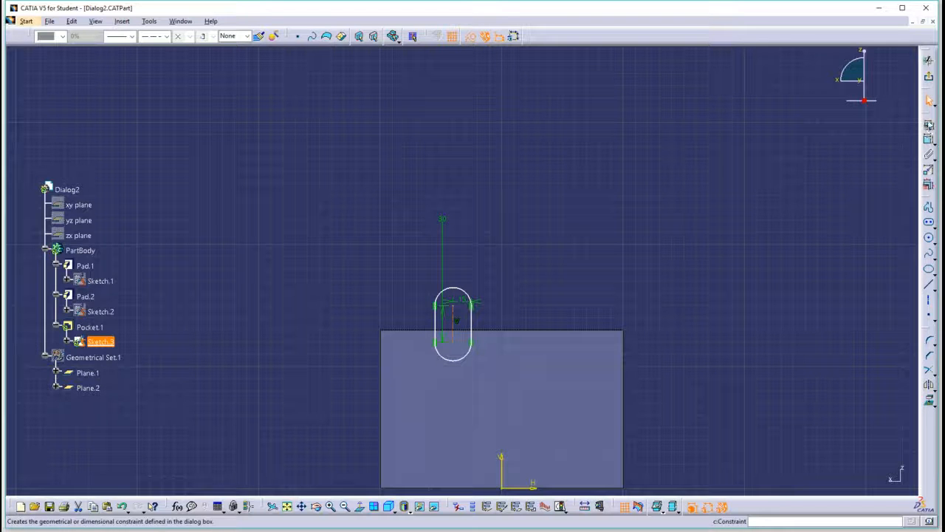
pyautogui.click(929, 78)
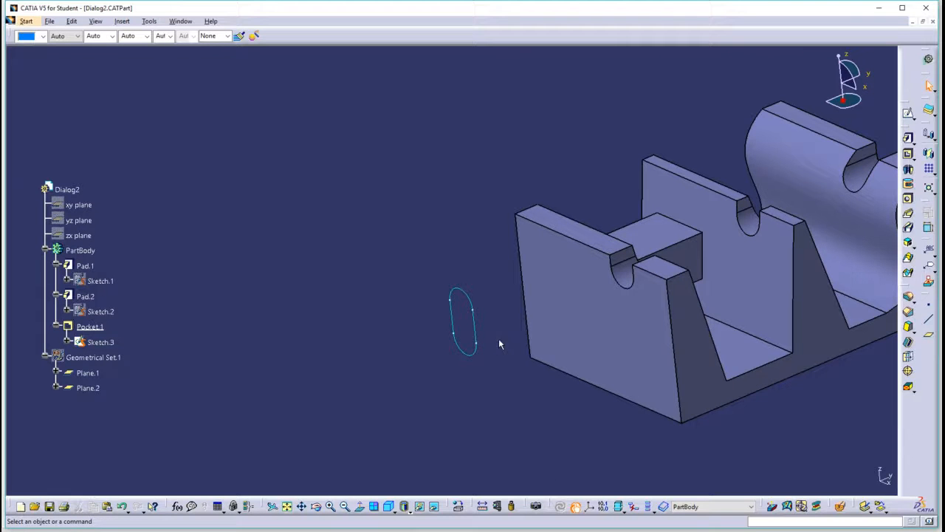
pyautogui.moveTo(653, 283); pyautogui.dragTo(510, 326, button='middle')
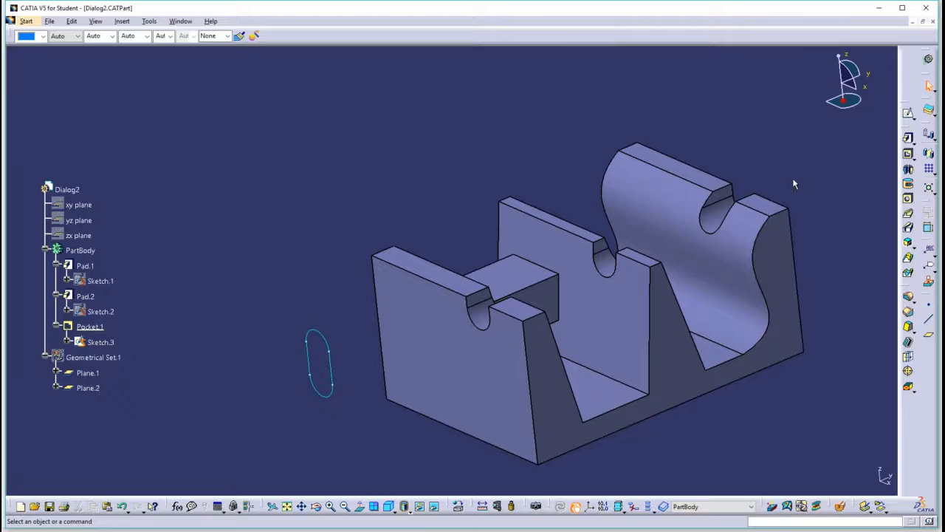
# - Move the rectangle in the Pad.2 sketch up across the block's top edge and update the part
pyautogui.doubleClick(110, 313)
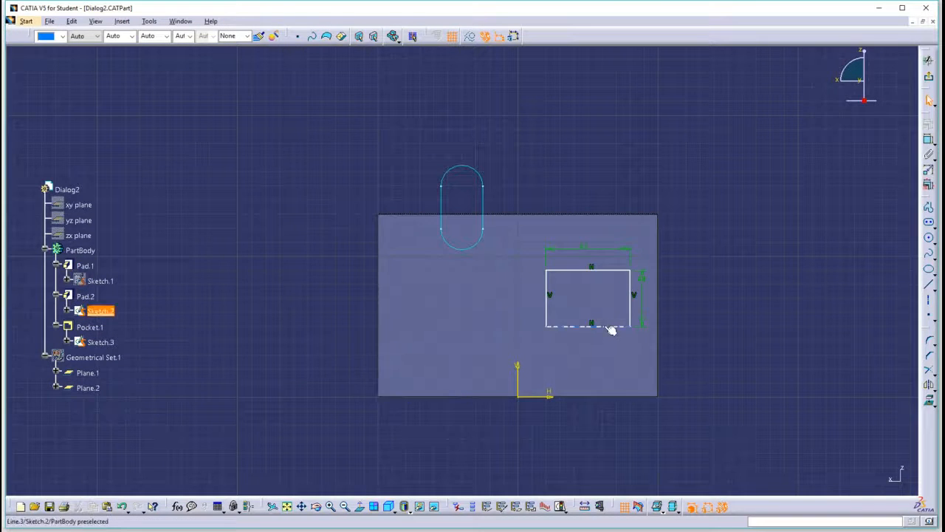
pyautogui.moveTo(611, 330)
pyautogui.mouseDown()
pyautogui.moveTo(598, 298)
pyautogui.moveTo(610, 246)
pyautogui.mouseUp()
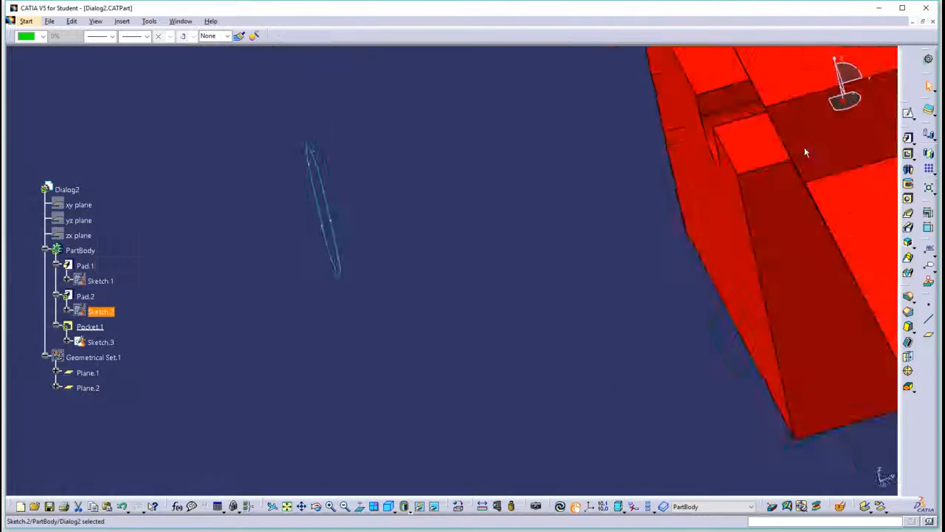
pyautogui.click(560, 507)
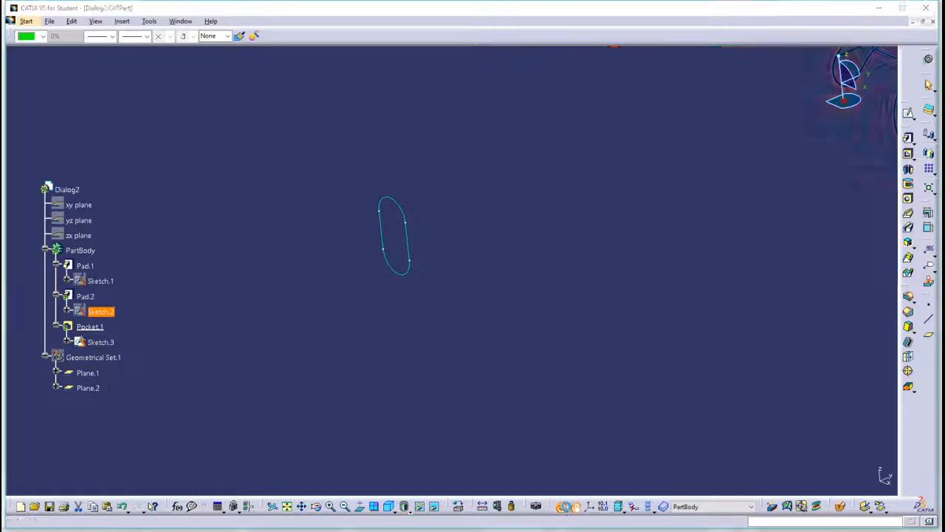
pyautogui.moveTo(558, 377); pyautogui.dragTo(350, 394, button='middle')
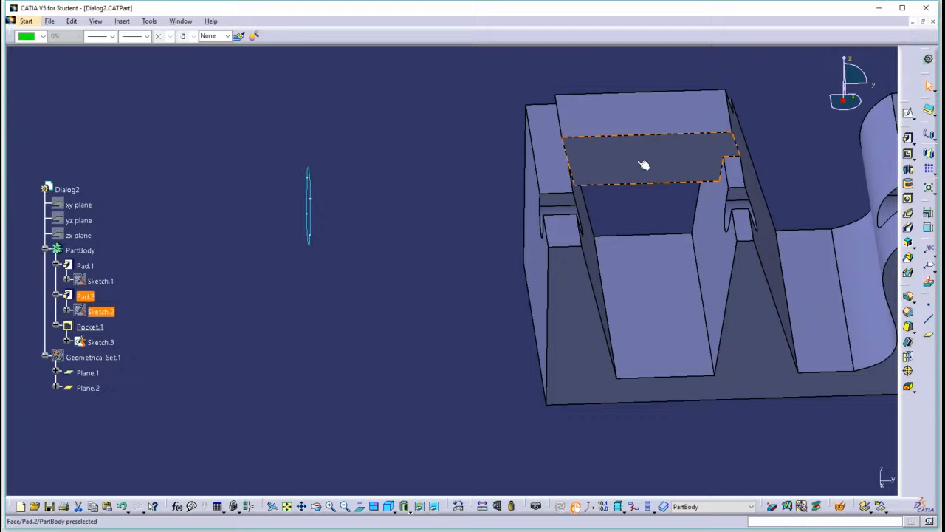
# - Show the Pad.2 sketch, move its rectangle completely above the block's top edge, and update the part
pyautogui.rightClick(102, 311)
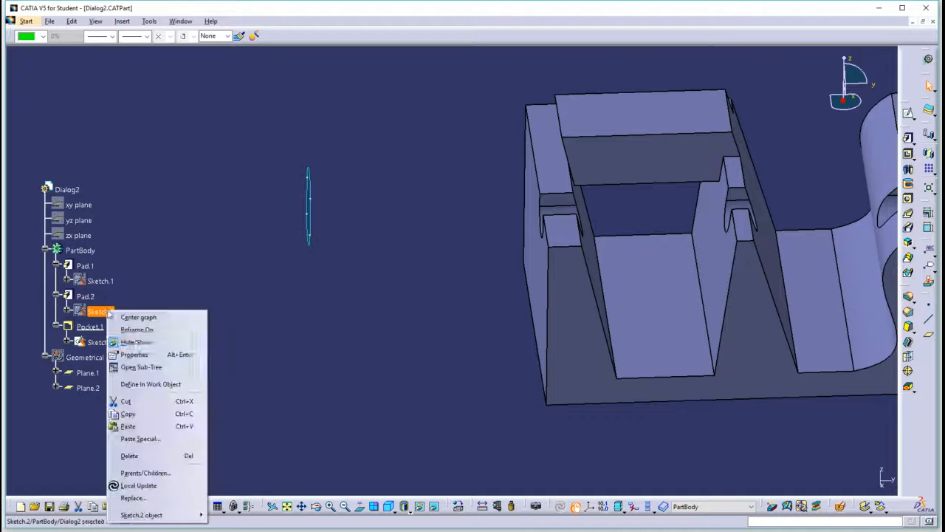
pyautogui.click(133, 341)
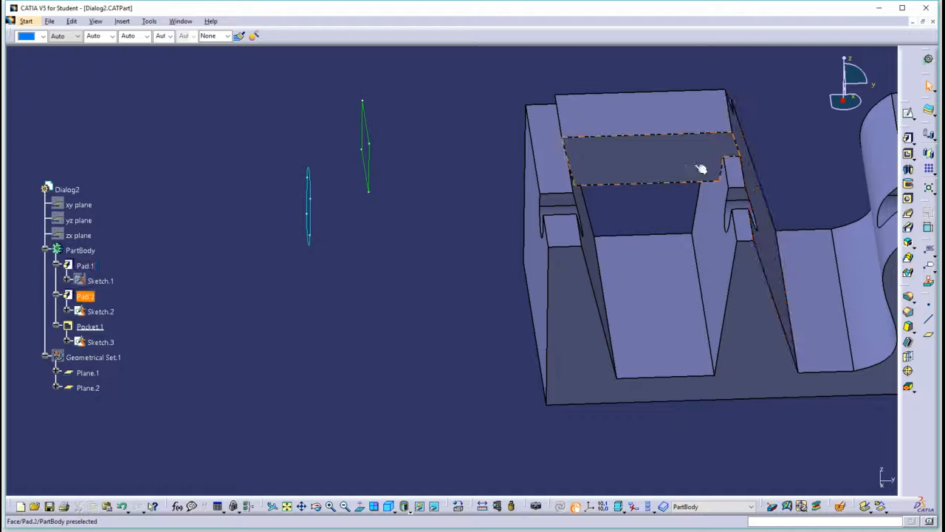
pyautogui.doubleClick(373, 172)
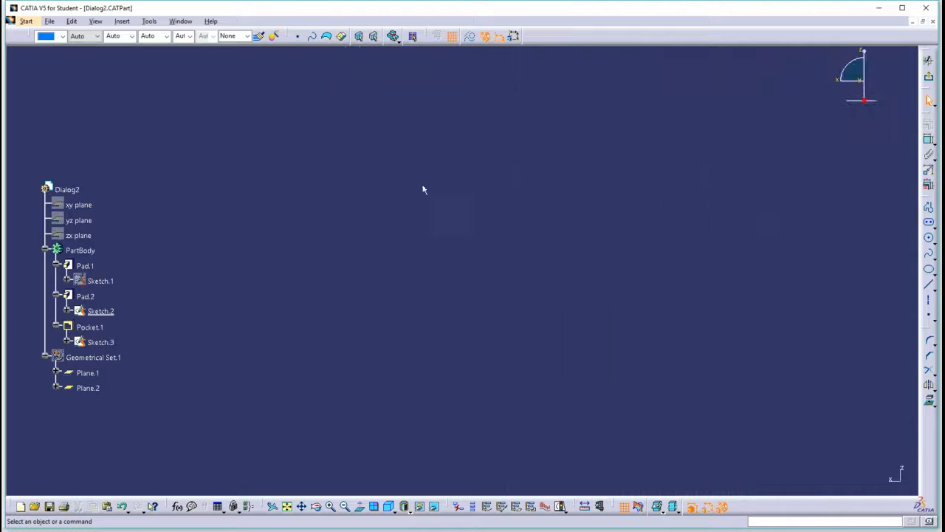
pyautogui.click(287, 506)
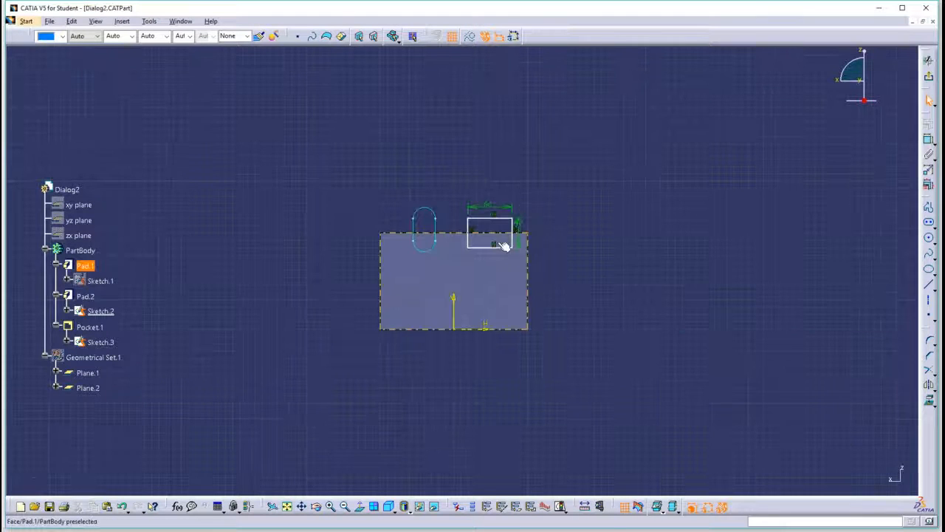
pyautogui.moveTo(507, 249); pyautogui.dragTo(496, 220)
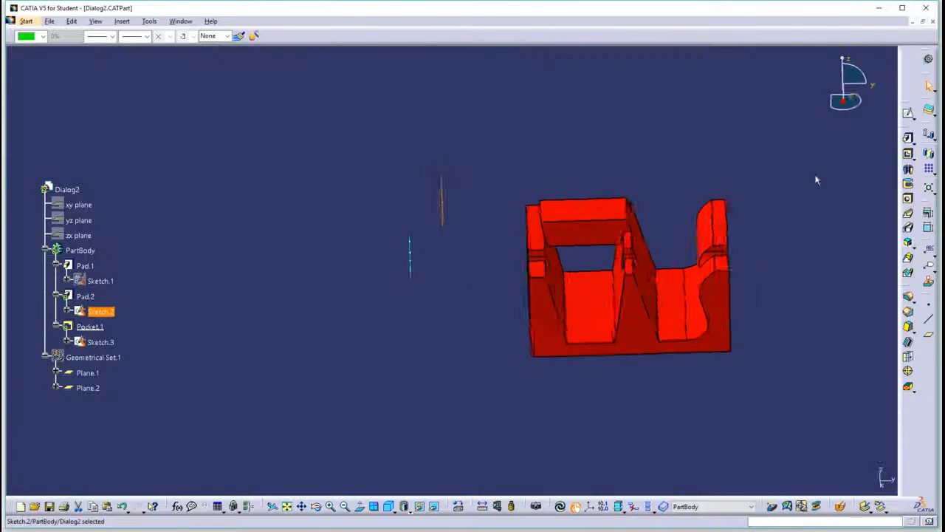
pyautogui.click(560, 506)
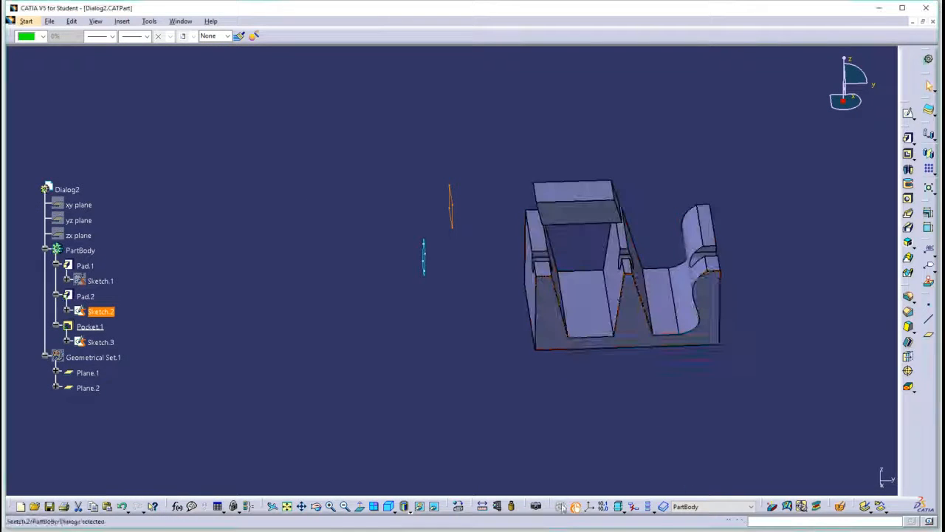
pyautogui.moveTo(601, 331); pyautogui.dragTo(487, 236, button='middle')
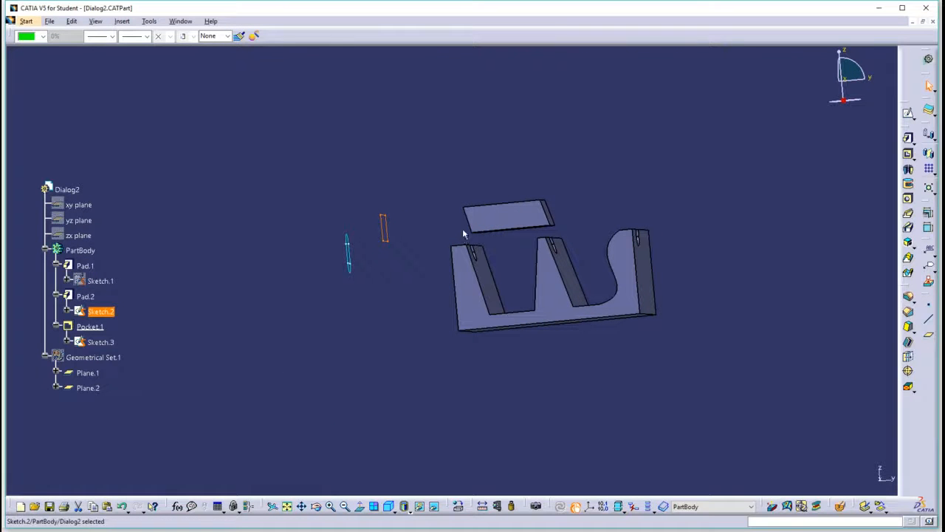
pyautogui.moveTo(514, 233); pyautogui.dragTo(520, 256, button='middle')
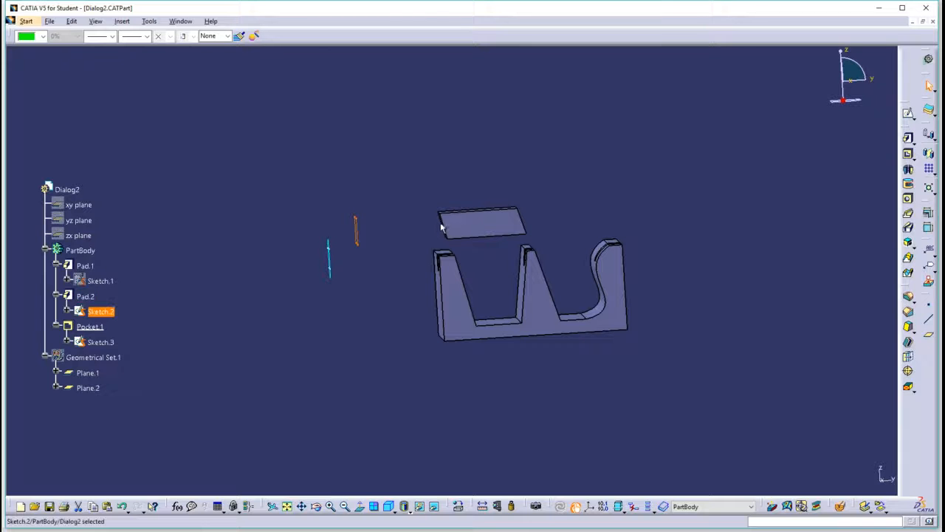
pyautogui.moveTo(503, 264); pyautogui.dragTo(477, 277, button='middle')
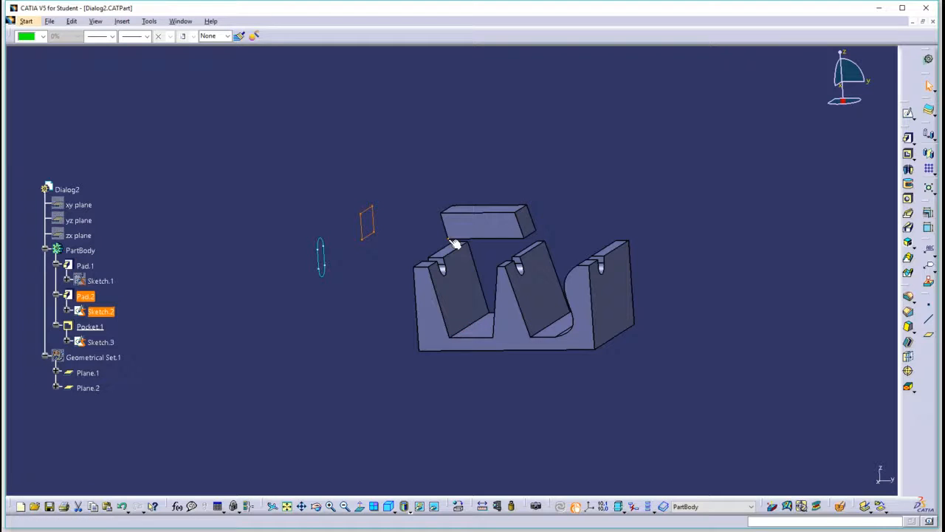
pyautogui.moveTo(374, 264); pyautogui.dragTo(447, 271, button='middle')
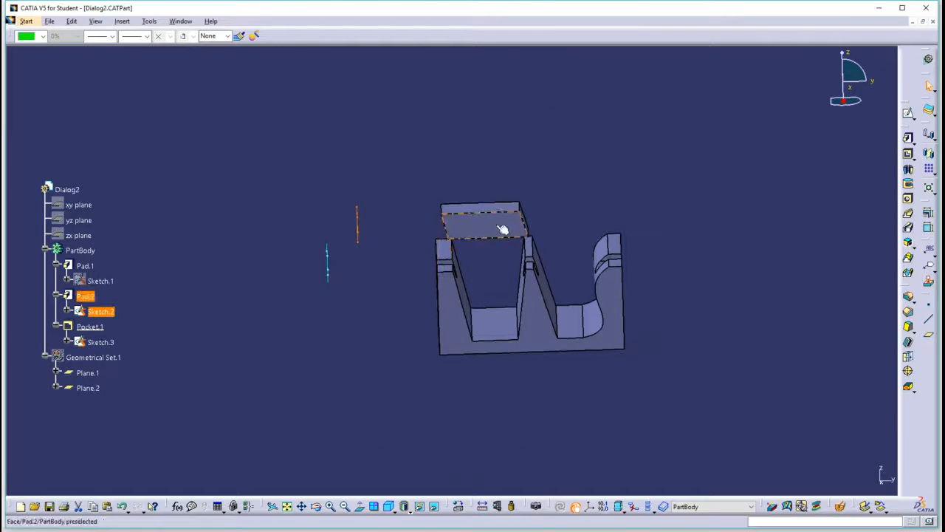
# - Try to change Pad.2's second limit to Up to surface, using the curved face of the block as the limit
pyautogui.click(468, 221)
pyautogui.doubleClick(468, 222)
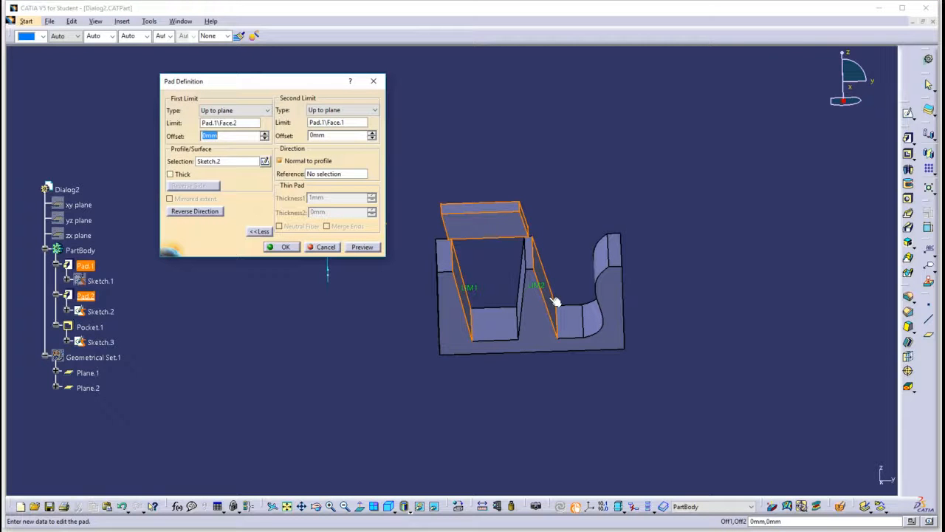
pyautogui.click(348, 111)
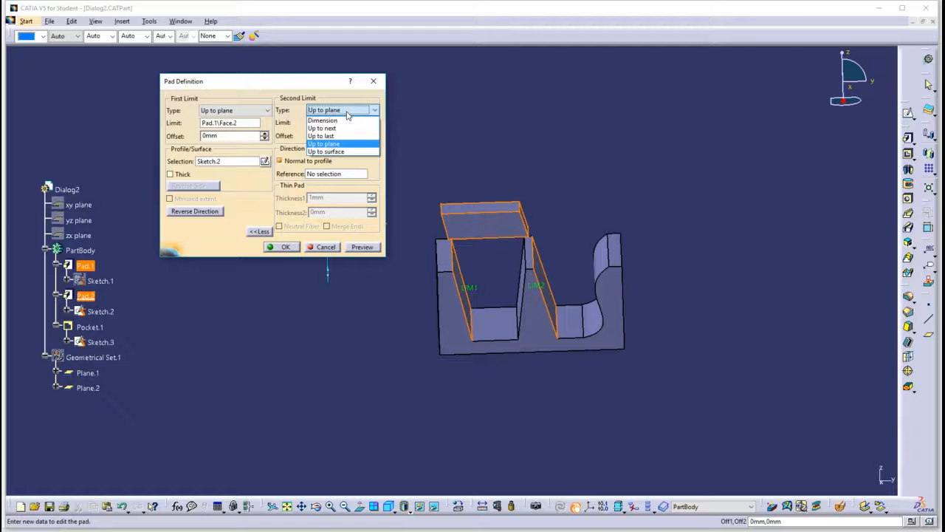
pyautogui.click(326, 152)
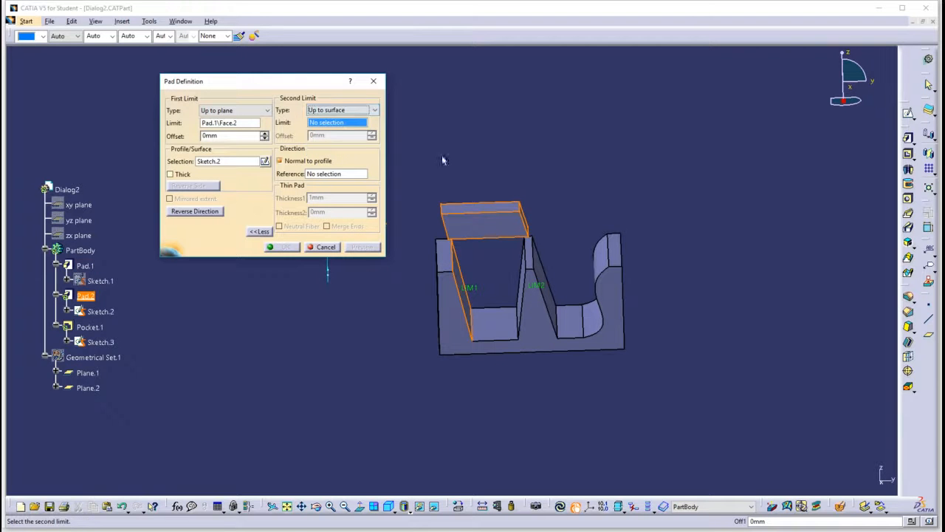
pyautogui.click(607, 260)
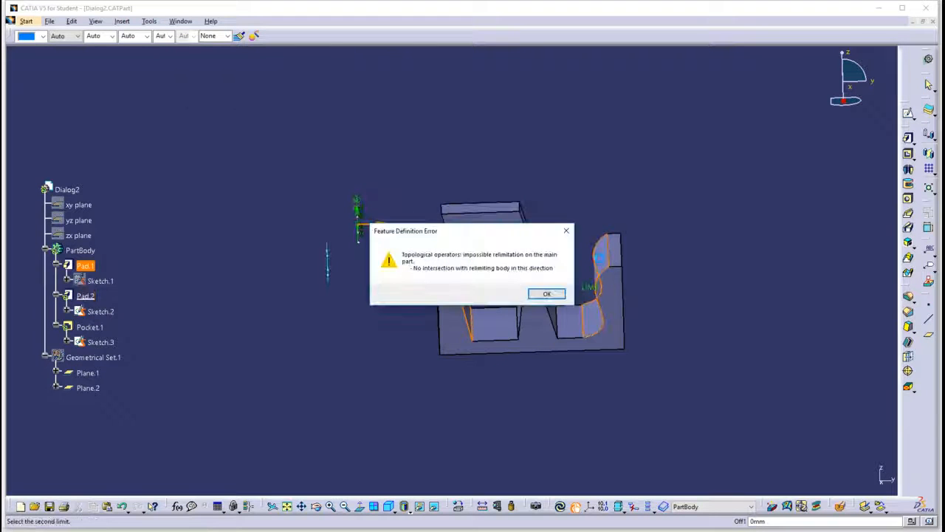
pyautogui.click(546, 293)
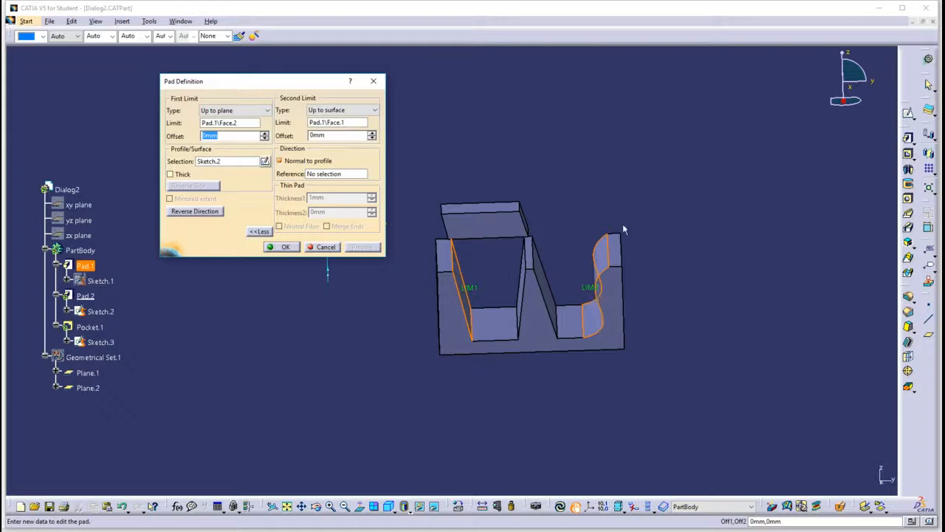
pyautogui.moveTo(567, 241); pyautogui.dragTo(523, 226, button='middle')
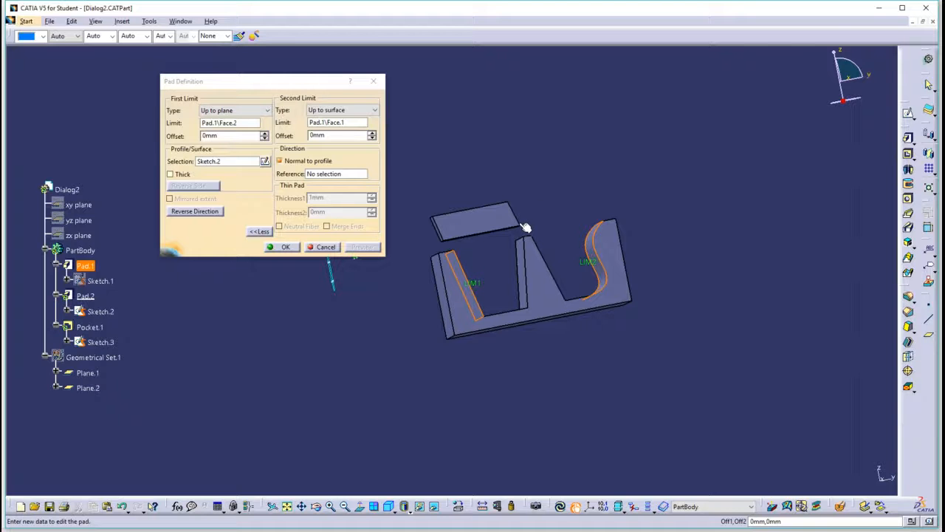
# - Set Pad.2's second limit to Up to plane at the middle rib's sloped face, preview it, accept the pad and update the part
pyautogui.click(352, 111)
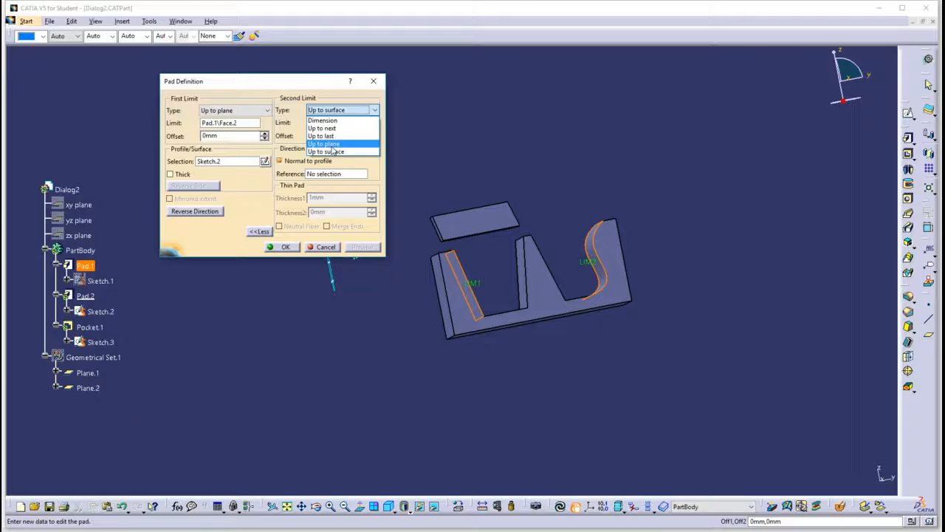
pyautogui.click(328, 143)
pyautogui.moveTo(547, 160); pyautogui.dragTo(513, 225, button='middle')
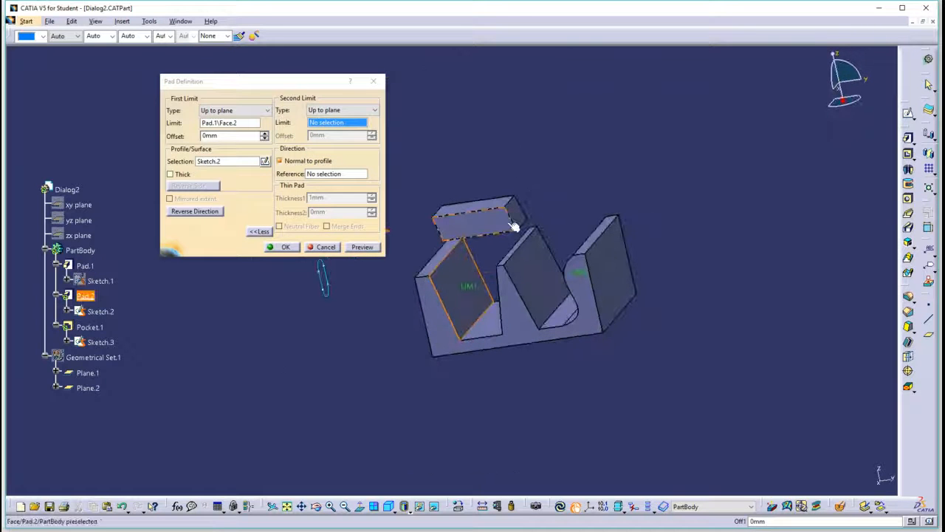
pyautogui.click(544, 263)
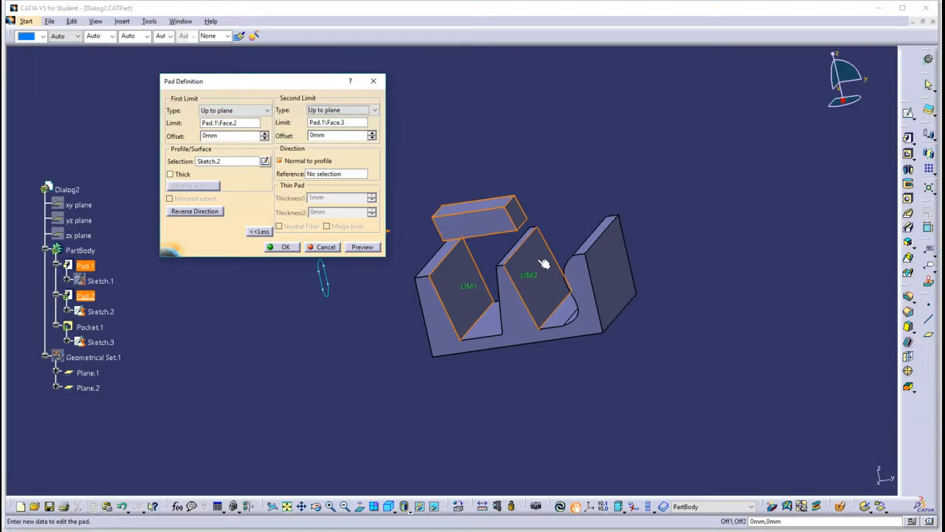
pyautogui.click(364, 248)
pyautogui.click(285, 246)
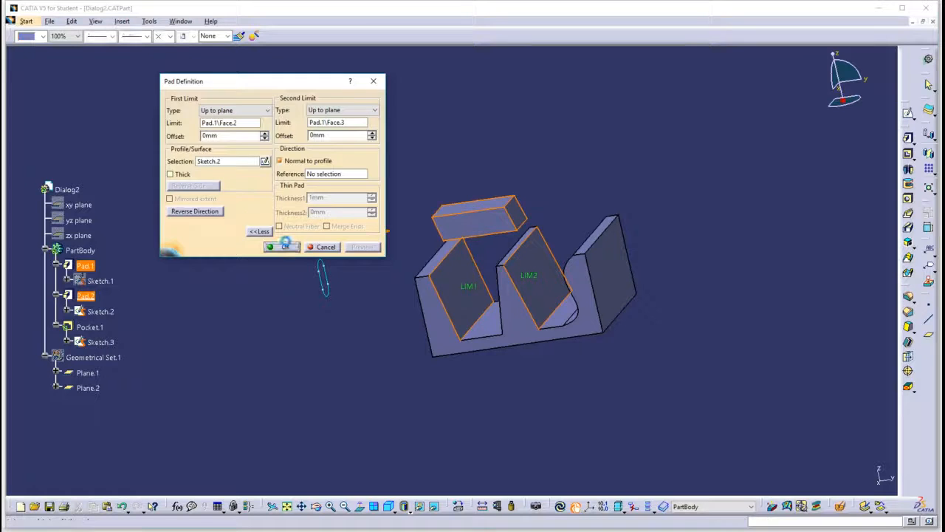
pyautogui.click(562, 508)
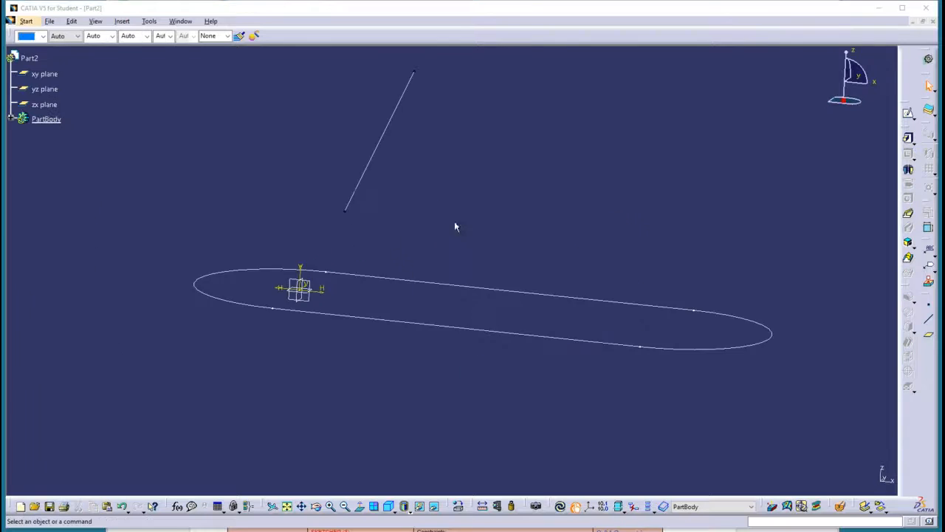
# - Start a pad from the elongated slot sketch in Part2, with a 20 mm Dimension first limit and the extended options shown
pyautogui.moveTo(466, 226); pyautogui.dragTo(457, 286, button='middle')
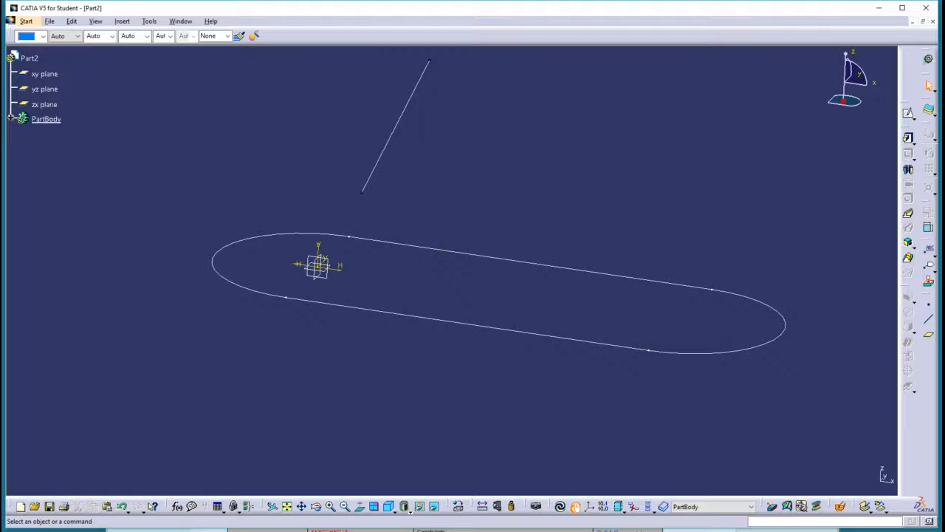
pyautogui.click(11, 118)
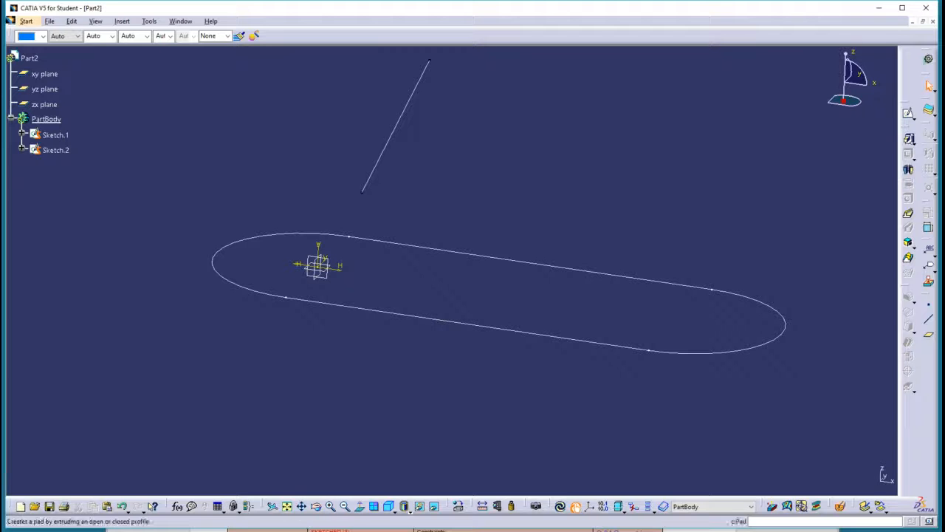
pyautogui.click(909, 140)
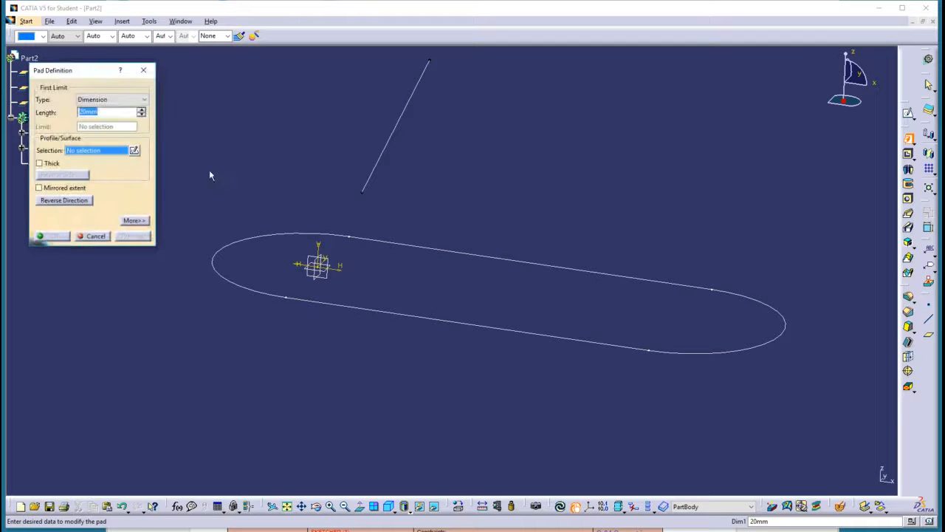
pyautogui.click(134, 221)
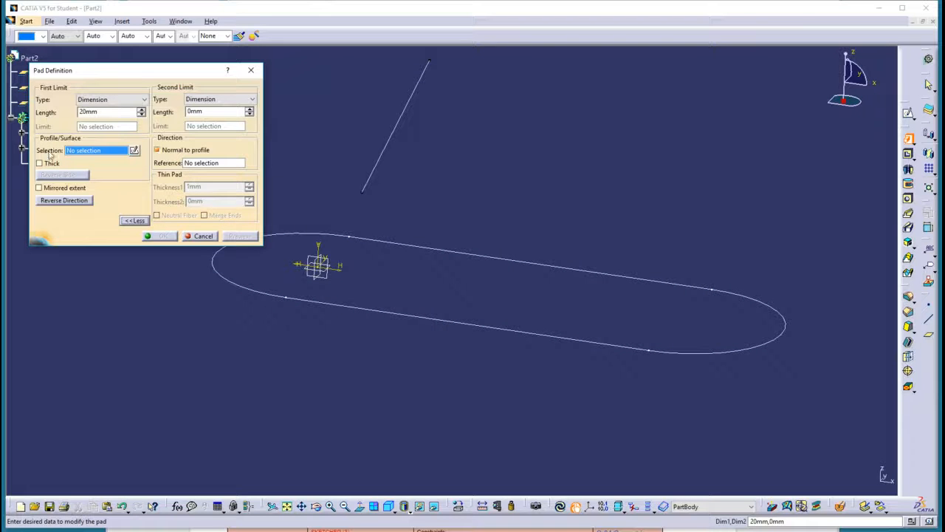
pyautogui.click(337, 236)
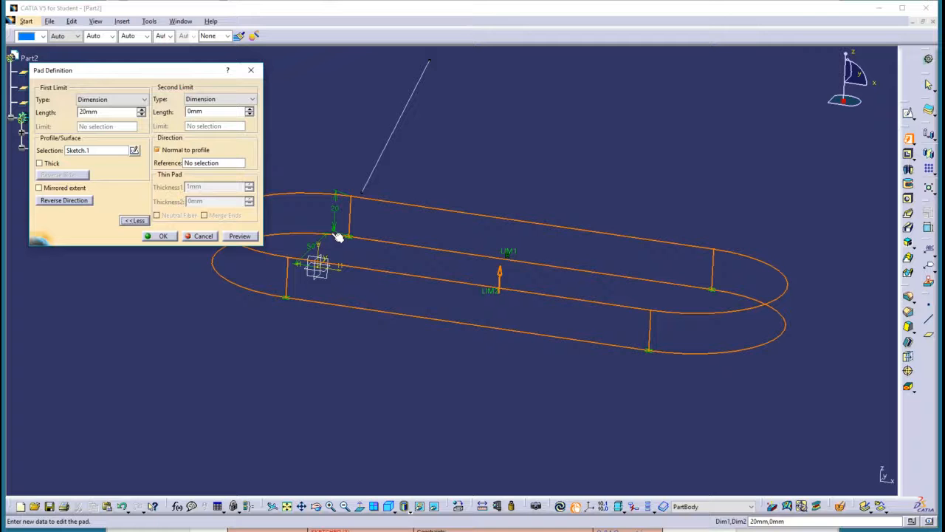
pyautogui.moveTo(449, 354); pyautogui.dragTo(483, 374, button='middle')
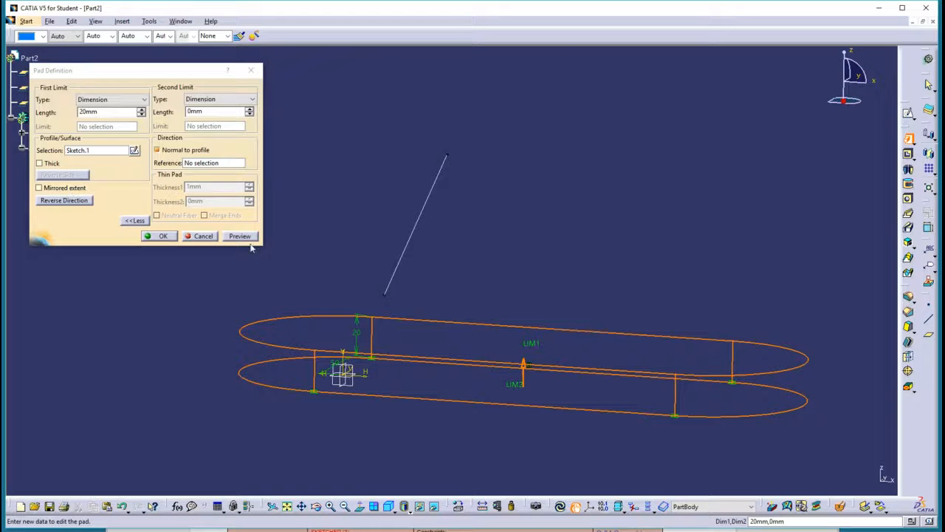
# - Stretch the pad's second limit to 35 mm below the sketch plane
pyautogui.moveTo(452, 289); pyautogui.dragTo(483, 306, button='middle')
pyautogui.moveTo(515, 379); pyautogui.dragTo(508, 429)
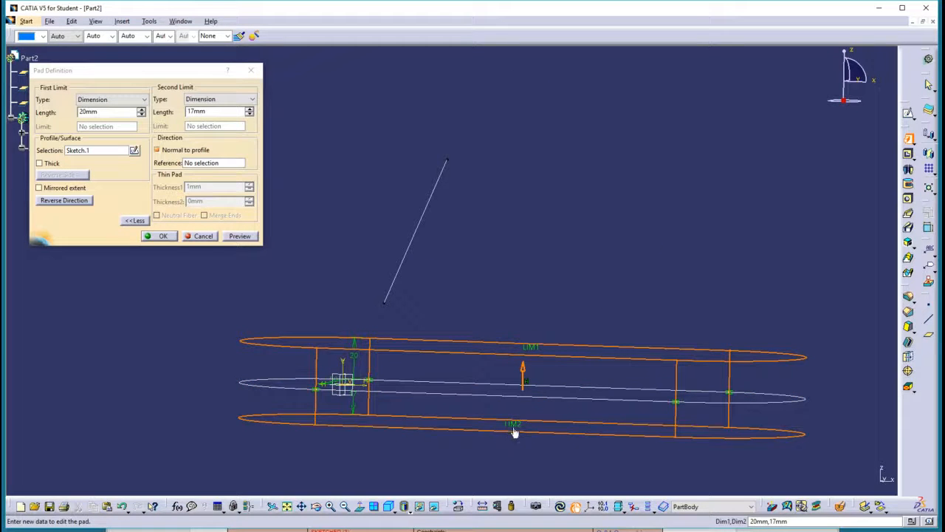
pyautogui.moveTo(517, 431); pyautogui.dragTo(514, 474)
pyautogui.moveTo(559, 270); pyautogui.dragTo(572, 212, button='middle')
pyautogui.moveTo(574, 208); pyautogui.dragTo(451, 160, button='middle')
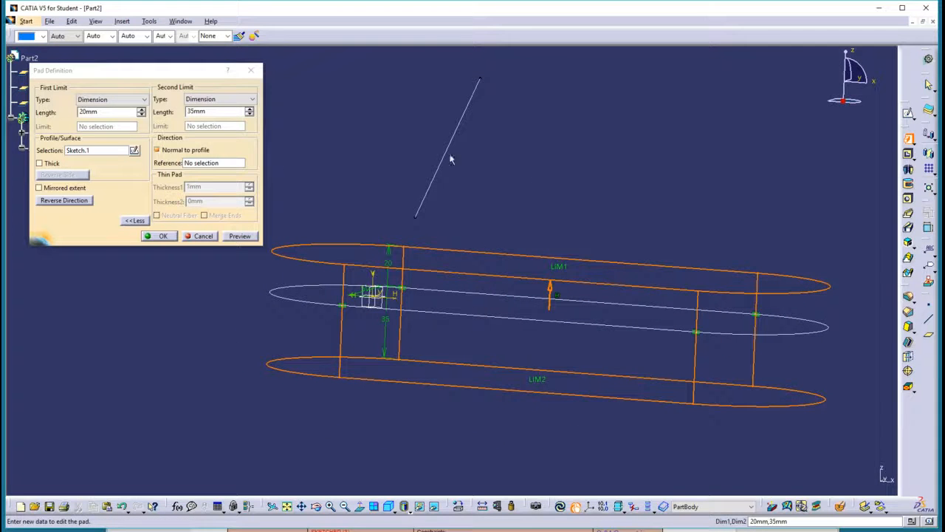
# - Turn on mirrored extent for the pad, stretch its first limit to 24 mm, and preview the symmetric solid
pyautogui.click(72, 190)
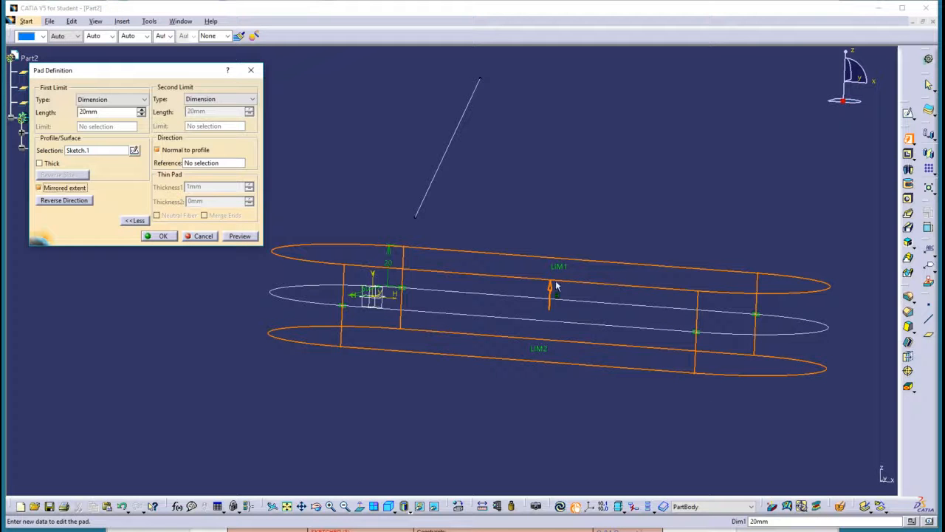
pyautogui.moveTo(560, 274); pyautogui.dragTo(589, 263)
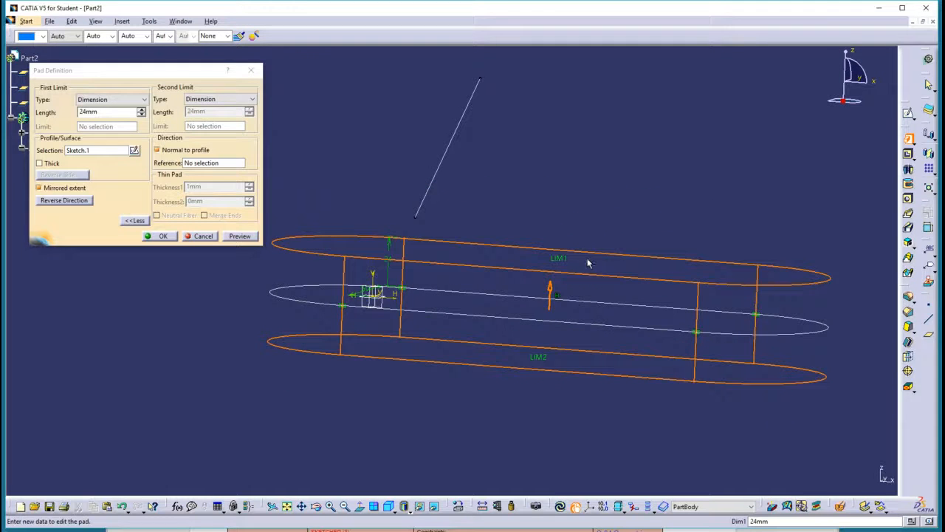
pyautogui.click(240, 237)
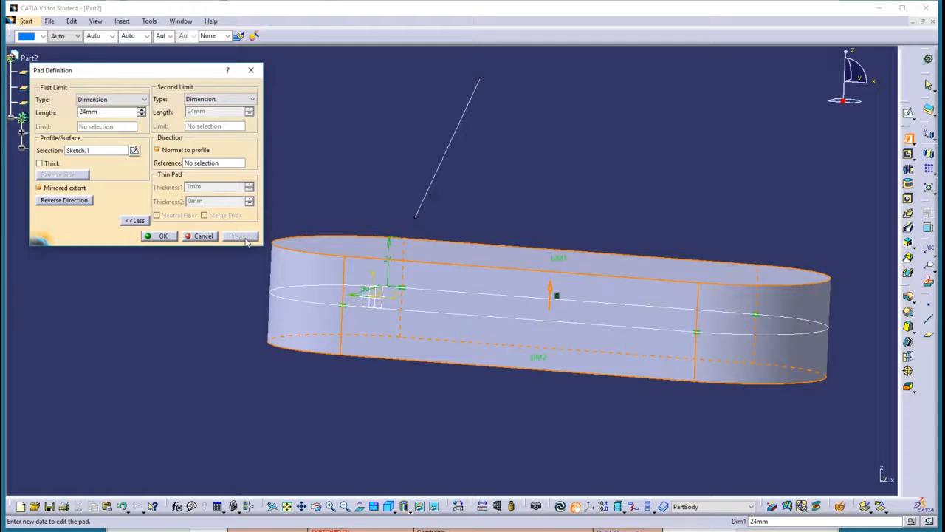
pyautogui.moveTo(344, 392); pyautogui.dragTo(411, 388, button='middle')
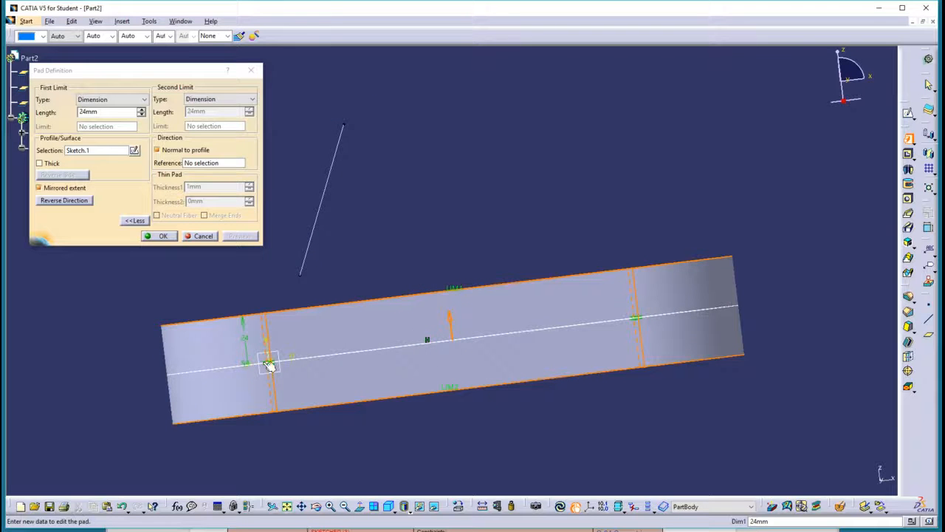
pyautogui.moveTo(352, 309); pyautogui.dragTo(428, 171, button='middle')
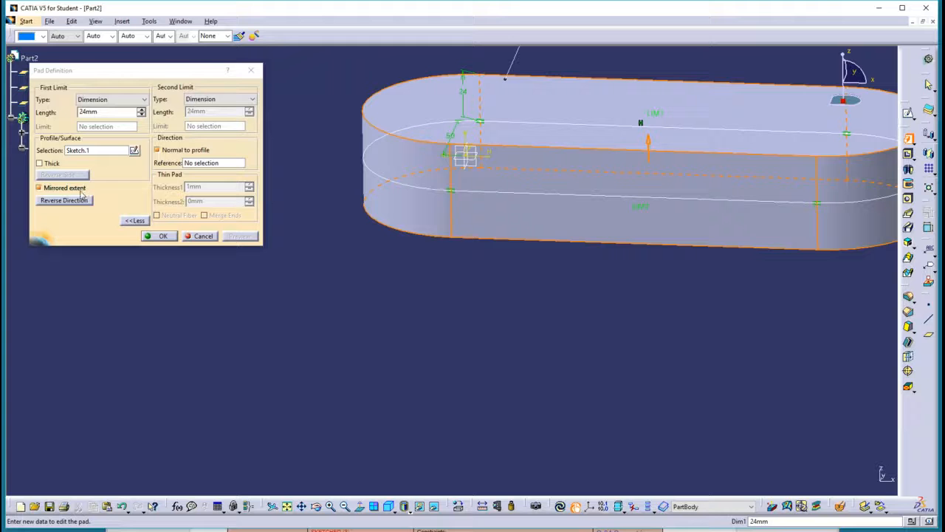
pyautogui.moveTo(486, 221); pyautogui.dragTo(396, 268, button='middle')
pyautogui.moveTo(601, 228); pyautogui.dragTo(574, 193, button='middle')
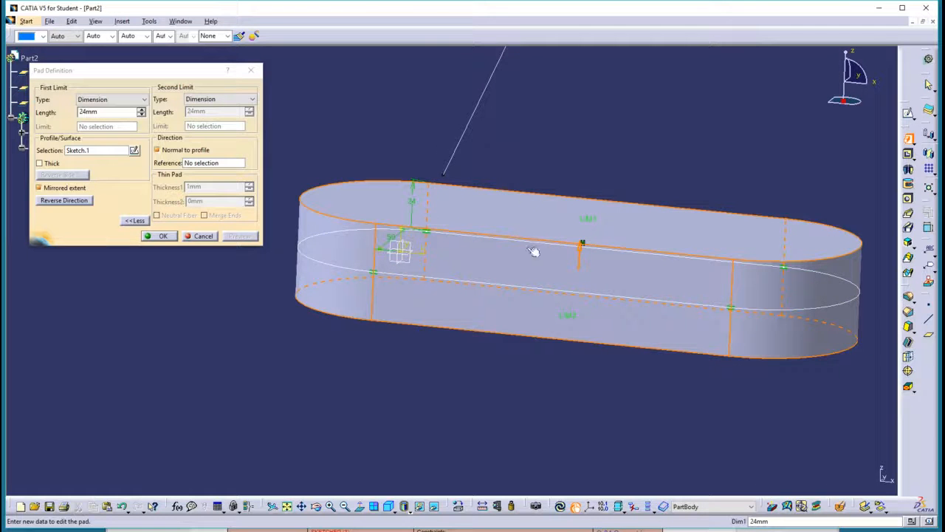
# - Switch off Normal to profile, use the inclined line of Sketch.2 as the pad's direction reference, and preview the slanted pad
pyautogui.moveTo(529, 263)
pyautogui.mouseDown(button='middle')
pyautogui.moveTo(480, 274)
pyautogui.moveTo(455, 304)
pyautogui.moveTo(537, 271)
pyautogui.mouseUp(button='middle')
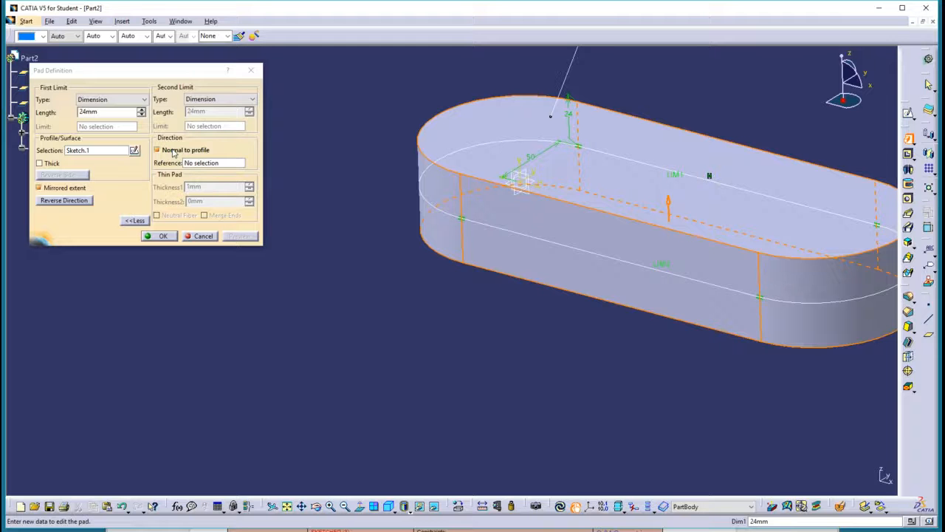
pyautogui.moveTo(502, 166); pyautogui.dragTo(403, 207, button='middle')
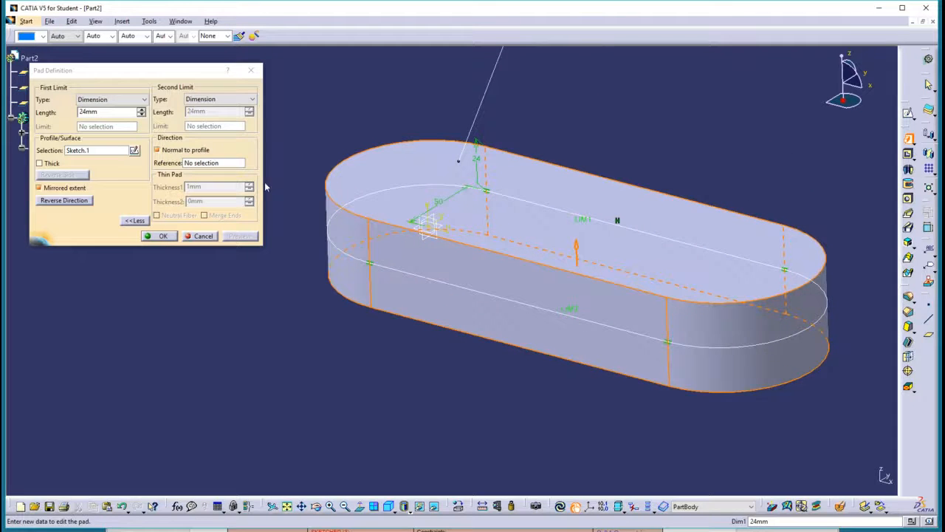
pyautogui.click(185, 152)
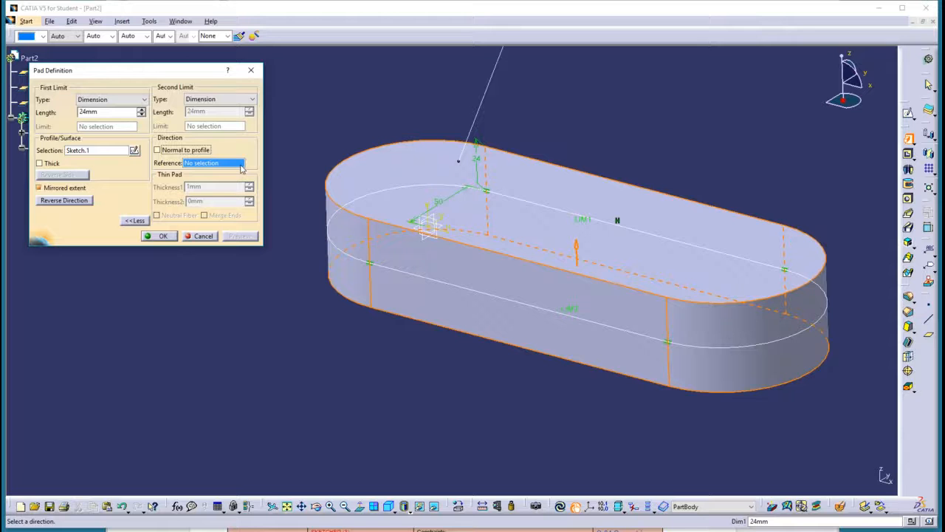
pyautogui.click(491, 90)
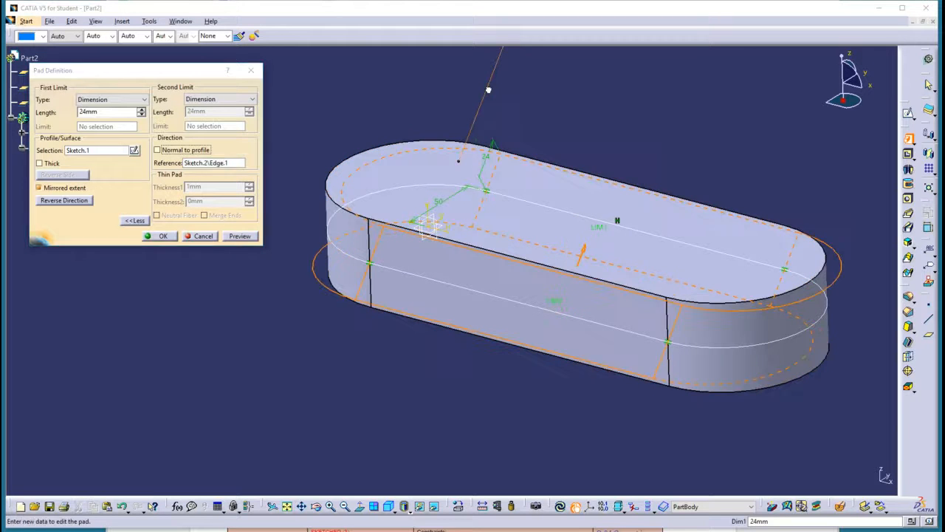
pyautogui.moveTo(469, 255); pyautogui.dragTo(386, 240, button='middle')
pyautogui.click(239, 236)
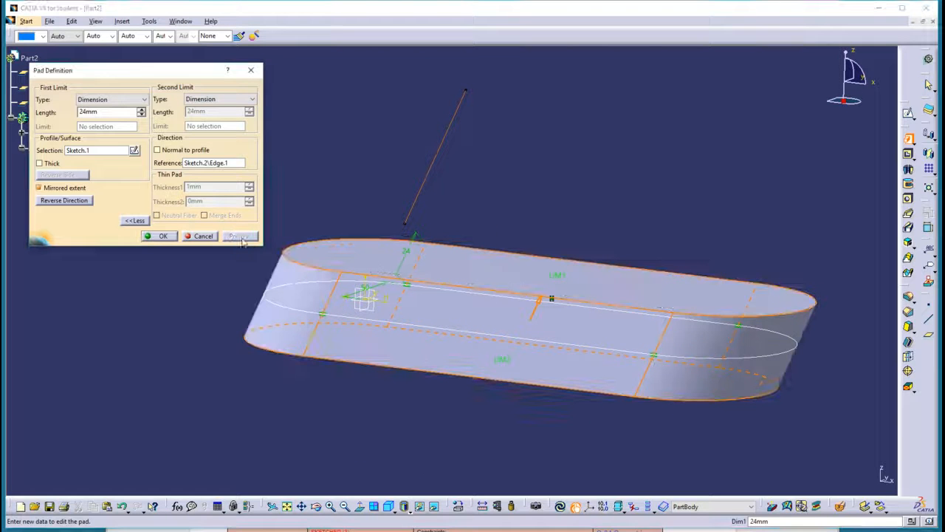
# - Stretch the slanted pad's mirrored length to 42 mm, preview it and create the pad
pyautogui.moveTo(574, 217); pyautogui.dragTo(591, 201, button='middle')
pyautogui.moveTo(508, 289); pyautogui.dragTo(529, 264)
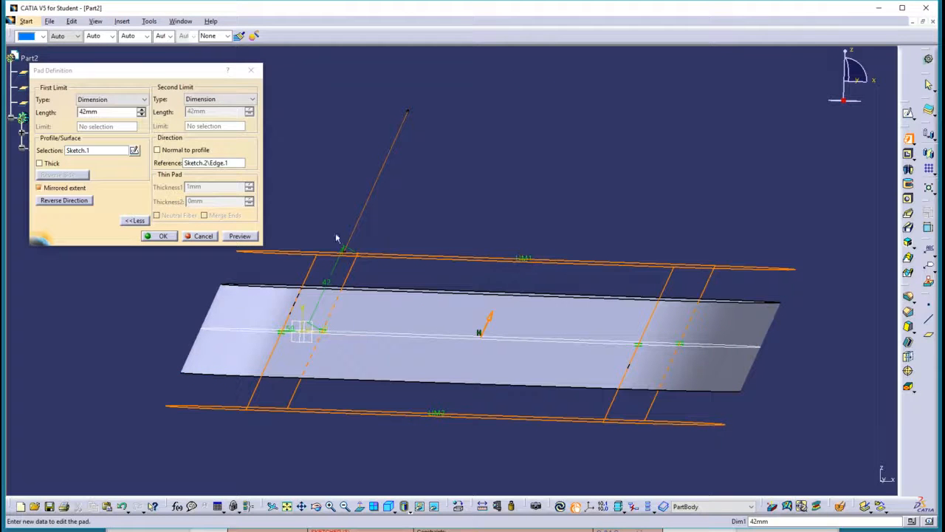
pyautogui.click(243, 236)
pyautogui.moveTo(522, 202); pyautogui.dragTo(461, 266, button='middle')
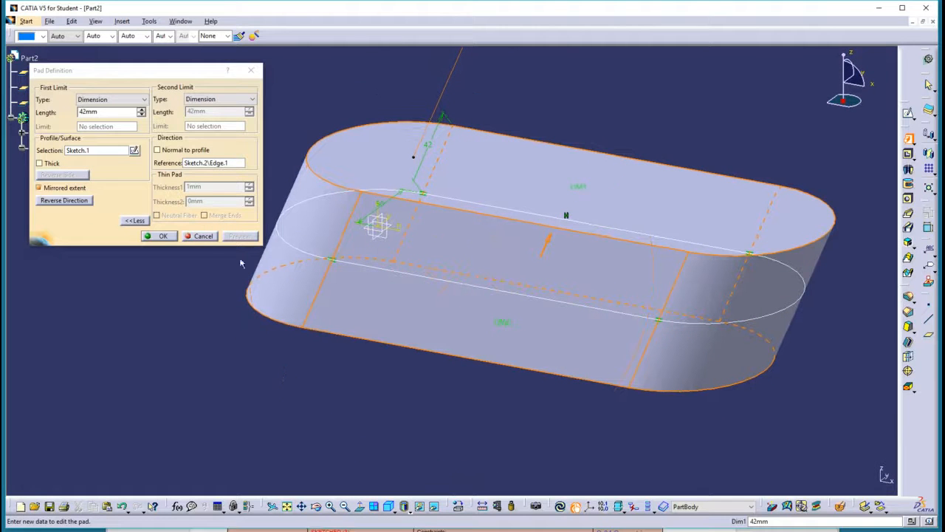
pyautogui.click(161, 237)
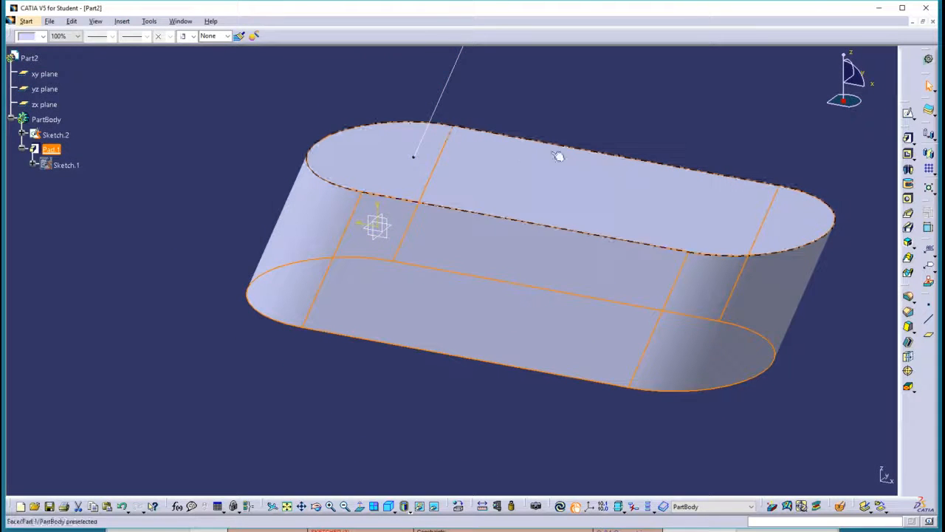
pyautogui.moveTo(576, 124); pyautogui.dragTo(520, 141, button='middle')
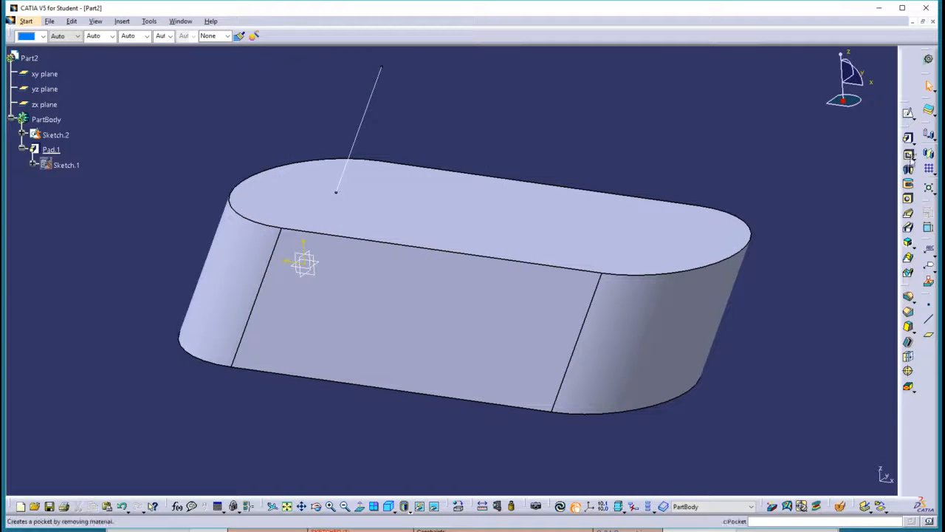
pyautogui.moveTo(418, 165); pyautogui.dragTo(519, 152, button='middle')
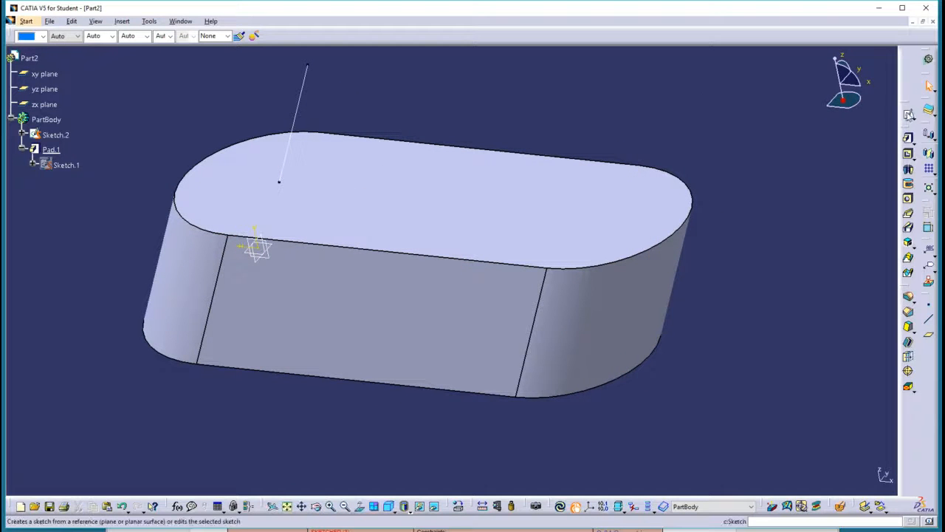
# - Sketch a horizontal rectangle inside the slanted pad's upper face and exit the sketch
pyautogui.click(459, 182)
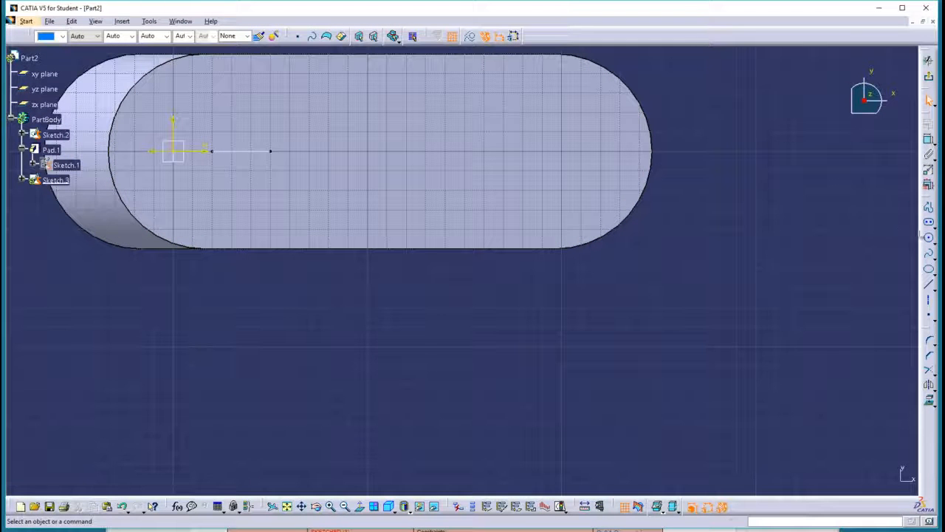
pyautogui.click(933, 229)
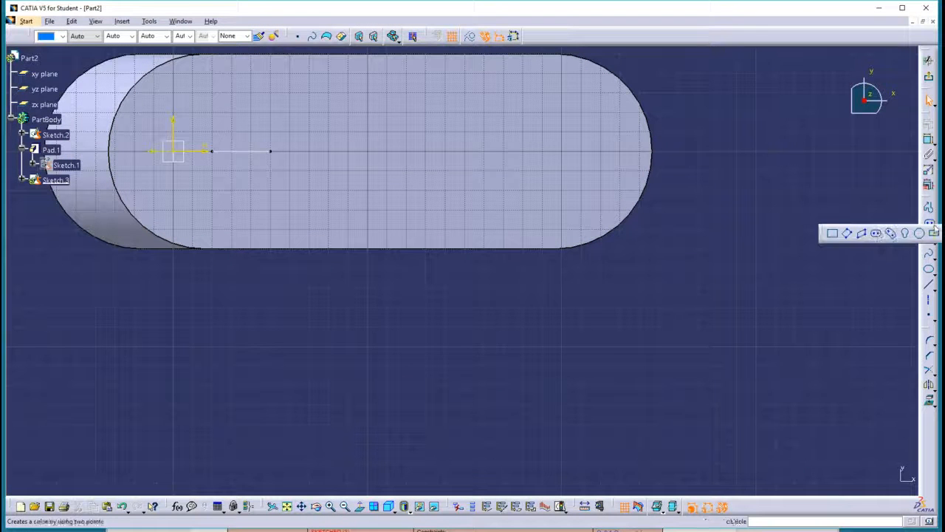
pyautogui.click(832, 233)
pyautogui.click(290, 112)
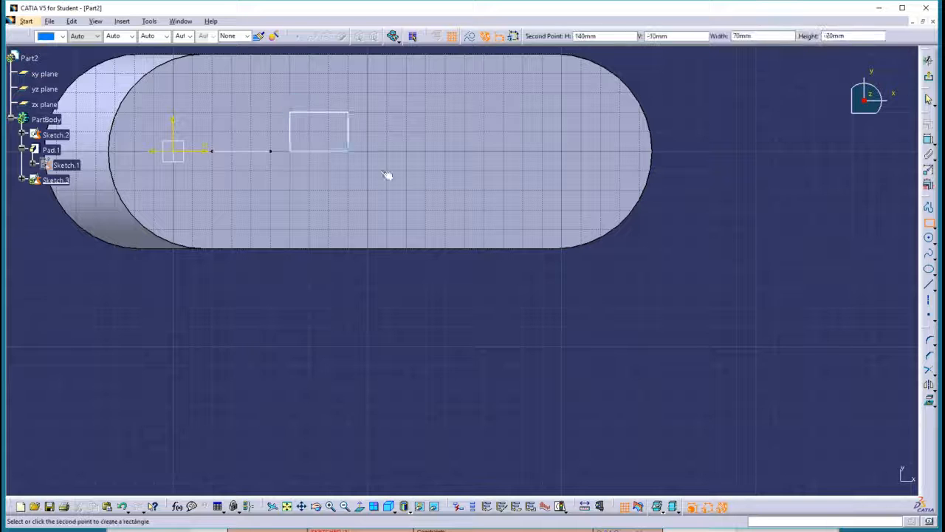
pyautogui.click(505, 190)
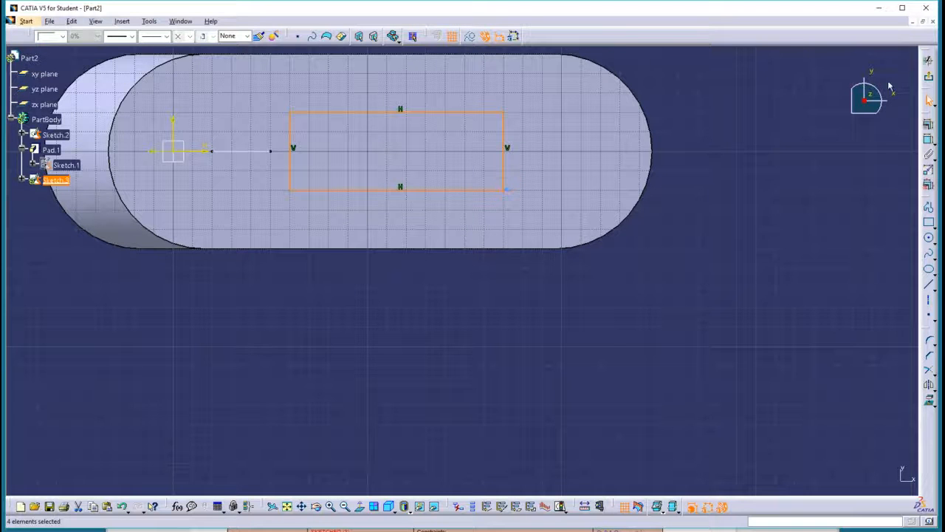
pyautogui.click(929, 59)
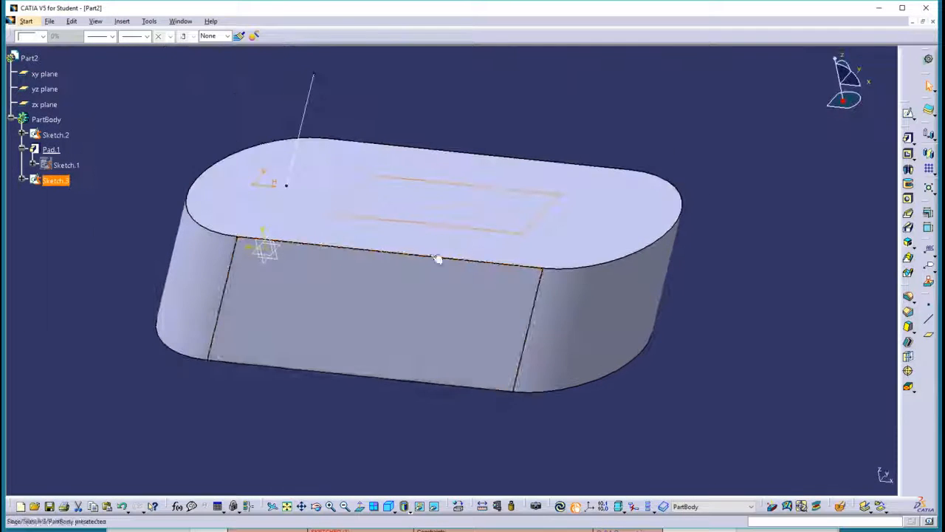
# - Start a 42 mm deep pocket from the rectangle, replace Normal to profile with the inclined Sketch.2 line as direction reference, and preview it
pyautogui.click(908, 153)
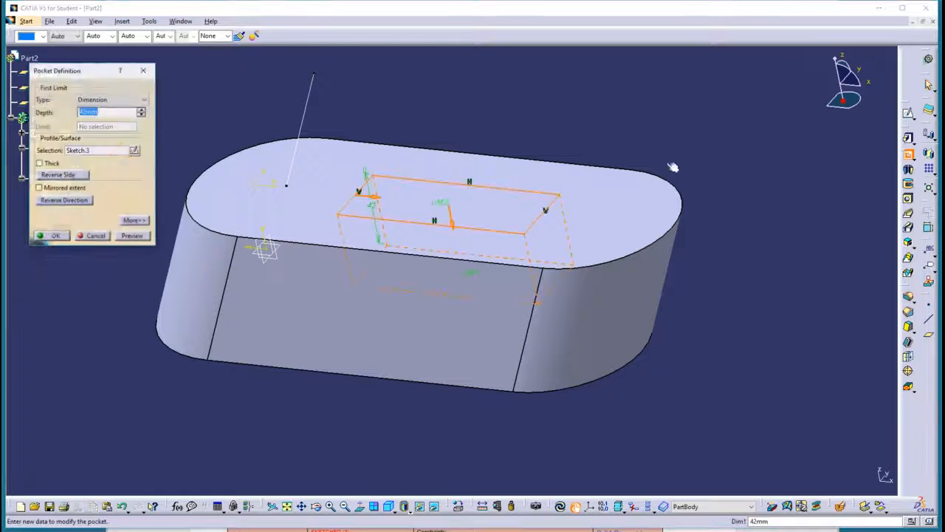
pyautogui.click(133, 221)
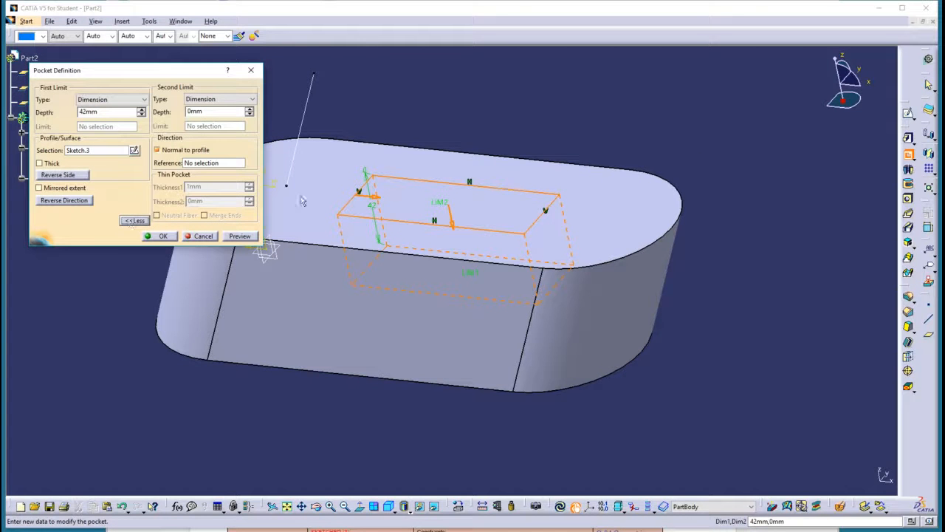
pyautogui.moveTo(396, 248); pyautogui.dragTo(480, 152, button='middle')
pyautogui.moveTo(607, 368); pyautogui.dragTo(680, 274, button='middle')
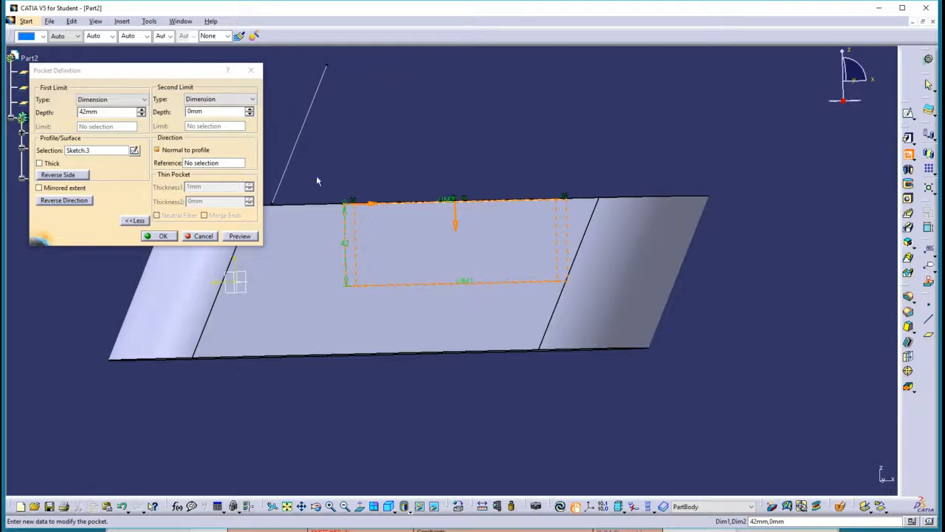
pyautogui.click(159, 152)
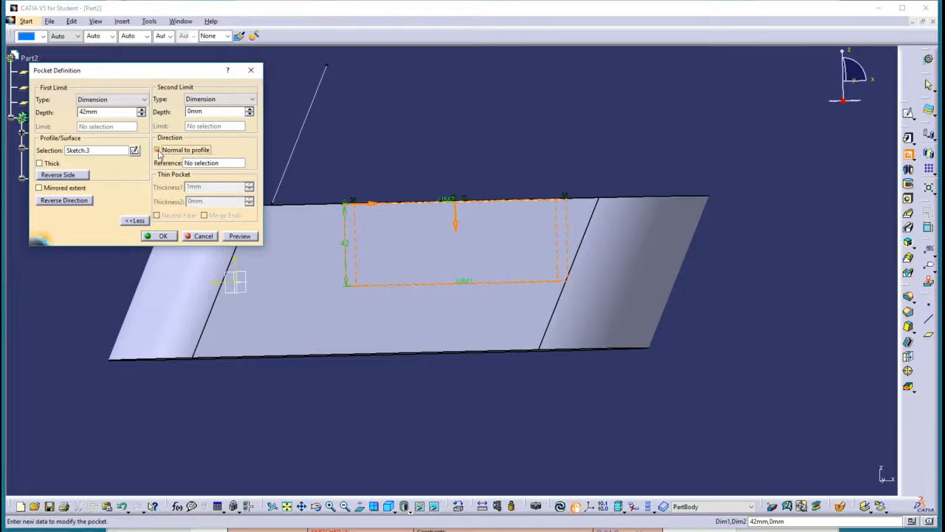
pyautogui.click(299, 135)
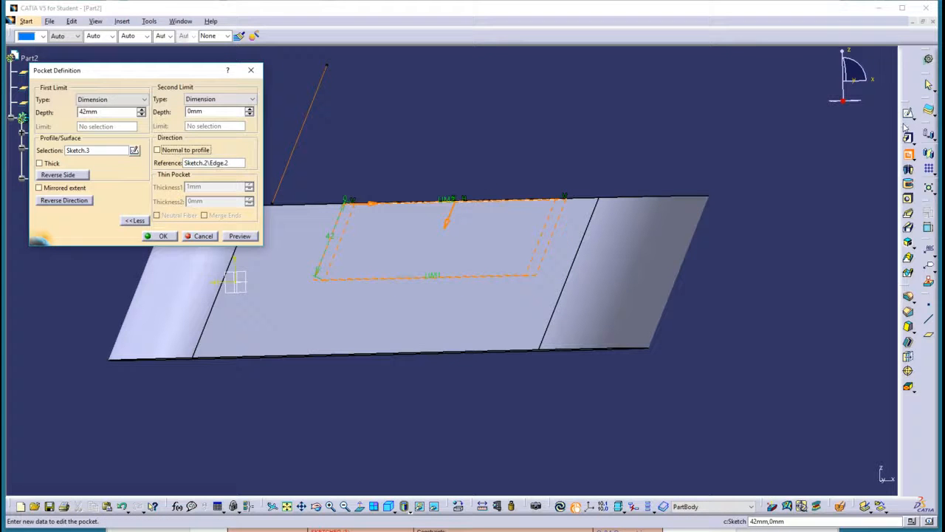
pyautogui.click(239, 236)
pyautogui.moveTo(454, 148); pyautogui.dragTo(506, 206, button='middle')
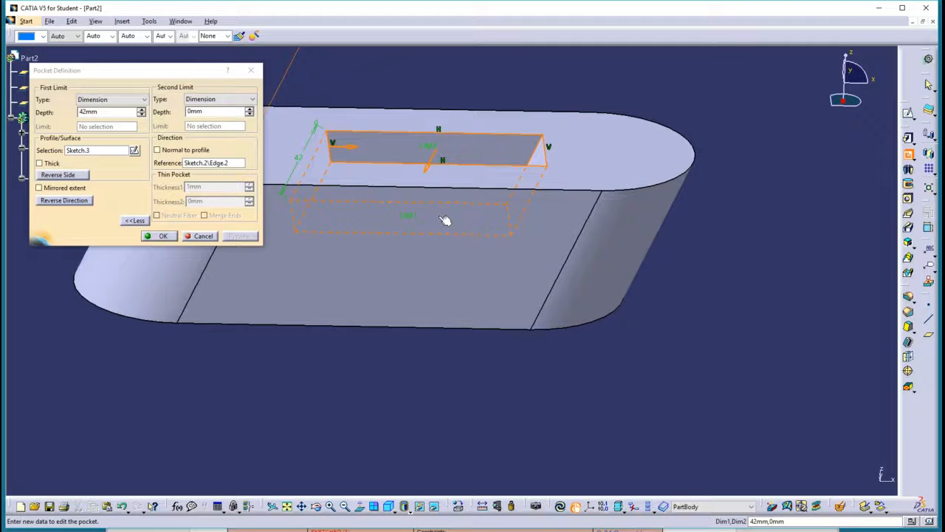
# - Extend the slanted pocket's second limit to 35 mm above the face, and switch on mirrored extent with a reduced depth
pyautogui.moveTo(433, 215); pyautogui.dragTo(571, 191, button='middle')
pyautogui.moveTo(527, 196); pyautogui.dragTo(535, 133)
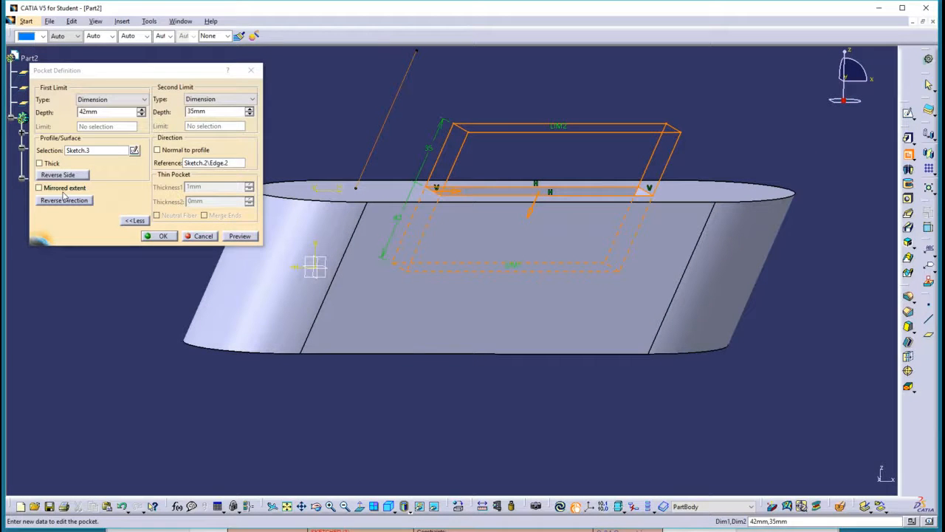
pyautogui.click(63, 189)
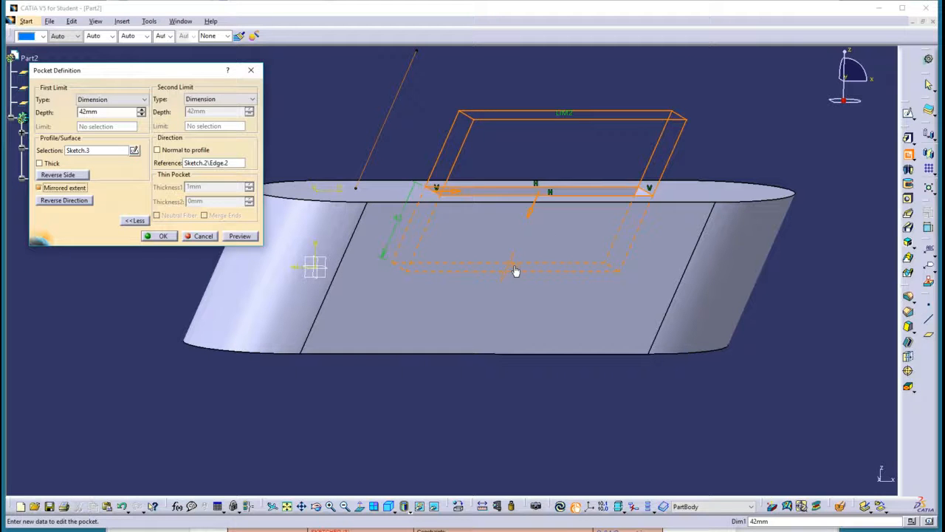
pyautogui.moveTo(517, 271); pyautogui.dragTo(524, 239)
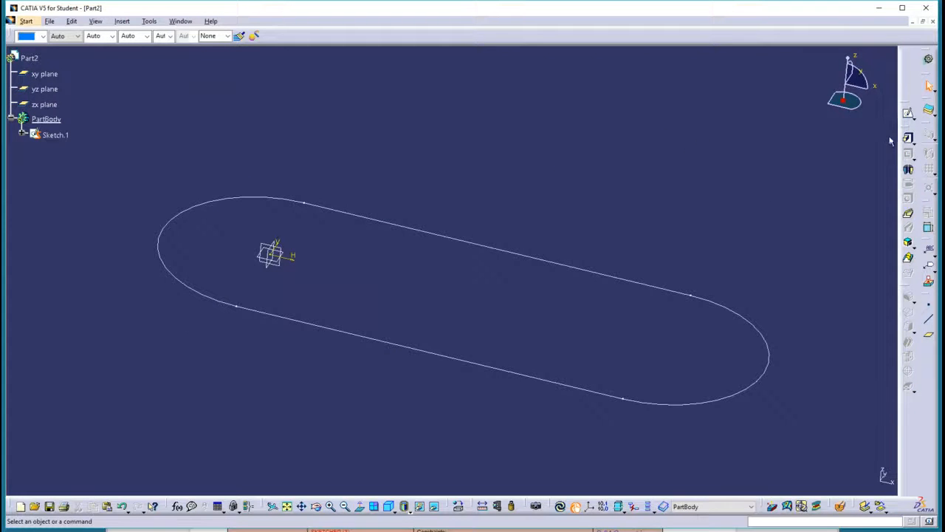
# - Set up a 27 mm pad from the elongated hole profile in Sketch.1 and show the extended pad options
pyautogui.click(909, 139)
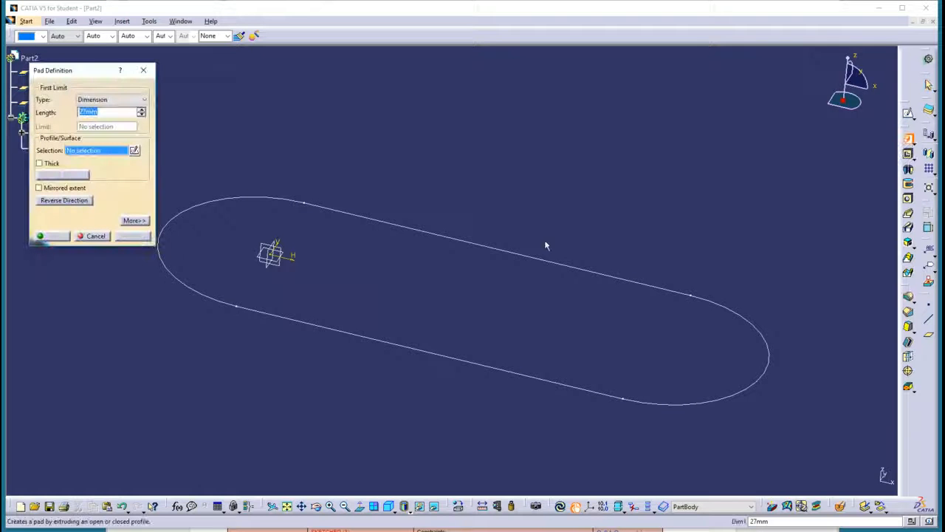
pyautogui.click(543, 262)
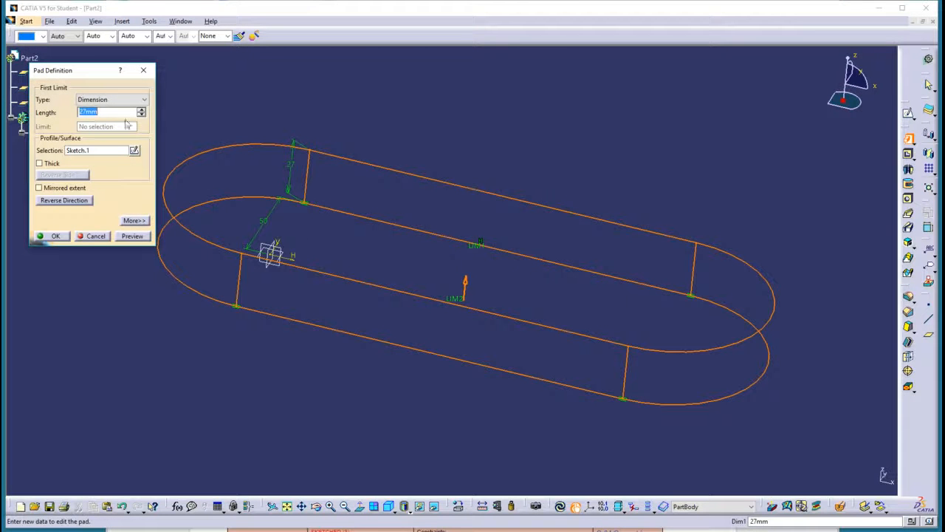
pyautogui.click(134, 220)
pyautogui.moveTo(353, 176); pyautogui.dragTo(512, 156, button='middle')
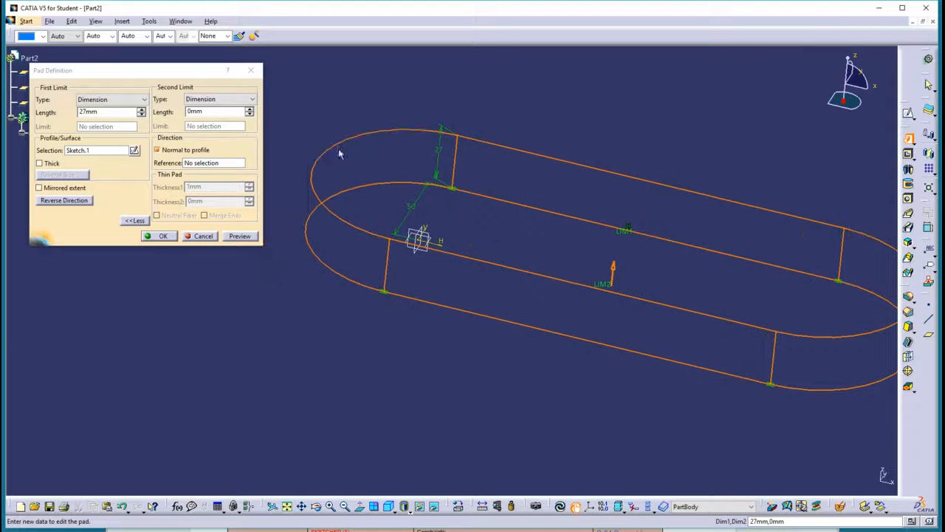
# - Turn on the pad's Thick option with the first thickness at 6 mm, and compare it with Thick switched off
pyautogui.click(40, 164)
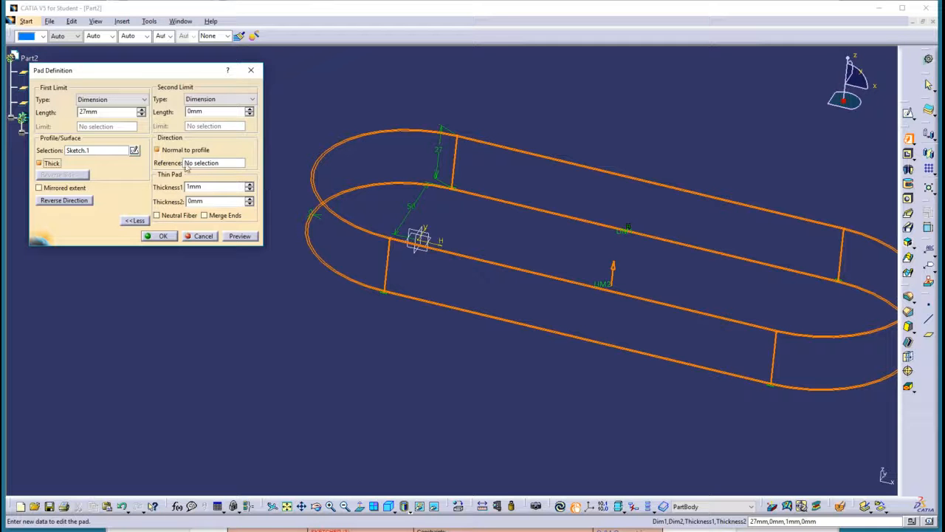
pyautogui.click(249, 184)
pyautogui.click(249, 184)
pyautogui.click(249, 185)
pyautogui.click(249, 185)
pyautogui.click(249, 185)
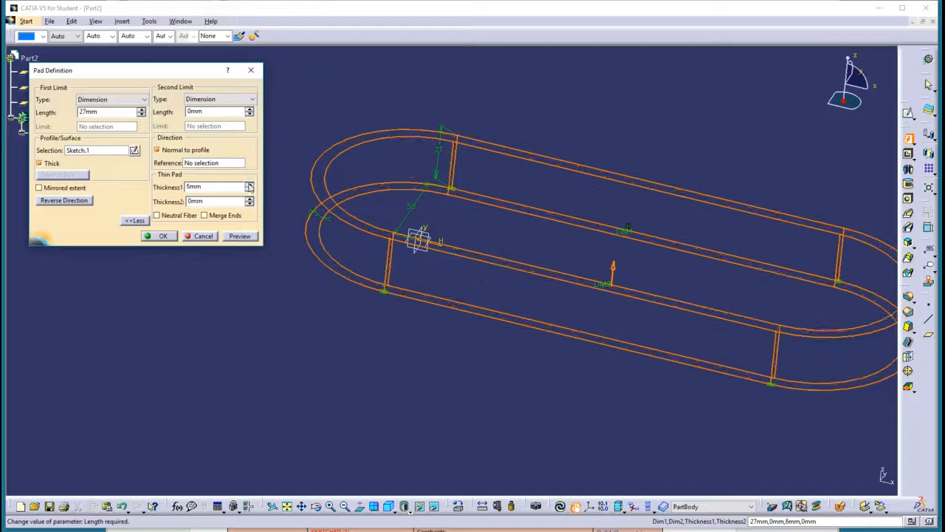
pyautogui.click(40, 163)
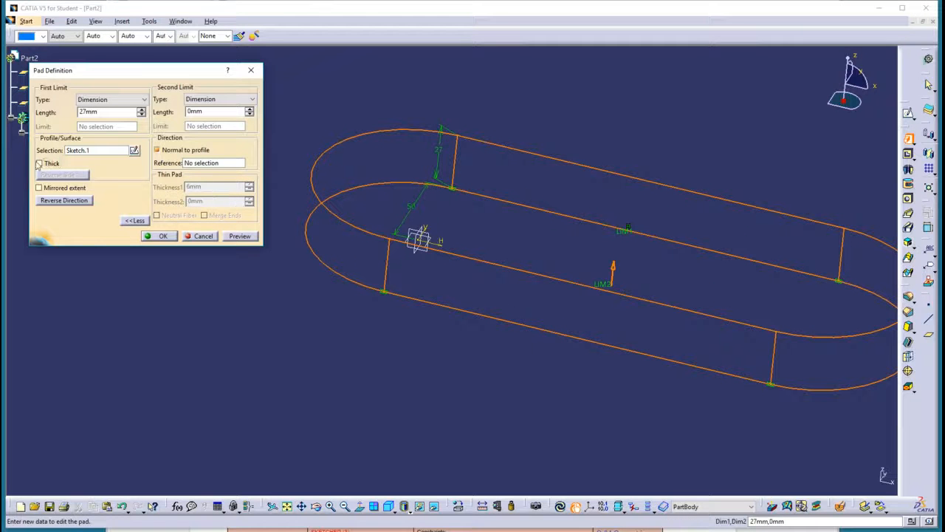
pyautogui.click(40, 164)
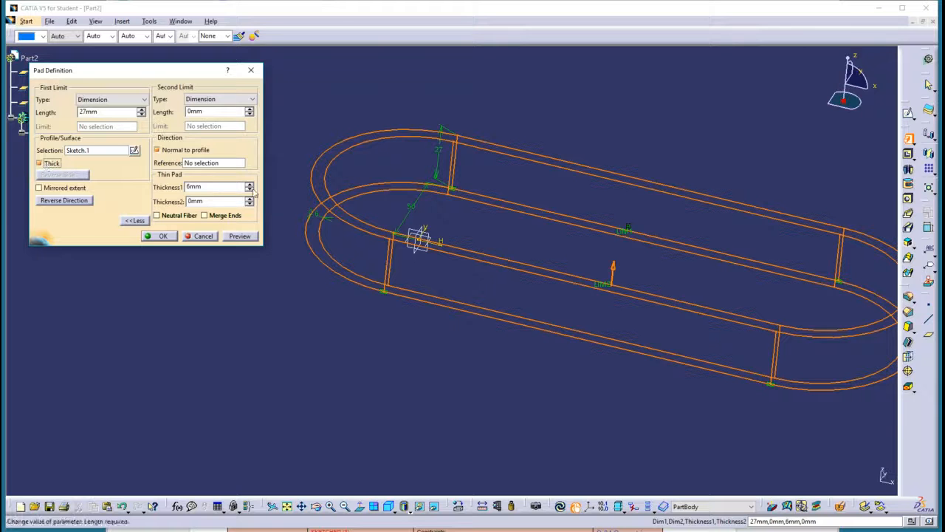
# - Increase the thin pad's first thickness to 9 mm and preview the hollow wall
pyautogui.click(249, 185)
pyautogui.click(249, 185)
pyautogui.click(250, 185)
pyautogui.click(246, 237)
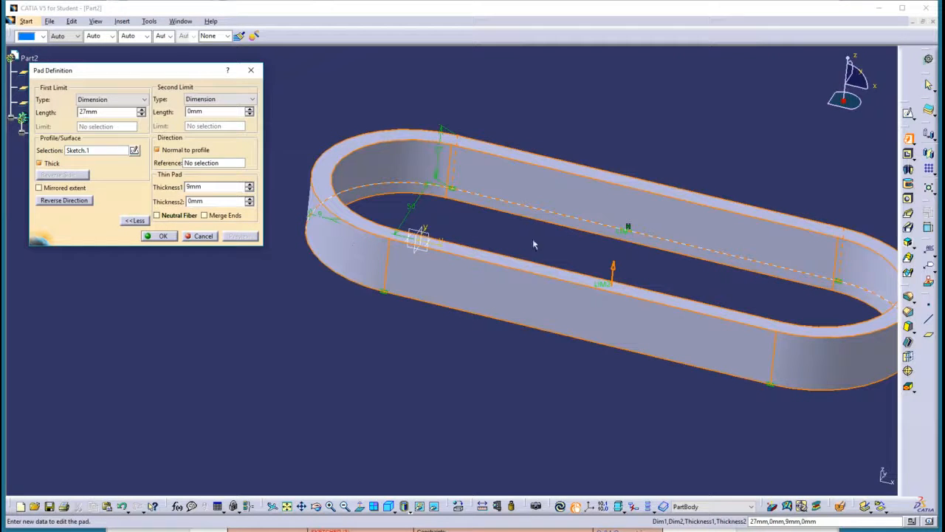
pyautogui.moveTo(472, 228); pyautogui.dragTo(423, 279, button='middle')
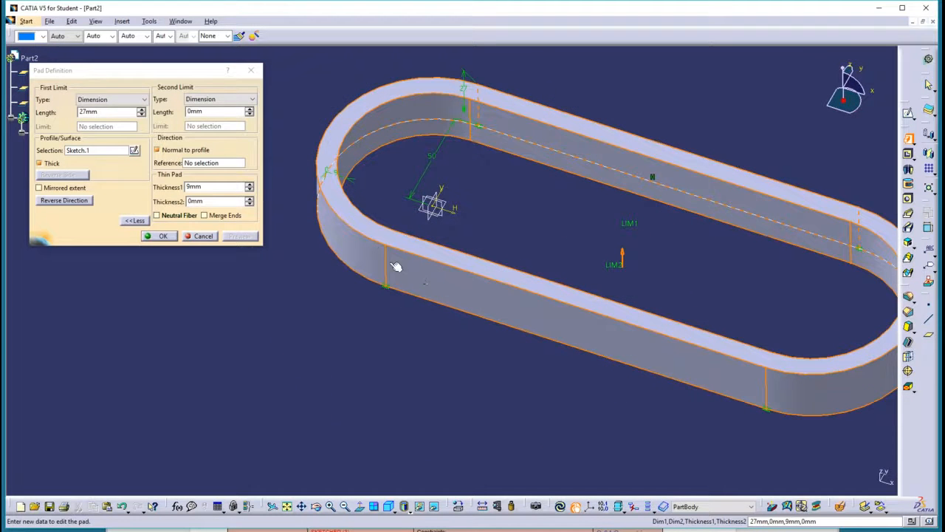
# - Set the thin pad's second thickness to 6 mm and create the pad
pyautogui.click(249, 199)
pyautogui.click(250, 200)
pyautogui.click(250, 199)
pyautogui.click(250, 199)
pyautogui.click(250, 200)
pyautogui.click(249, 199)
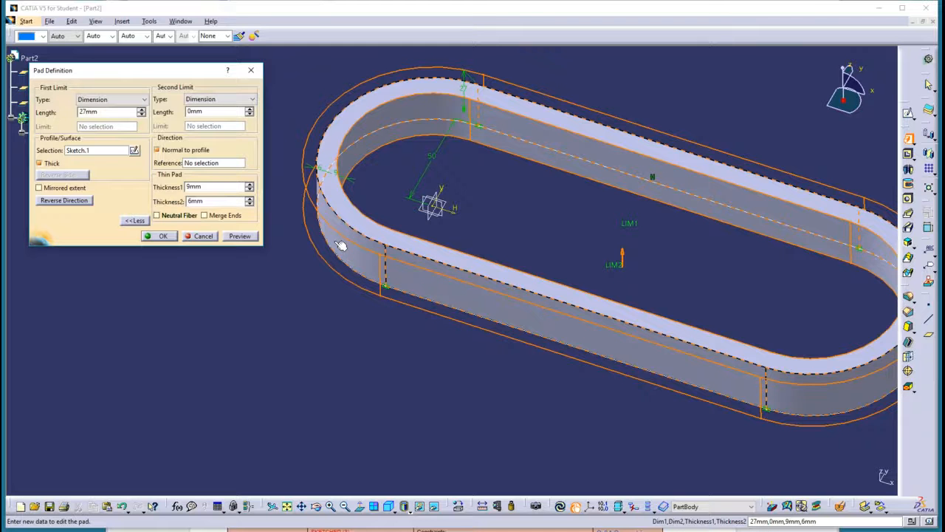
pyautogui.click(164, 236)
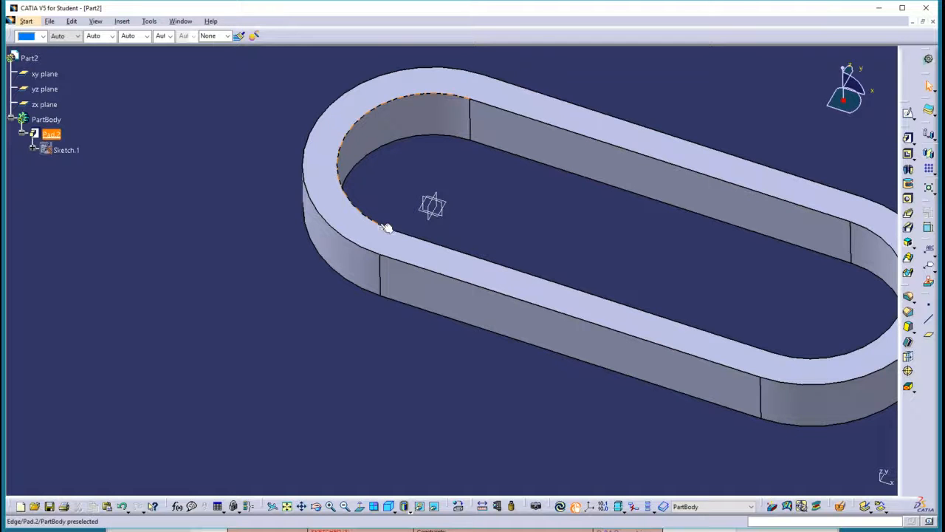
# - Edit the thin pad to switch off Thick, preview it, and confirm it as a solid pad
pyautogui.moveTo(380, 217); pyautogui.dragTo(452, 267, button='middle')
pyautogui.doubleClick(54, 136)
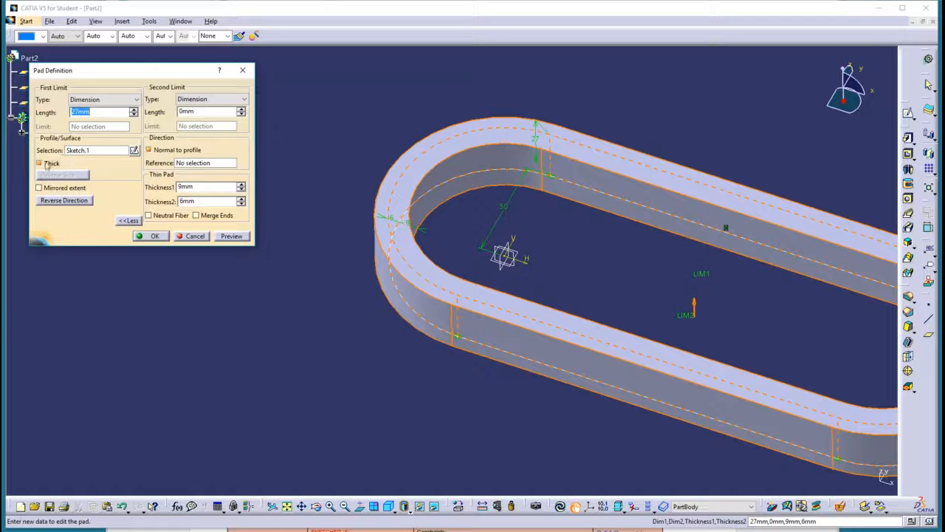
pyautogui.click(40, 163)
pyautogui.click(231, 236)
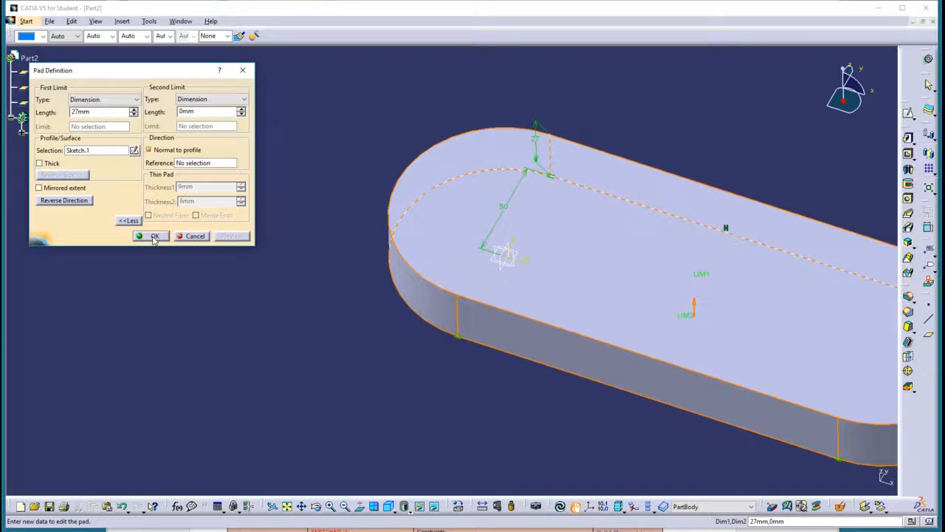
pyautogui.click(151, 236)
pyautogui.moveTo(521, 187); pyautogui.dragTo(333, 169, button='middle')
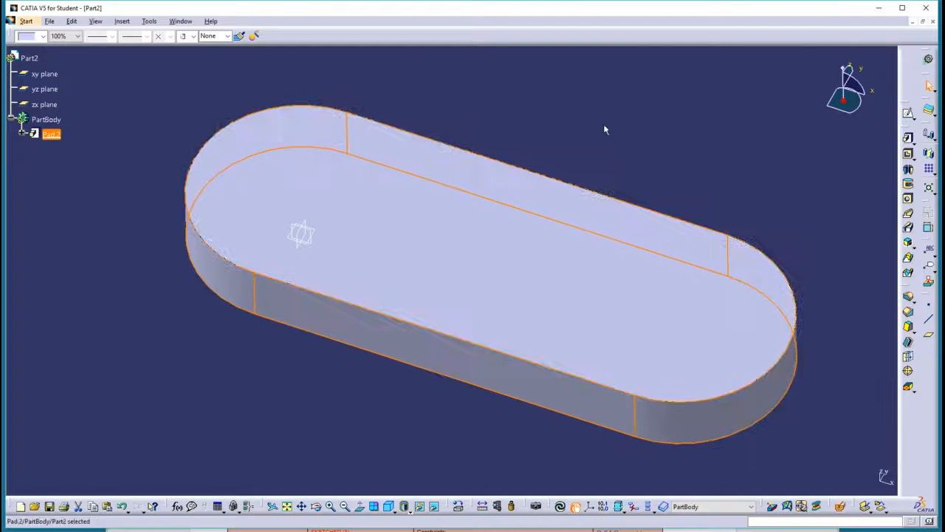
pyautogui.click(615, 124)
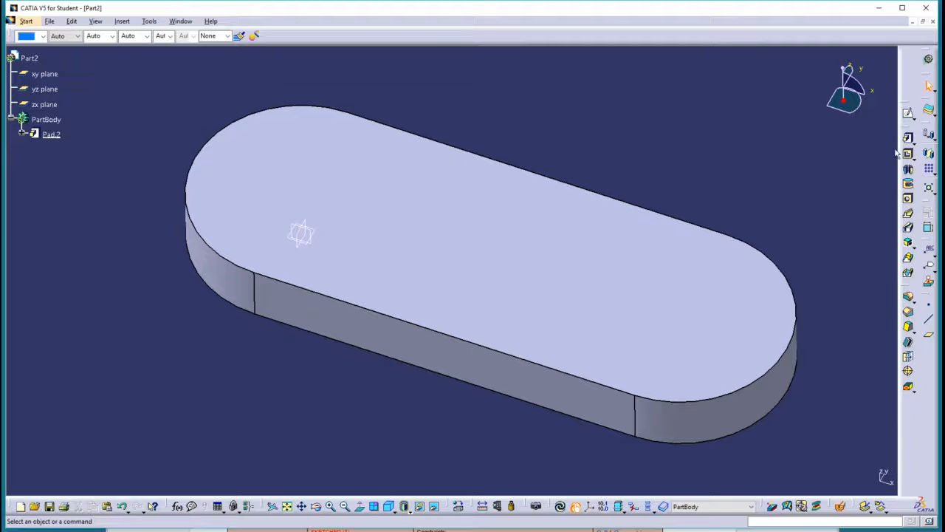
# - Sketch a horizontal rectangle in the middle of the solid pad's upper face and exit the sketch
pyautogui.click(486, 255)
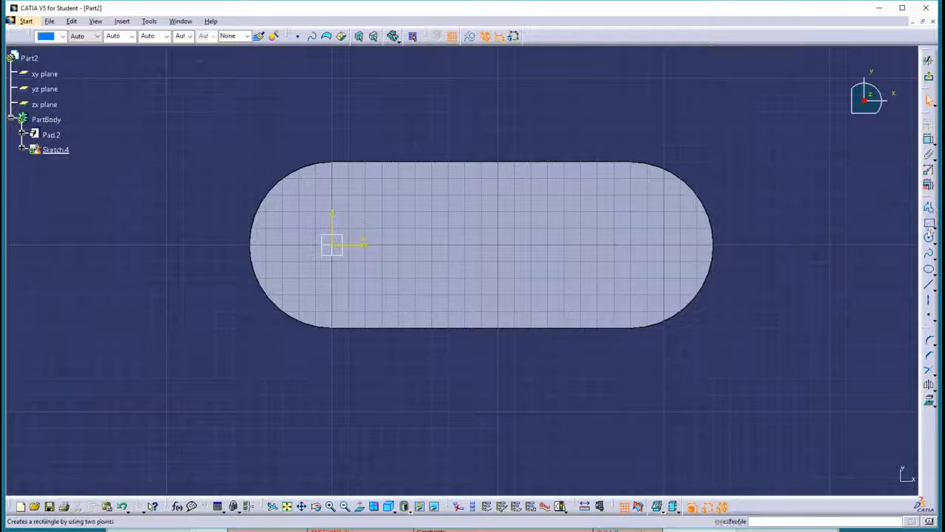
pyautogui.click(929, 223)
pyautogui.click(390, 206)
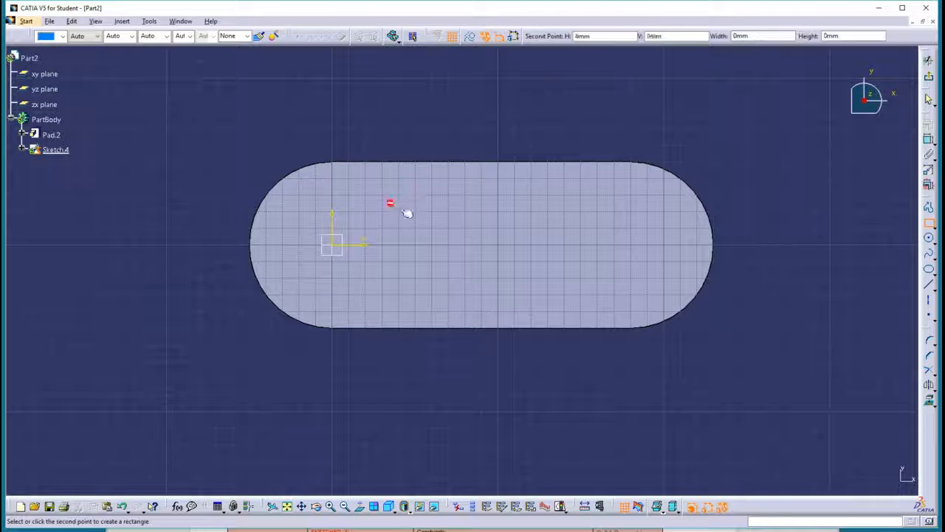
pyautogui.click(624, 278)
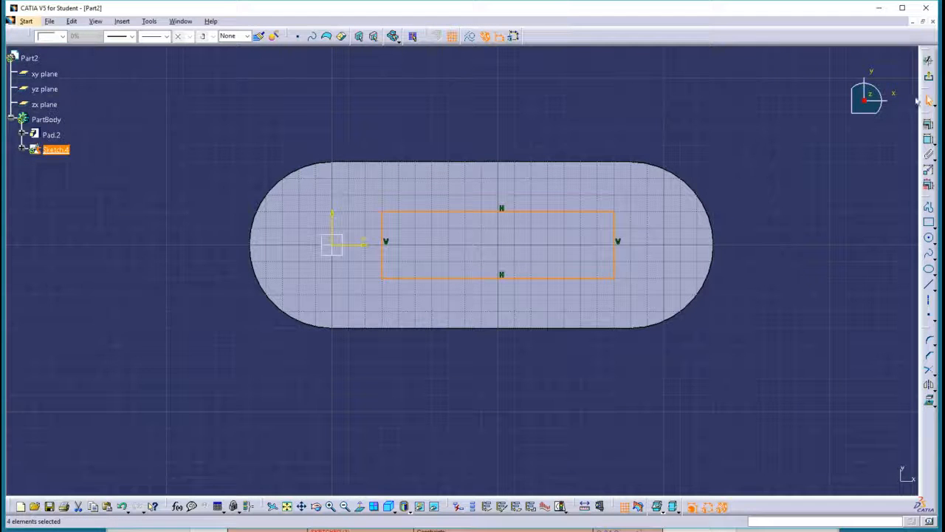
pyautogui.click(929, 76)
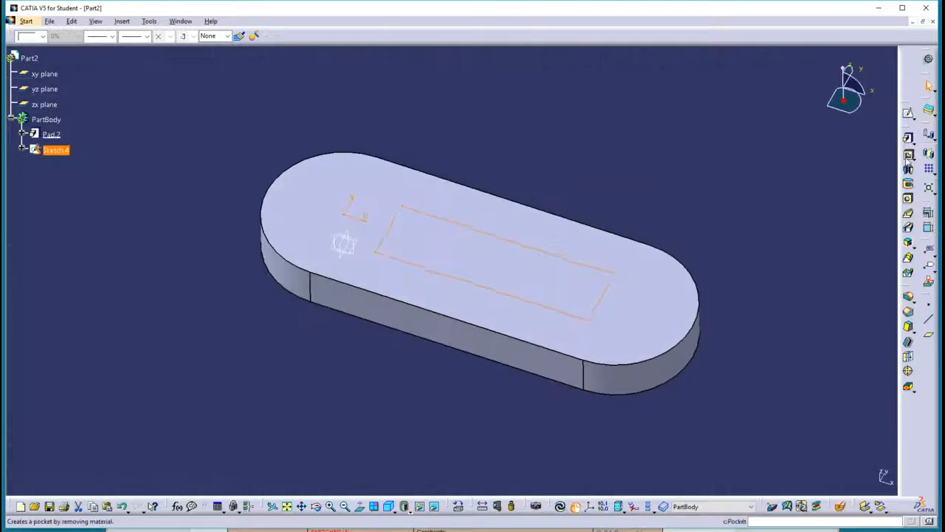
# - Start a pocket from the rectangle sketch with its first limit set to Up to last, and preview the cut
pyautogui.click(908, 152)
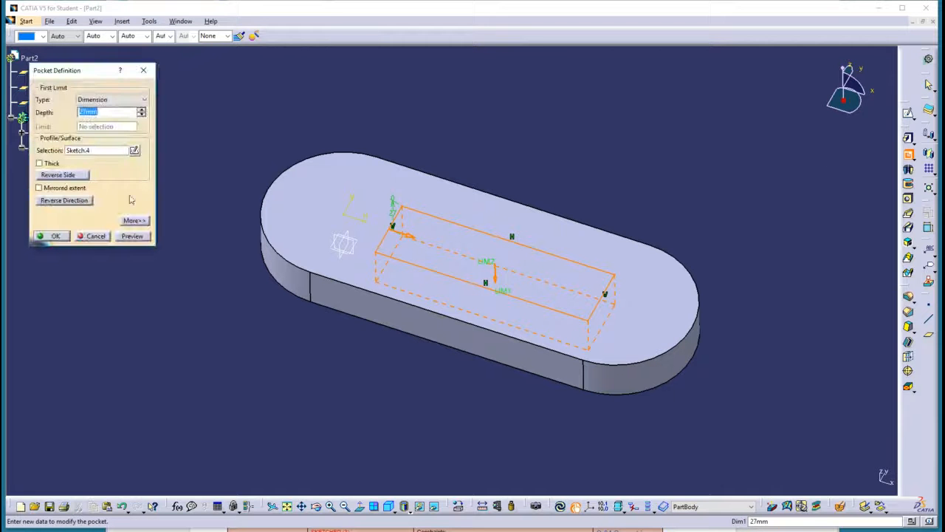
pyautogui.click(135, 222)
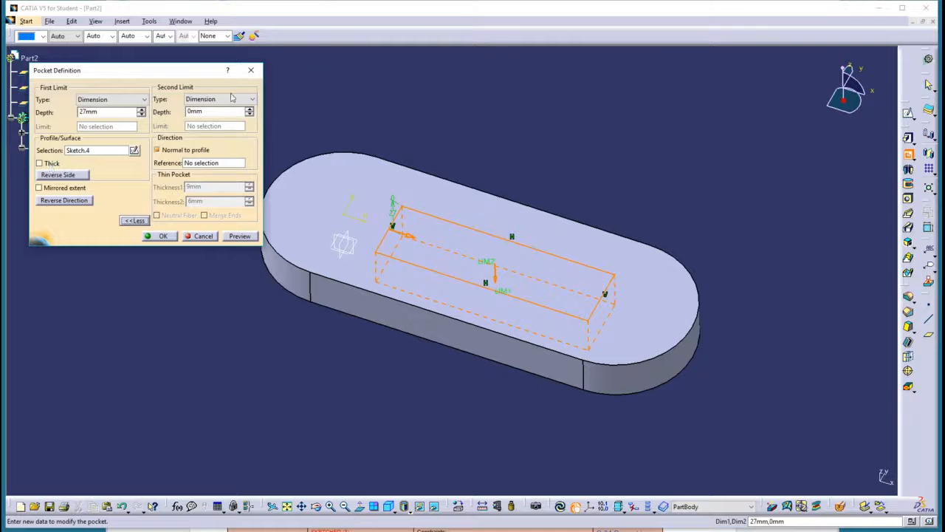
pyautogui.click(132, 105)
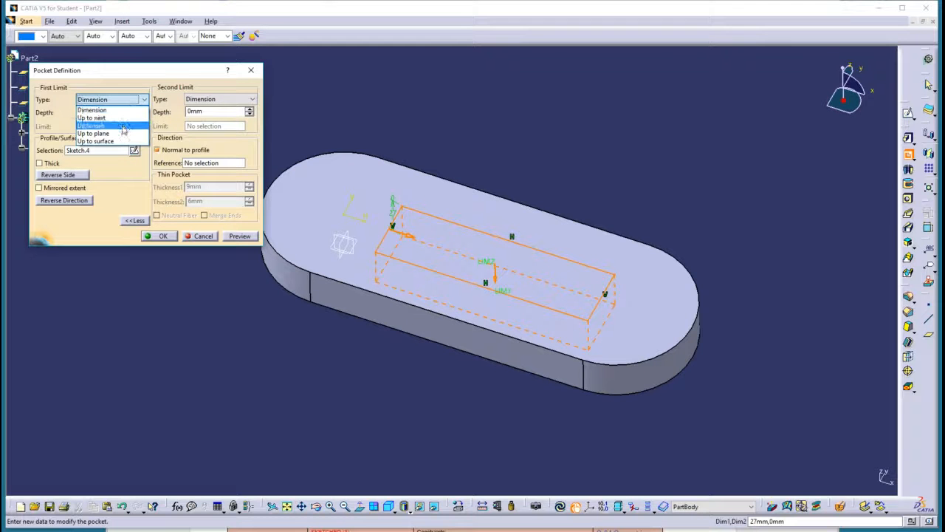
pyautogui.click(118, 126)
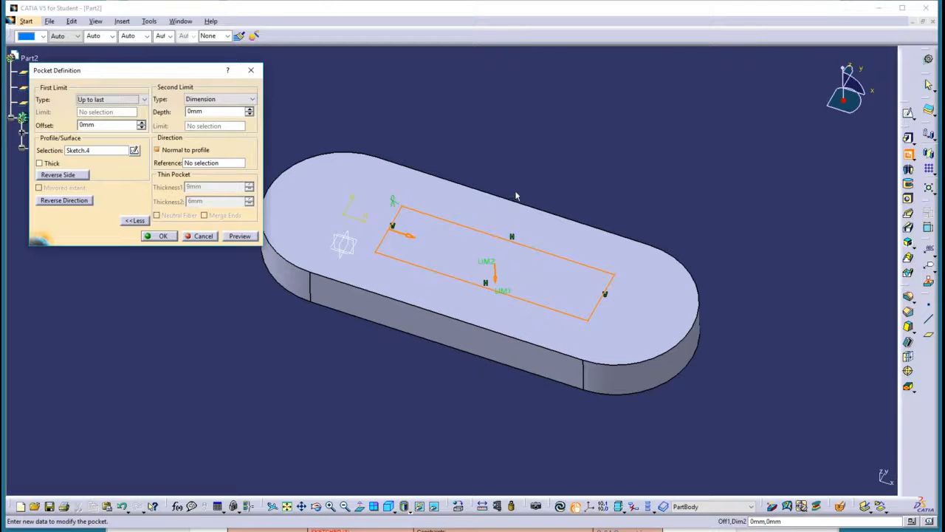
pyautogui.click(240, 236)
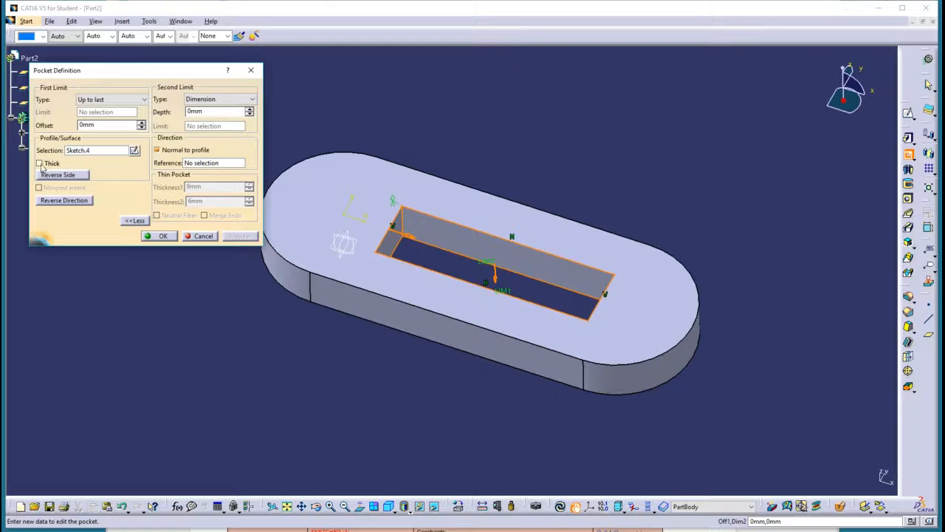
# - Switch the pocket to Thick with a first thickness of 6 mm and preview the thin pocket
pyautogui.click(40, 164)
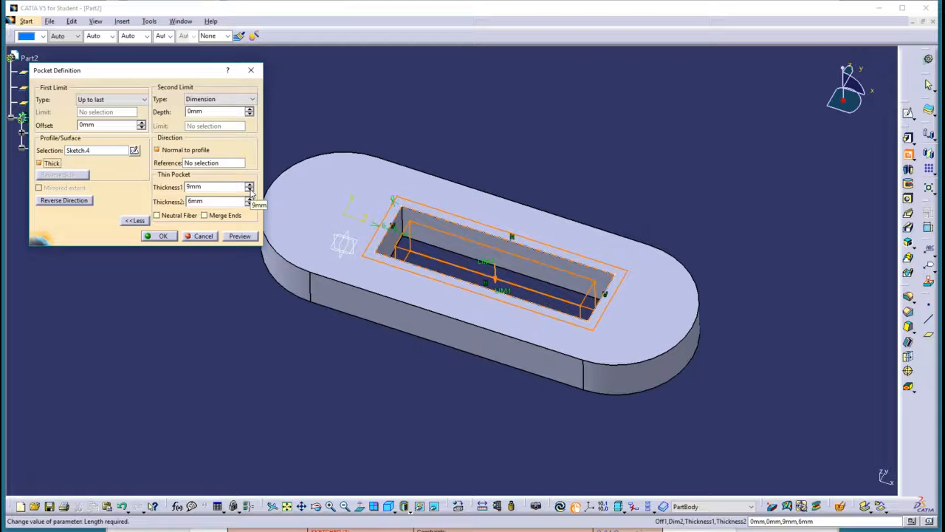
pyautogui.click(250, 190)
pyautogui.click(249, 190)
pyautogui.click(250, 191)
pyautogui.click(251, 184)
pyautogui.click(251, 185)
pyautogui.click(251, 184)
pyautogui.click(250, 185)
pyautogui.click(245, 236)
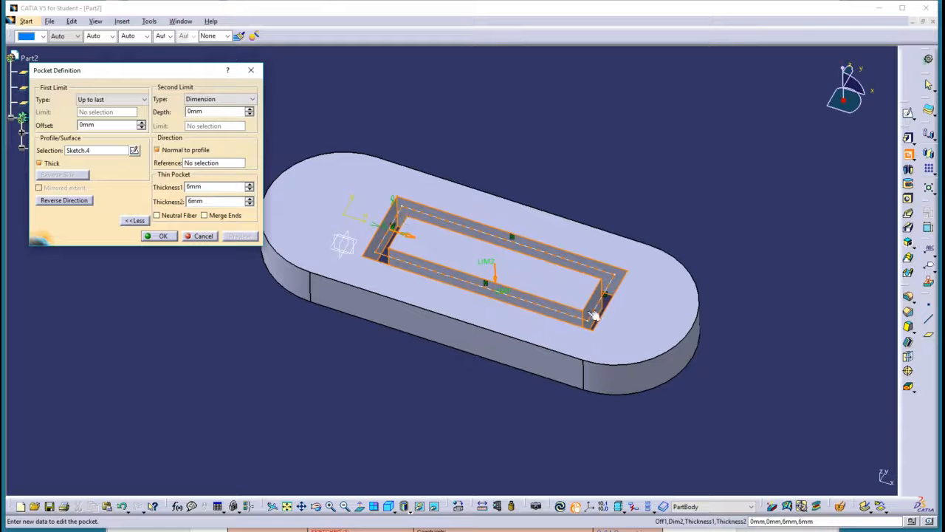
# - Confirm the thin pocket to cut the rectangular groove through the pad, and inspect it
pyautogui.moveTo(475, 192)
pyautogui.mouseDown(button='middle')
pyautogui.moveTo(506, 175)
pyautogui.moveTo(526, 209)
pyautogui.moveTo(472, 276)
pyautogui.mouseUp(button='middle')
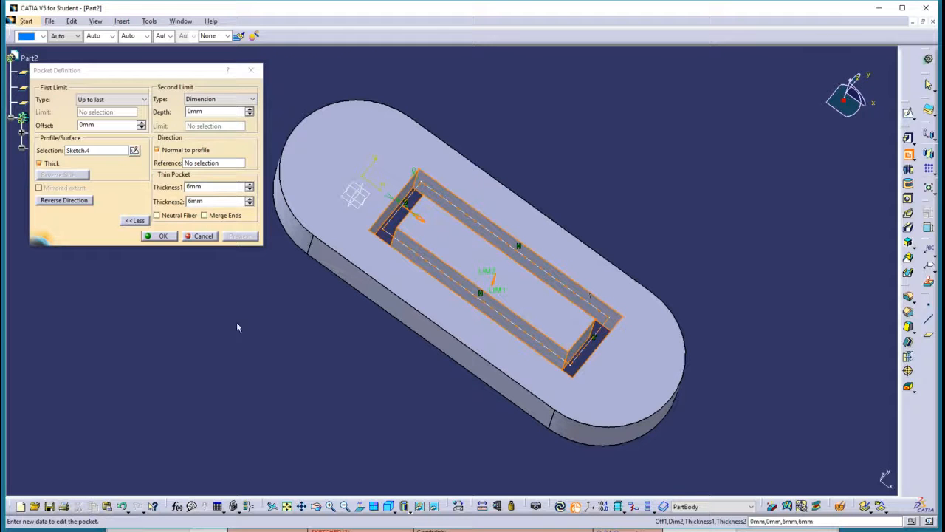
pyautogui.click(163, 237)
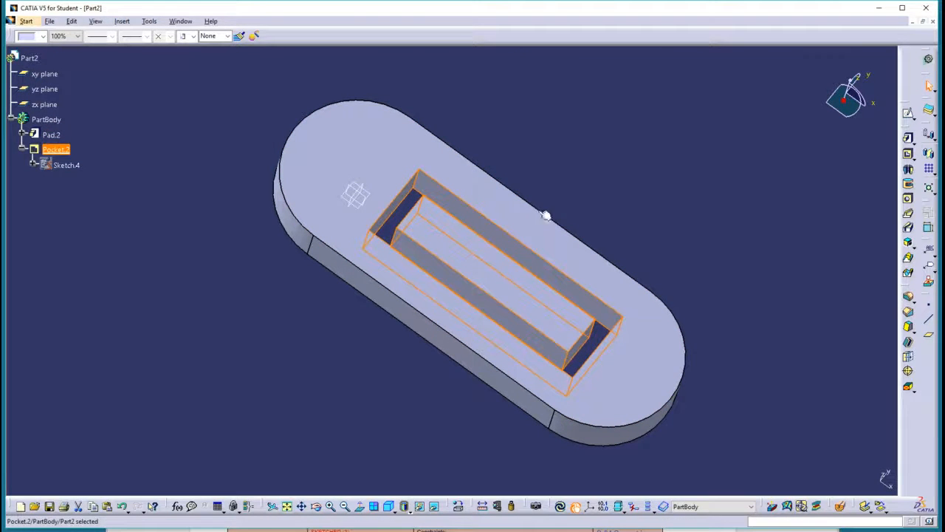
pyautogui.moveTo(548, 216); pyautogui.dragTo(452, 142, button='middle')
pyautogui.moveTo(456, 275); pyautogui.dragTo(602, 240, button='middle')
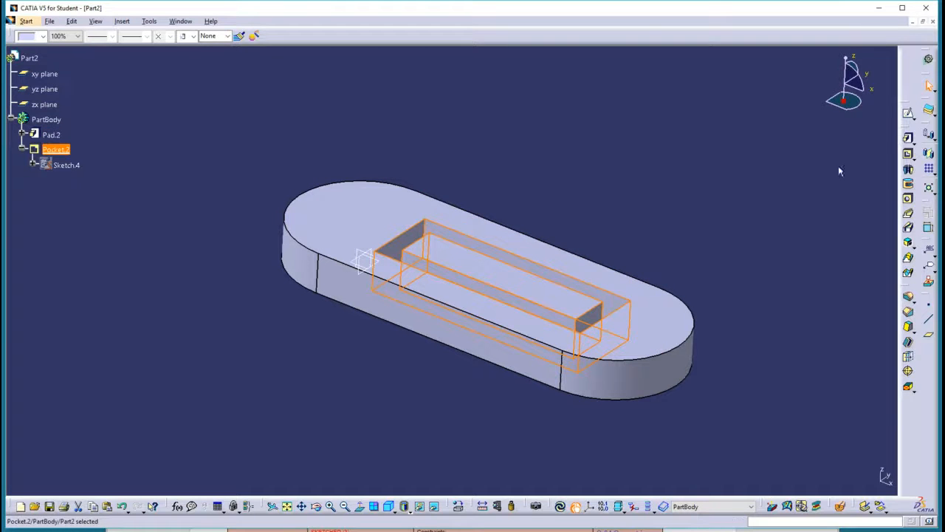
# - Open the rounded pad's definition and show its extended options
pyautogui.doubleClick(304, 216)
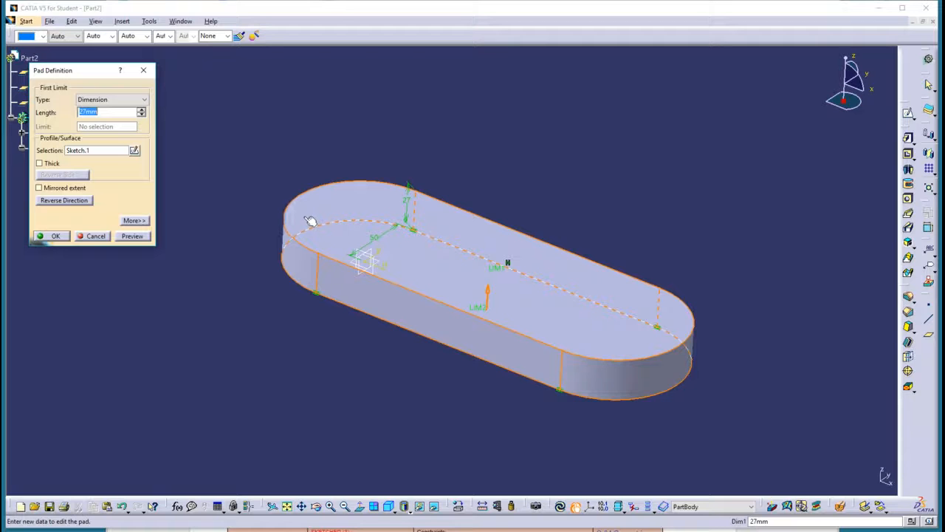
pyautogui.click(134, 221)
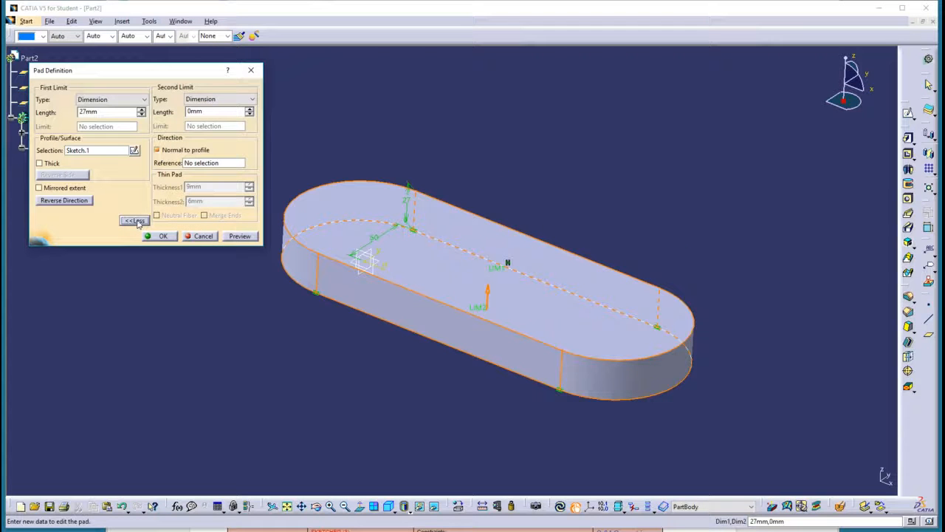
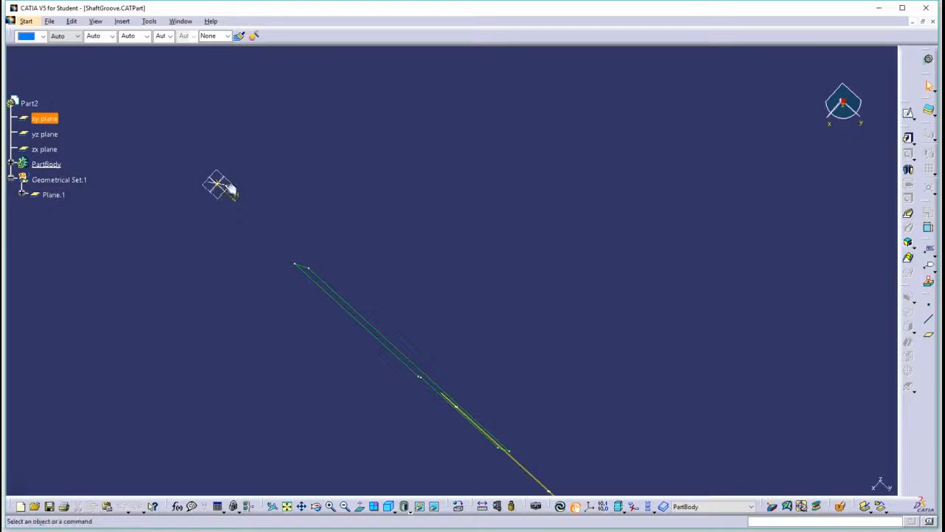
# - Start a 360-degree shaft from the stepped profile sketch around its sketch axis, with the thin-shaft options shown
pyautogui.moveTo(539, 317)
pyautogui.mouseDown(button='middle')
pyautogui.moveTo(507, 363)
pyautogui.moveTo(532, 205)
pyautogui.moveTo(538, 209)
pyautogui.moveTo(539, 219)
pyautogui.moveTo(536, 211)
pyautogui.moveTo(470, 230)
pyautogui.moveTo(562, 182)
pyautogui.moveTo(550, 201)
pyautogui.moveTo(552, 180)
pyautogui.mouseUp(button='middle')
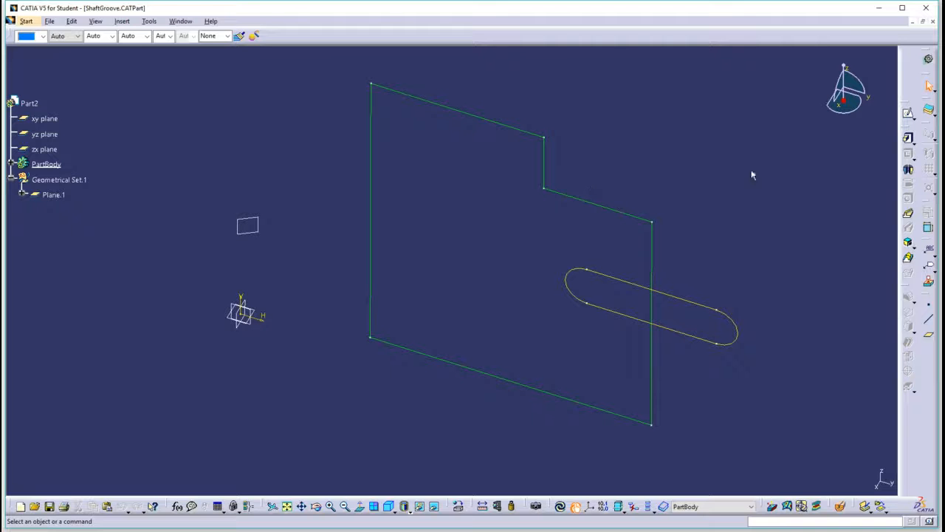
pyautogui.click(909, 170)
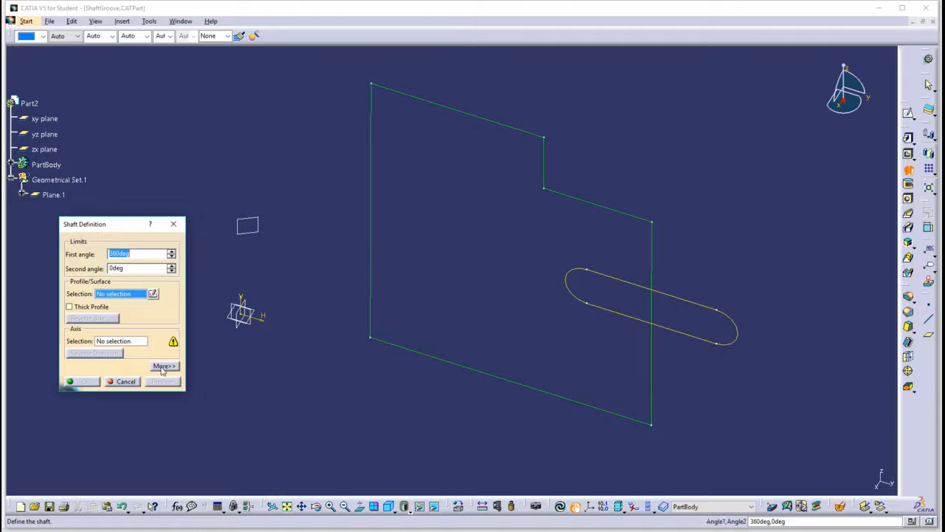
pyautogui.click(164, 366)
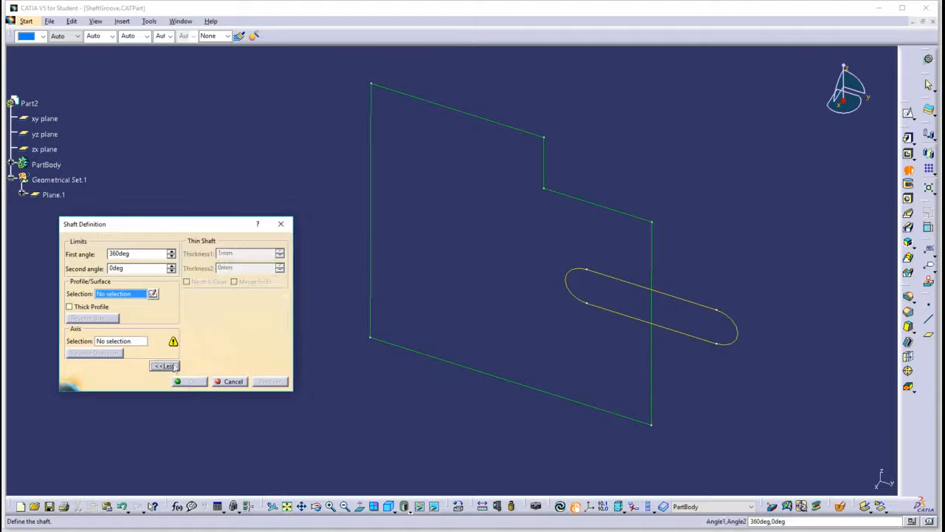
pyautogui.click(499, 126)
pyautogui.scroll(-1, 446, 167)
pyautogui.keyDown('ctrl'); pyautogui.moveTo(445, 167); pyautogui.dragTo(478, 253, button='middle'); pyautogui.keyUp('ctrl')
pyautogui.moveTo(475, 216); pyautogui.dragTo(573, 267, button='middle')
pyautogui.moveTo(457, 262); pyautogui.dragTo(380, 228, button='middle')
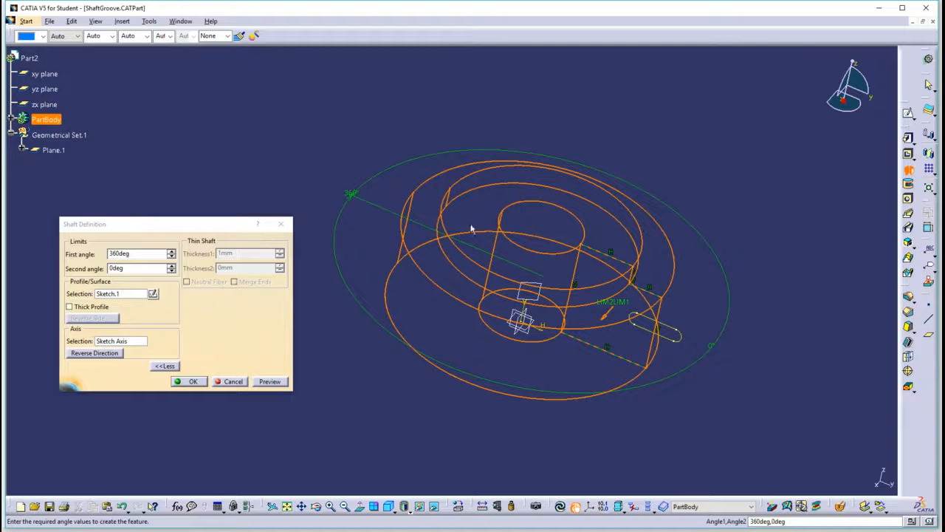
pyautogui.moveTo(527, 223); pyautogui.dragTo(534, 192, button='middle')
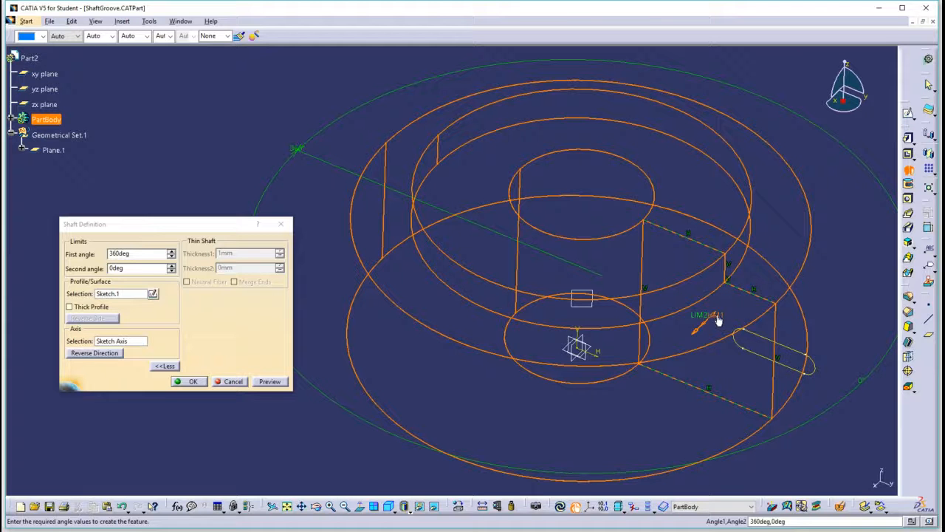
# - Try a first angle of 361 degrees for the shaft, and reduce it to 345 degrees
pyautogui.click(172, 250)
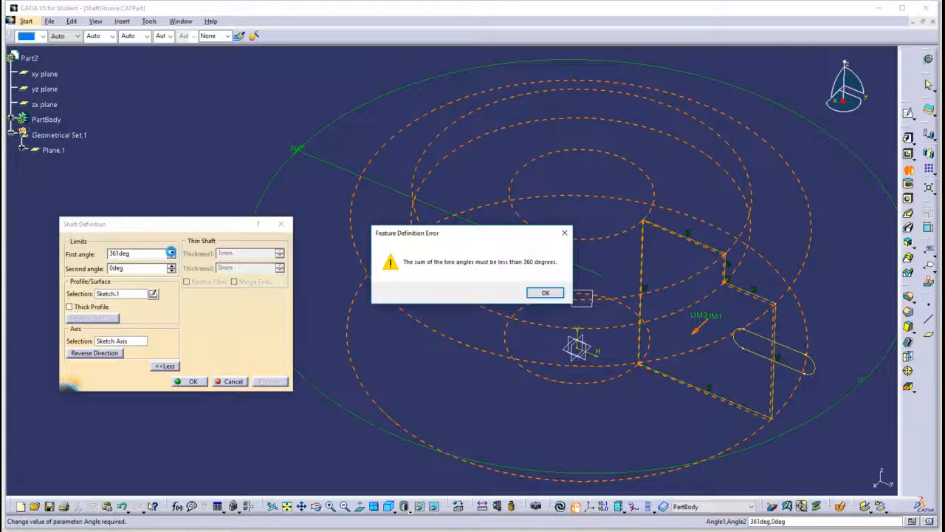
pyautogui.click(545, 292)
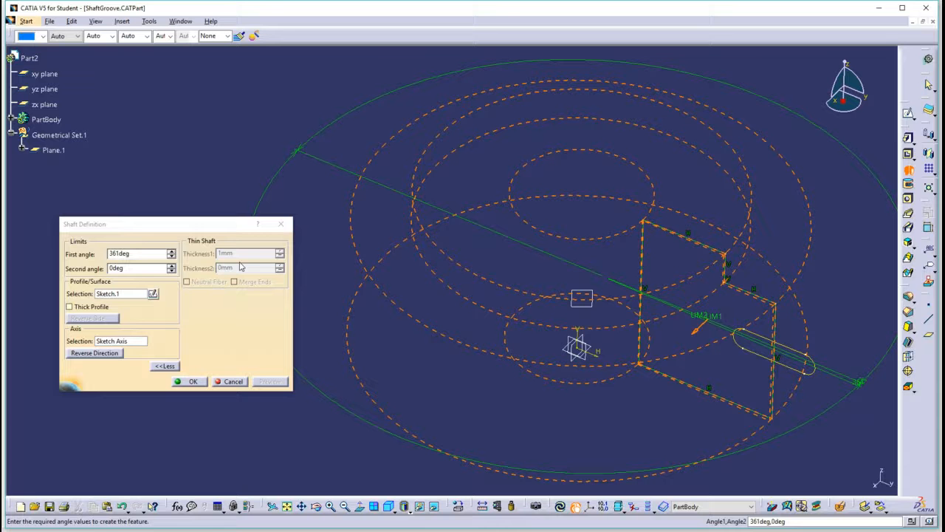
pyautogui.click(171, 257)
pyautogui.click(171, 257)
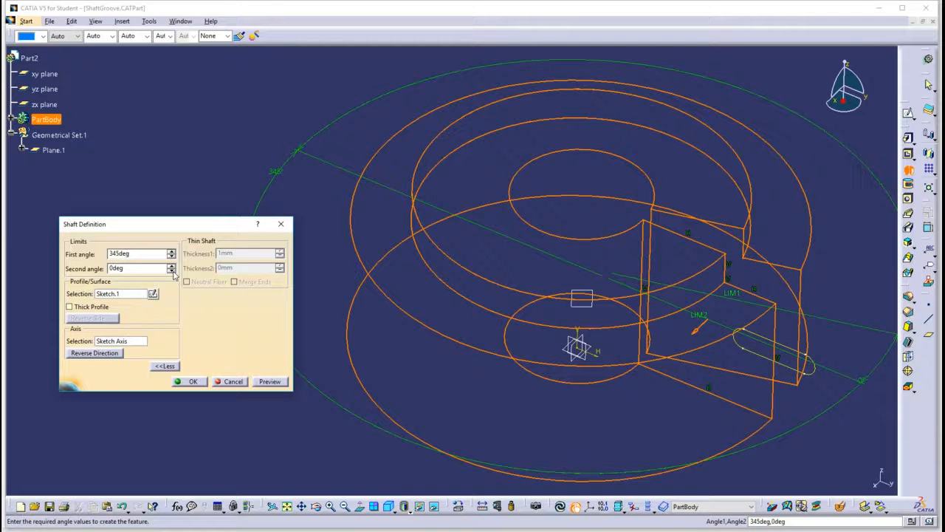
# - Set the shaft's second angle to 15 degrees and first angle to 306 degrees, and preview the open ring
pyautogui.click(172, 264)
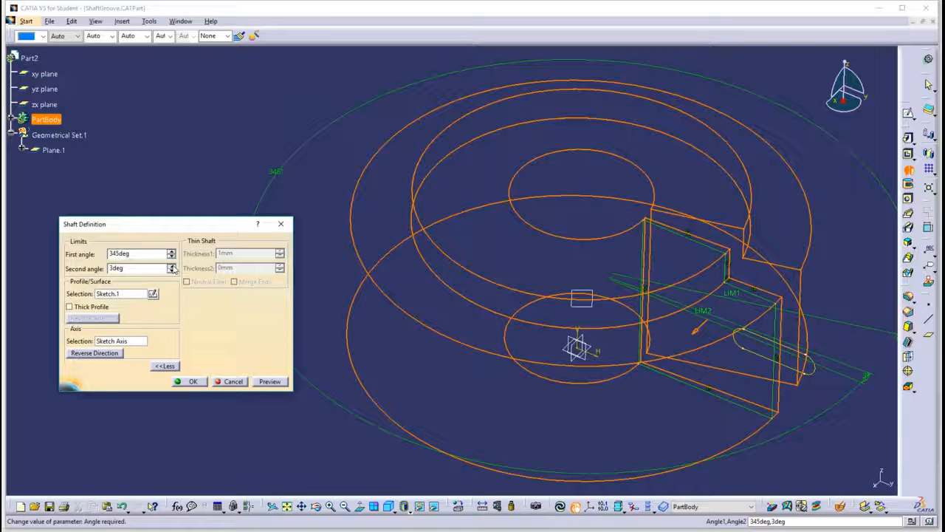
pyautogui.click(171, 264)
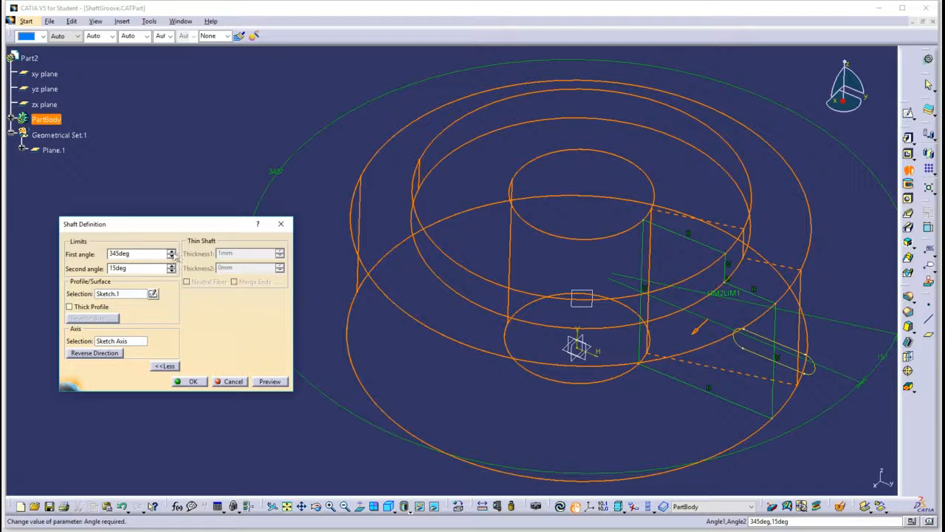
pyautogui.click(172, 256)
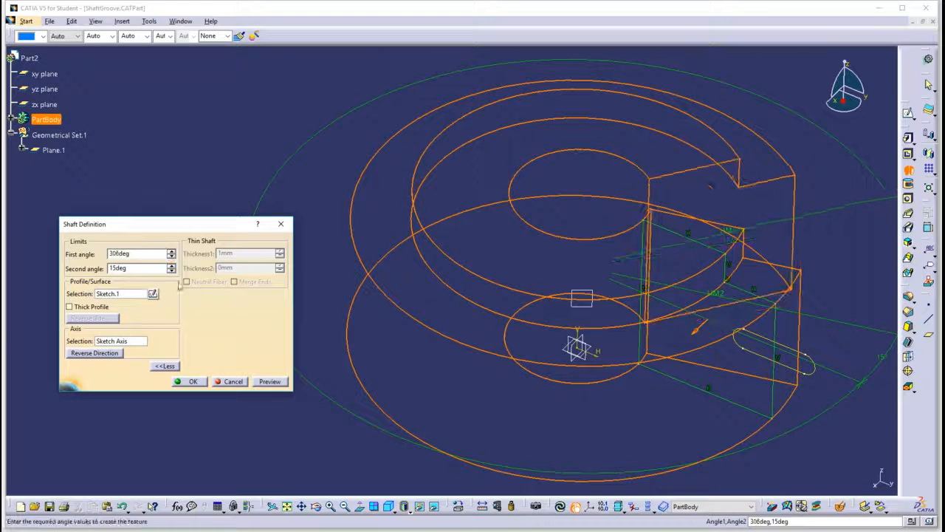
pyautogui.click(270, 382)
pyautogui.moveTo(616, 262); pyautogui.dragTo(625, 348, button='middle')
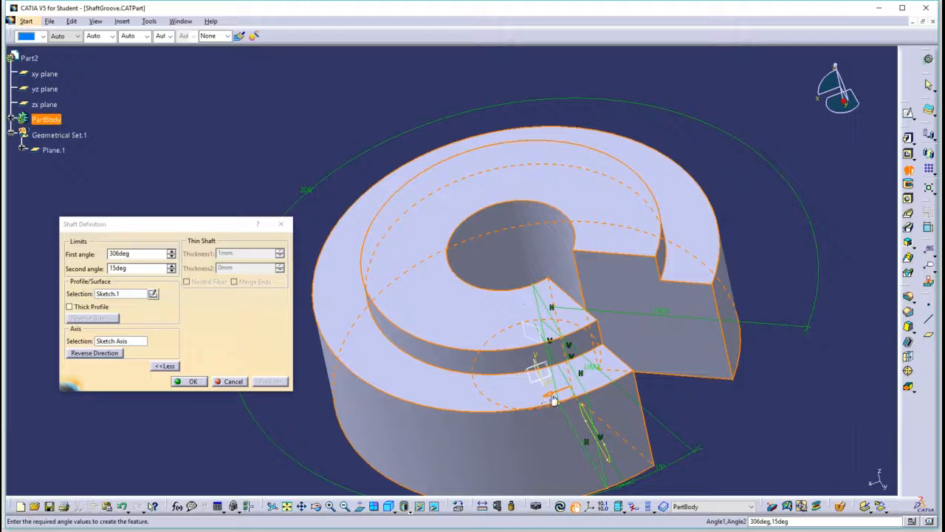
pyautogui.moveTo(537, 396); pyautogui.dragTo(520, 308, button='middle')
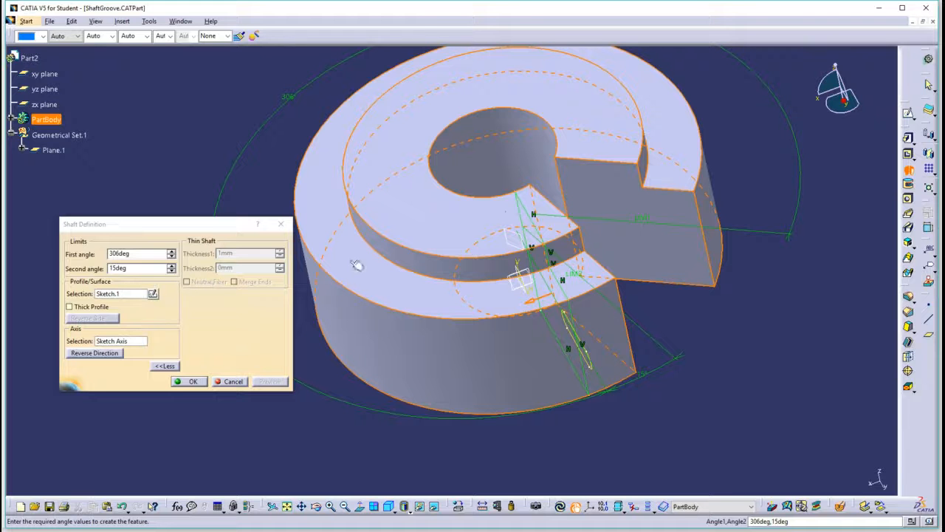
# - Adjust the shaft's second limit directly on the model to -340 degrees and preview the result
pyautogui.moveTo(578, 276); pyautogui.dragTo(628, 276)
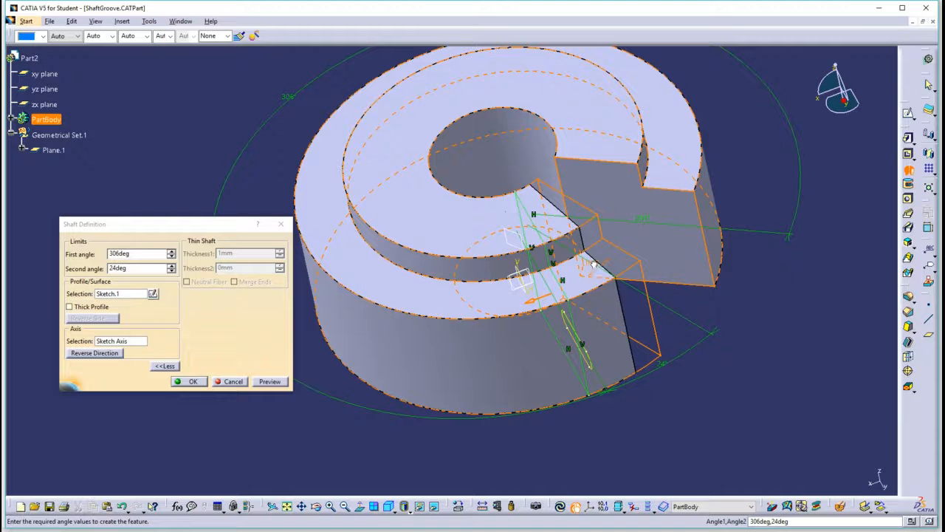
pyautogui.moveTo(589, 266)
pyautogui.mouseDown()
pyautogui.moveTo(511, 279)
pyautogui.moveTo(466, 165)
pyautogui.moveTo(569, 124)
pyautogui.moveTo(613, 257)
pyautogui.moveTo(600, 279)
pyautogui.mouseUp()
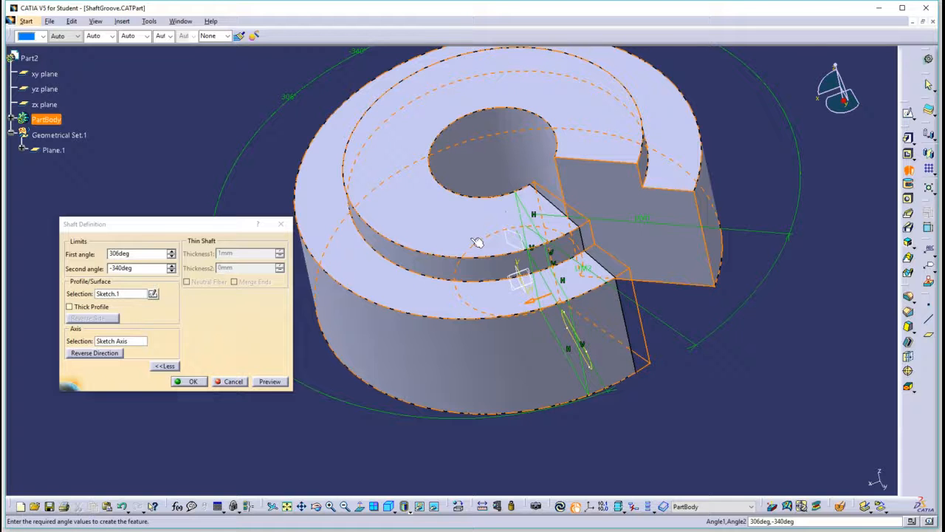
pyautogui.click(277, 382)
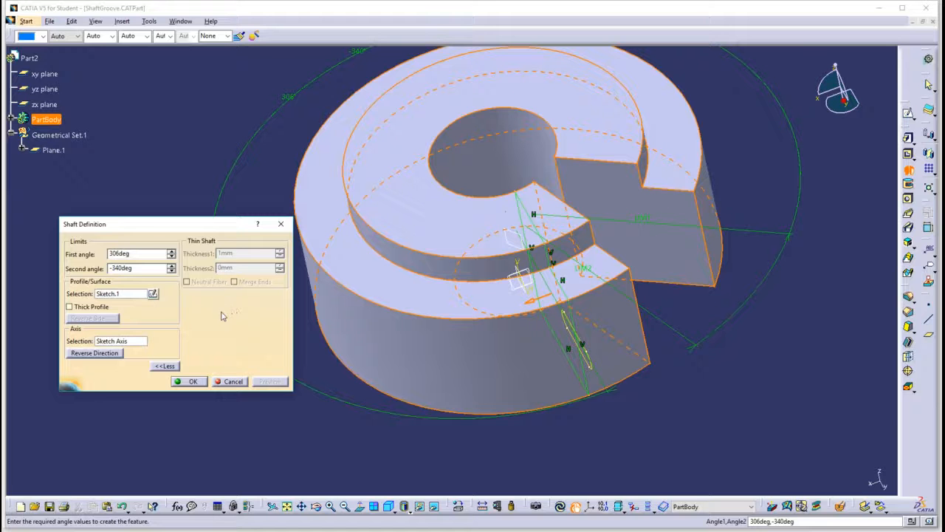
pyautogui.moveTo(459, 274); pyautogui.dragTo(512, 266, button='middle')
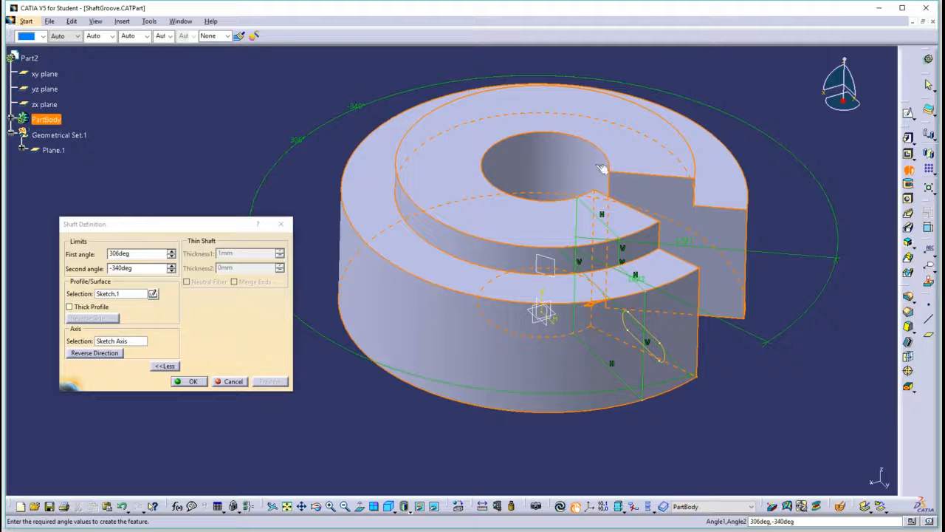
pyautogui.moveTo(618, 207); pyautogui.dragTo(596, 224, button='middle')
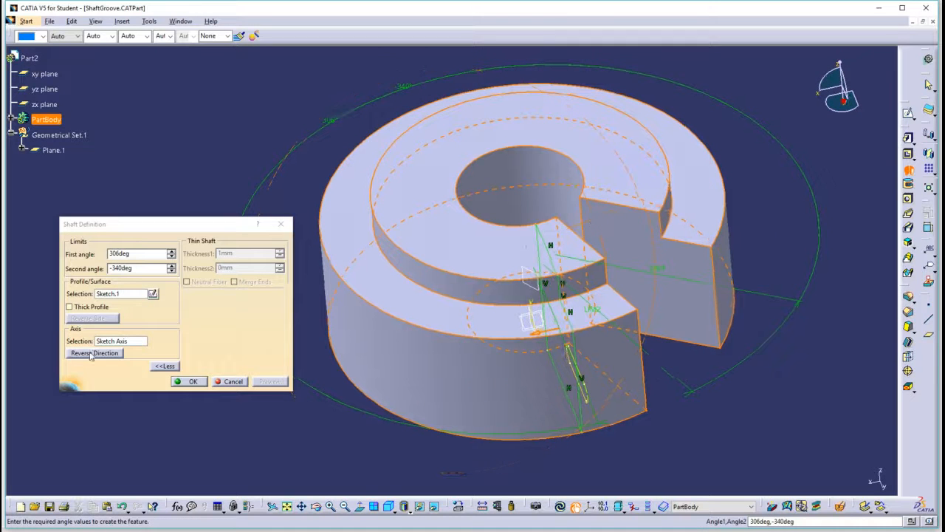
# - Examine the axis in the shaft's profile sketch, exit the sketch, and expand PartBody in the specification tree
pyautogui.click(112, 342)
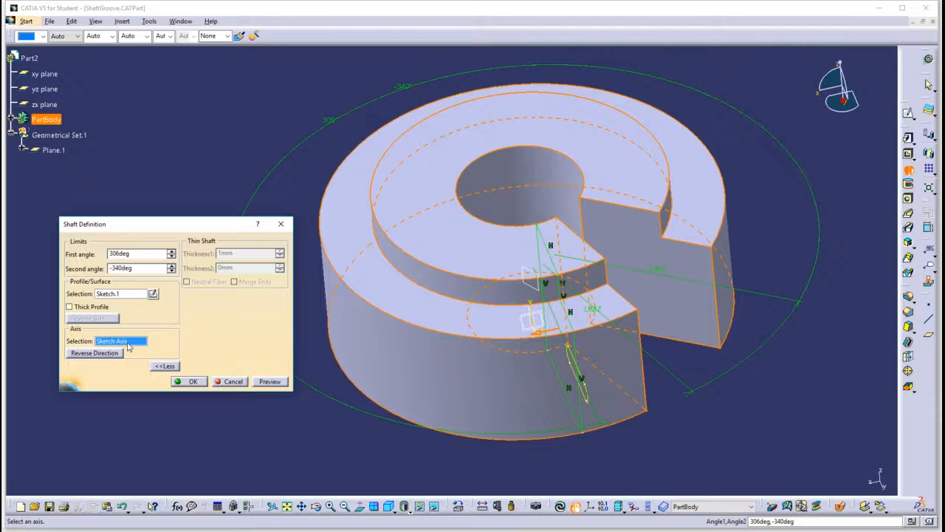
pyautogui.click(152, 294)
pyautogui.moveTo(343, 419); pyautogui.dragTo(328, 428, button='middle')
pyautogui.moveTo(479, 338)
pyautogui.mouseDown(button='middle')
pyautogui.moveTo(306, 388)
pyautogui.moveTo(322, 290)
pyautogui.mouseUp(button='middle')
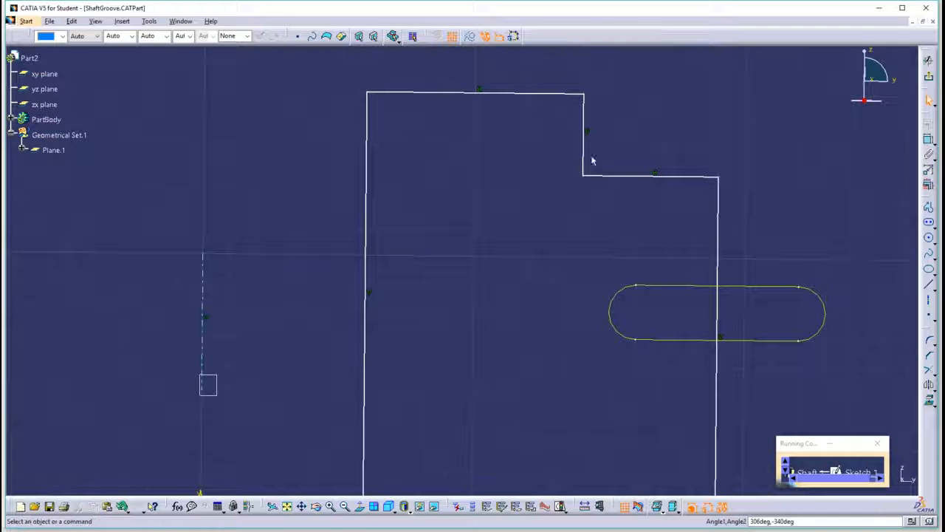
pyautogui.click(929, 76)
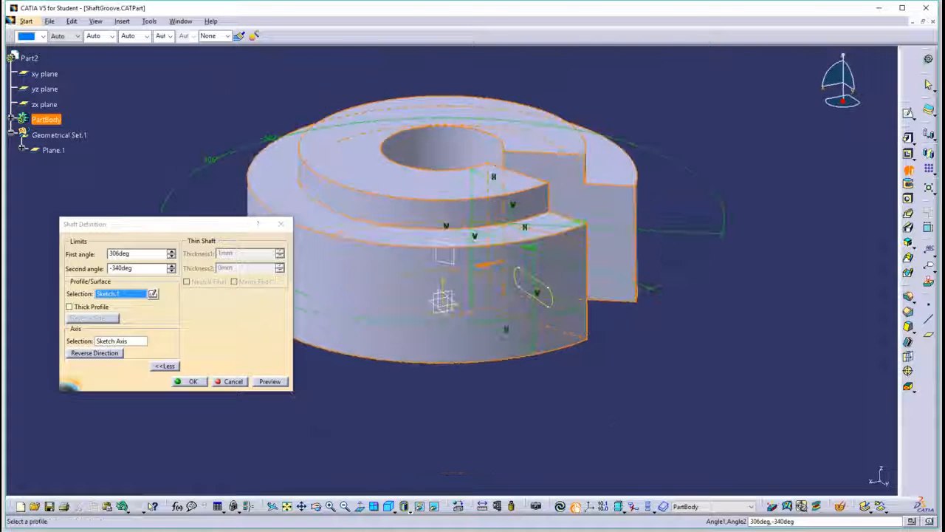
pyautogui.click(11, 120)
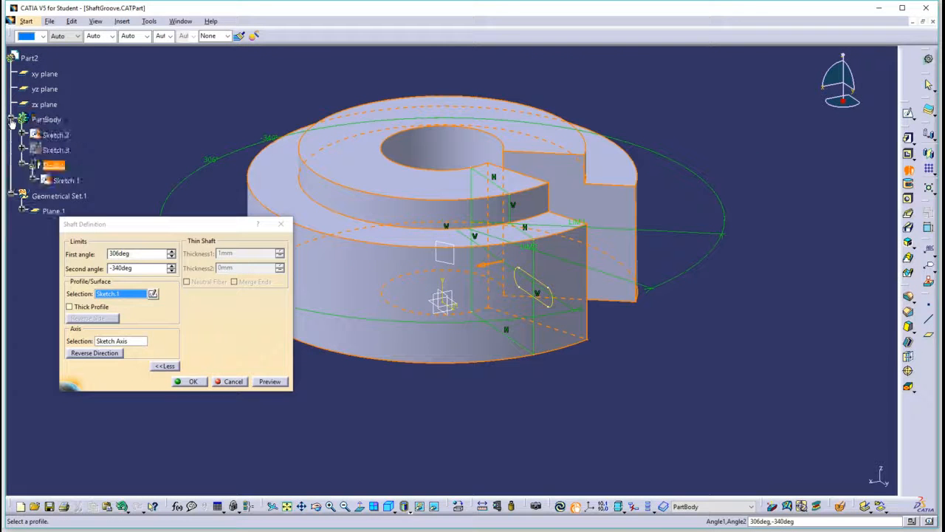
# - Cancel the shaft definition and show Sketch.3, the separate line crossing the origin
pyautogui.rightClick(65, 152)
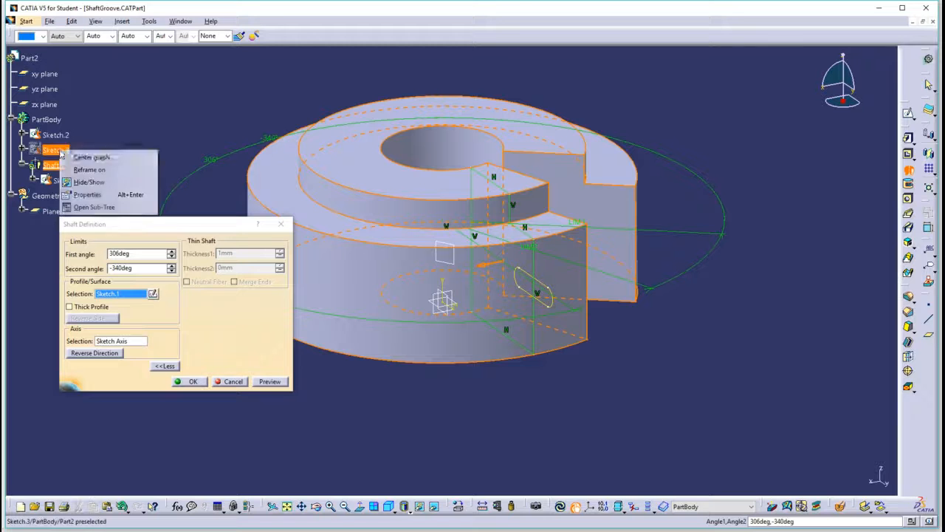
pyautogui.click(88, 183)
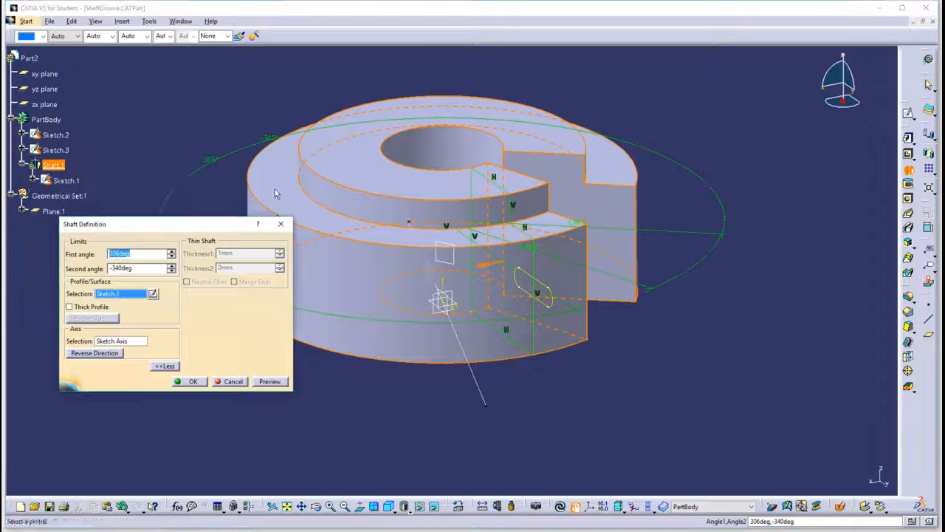
pyautogui.moveTo(517, 244)
pyautogui.mouseDown(button='middle')
pyautogui.moveTo(539, 232)
pyautogui.moveTo(562, 192)
pyautogui.moveTo(546, 214)
pyautogui.mouseUp(button='middle')
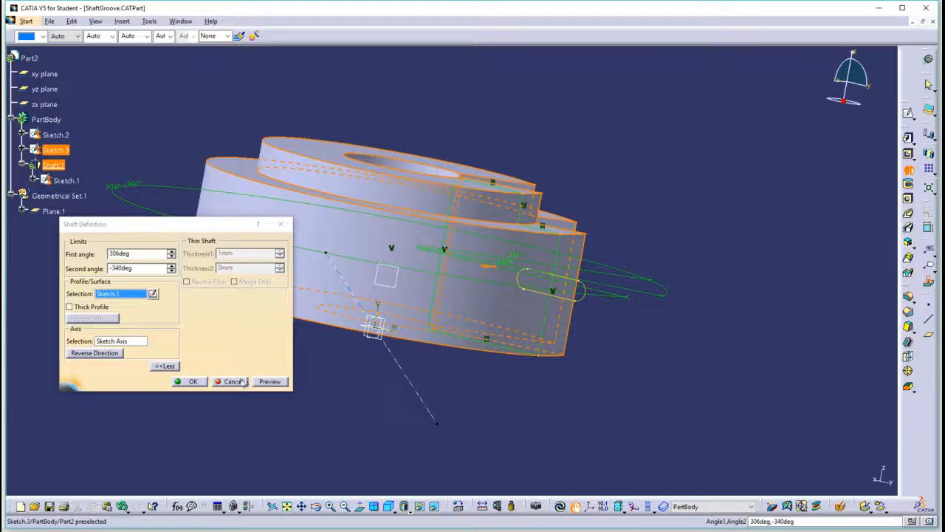
pyautogui.click(233, 381)
pyautogui.rightClick(52, 165)
pyautogui.click(88, 201)
pyautogui.moveTo(473, 270); pyautogui.dragTo(505, 272, button='middle')
pyautogui.moveTo(581, 373)
pyautogui.mouseDown(button='middle')
pyautogui.moveTo(663, 338)
pyautogui.moveTo(641, 297)
pyautogui.mouseUp(button='middle')
pyautogui.moveTo(371, 222); pyautogui.dragTo(424, 163, button='middle')
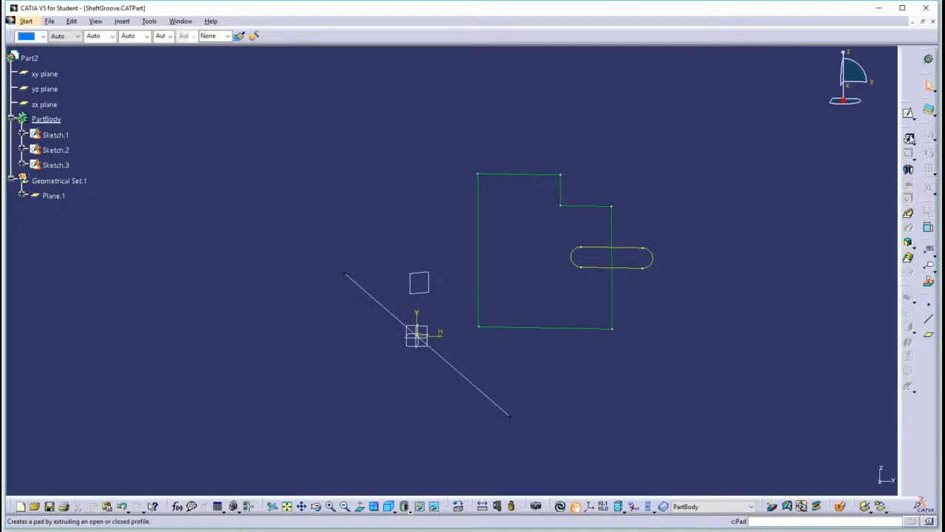
# - Create a 360-degree shaft from the stepped profile Sketch.1, using the line in Sketch.3 as its axis
pyautogui.click(909, 170)
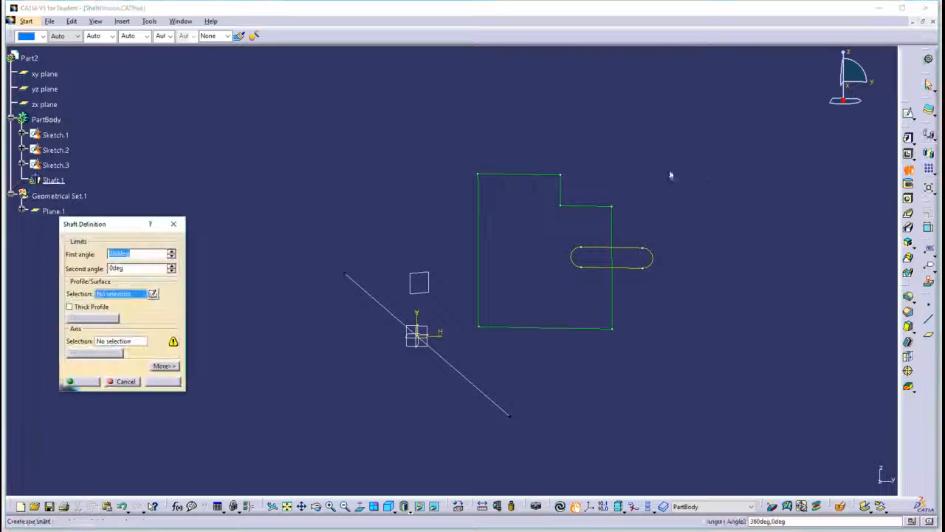
pyautogui.click(595, 211)
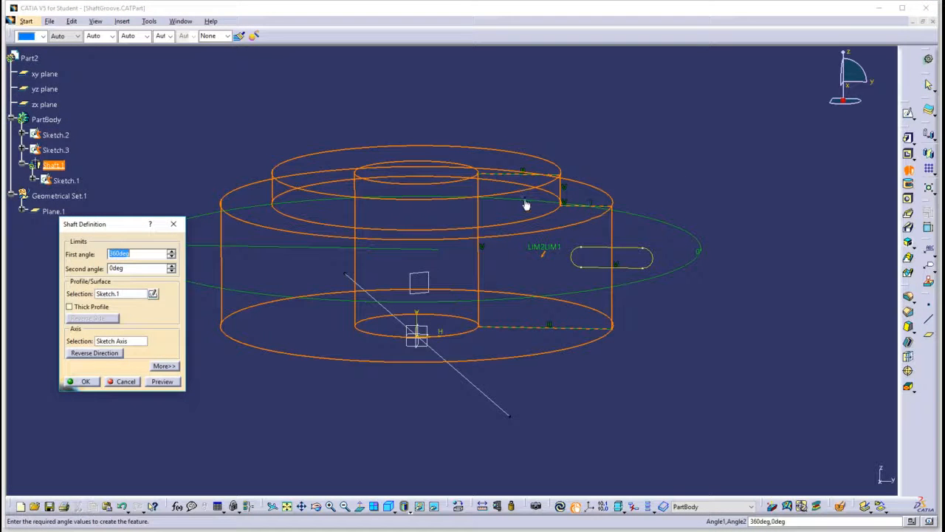
pyautogui.click(106, 341)
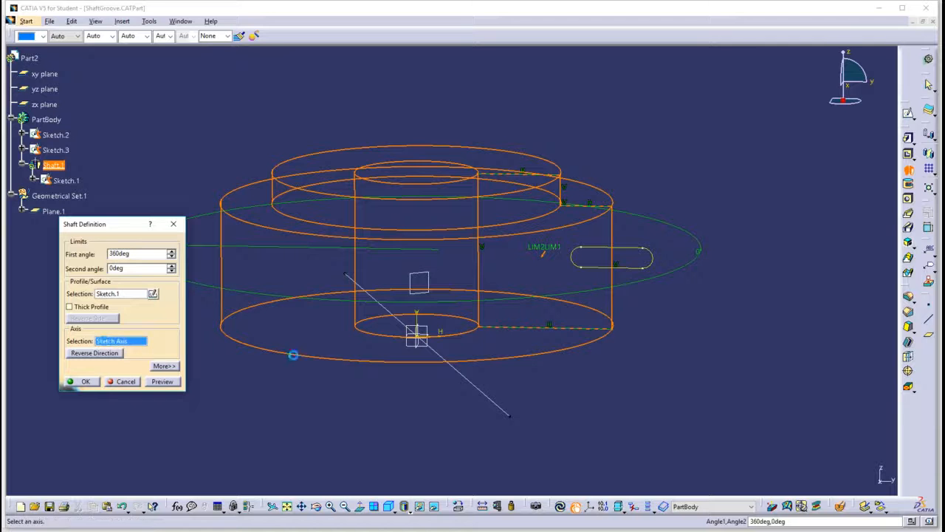
pyautogui.click(479, 385)
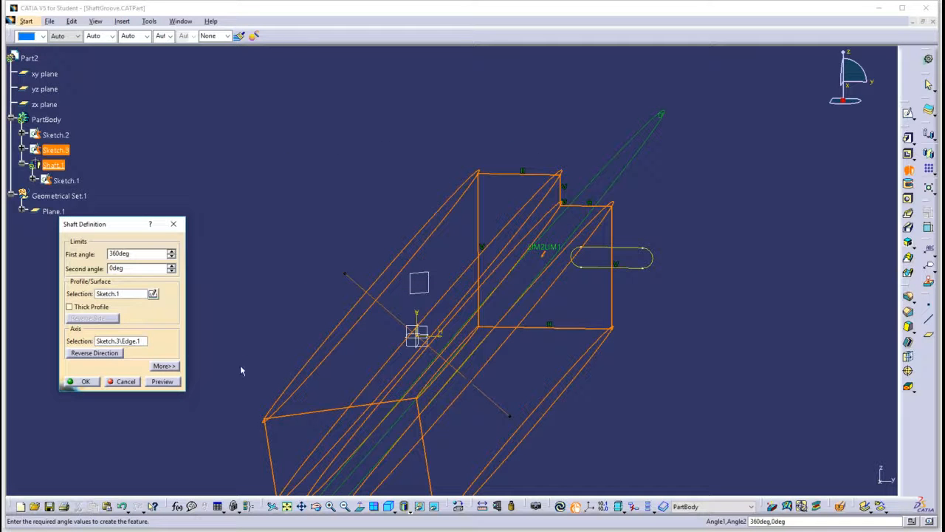
pyautogui.click(86, 381)
pyautogui.moveTo(464, 259); pyautogui.dragTo(375, 209, button='middle')
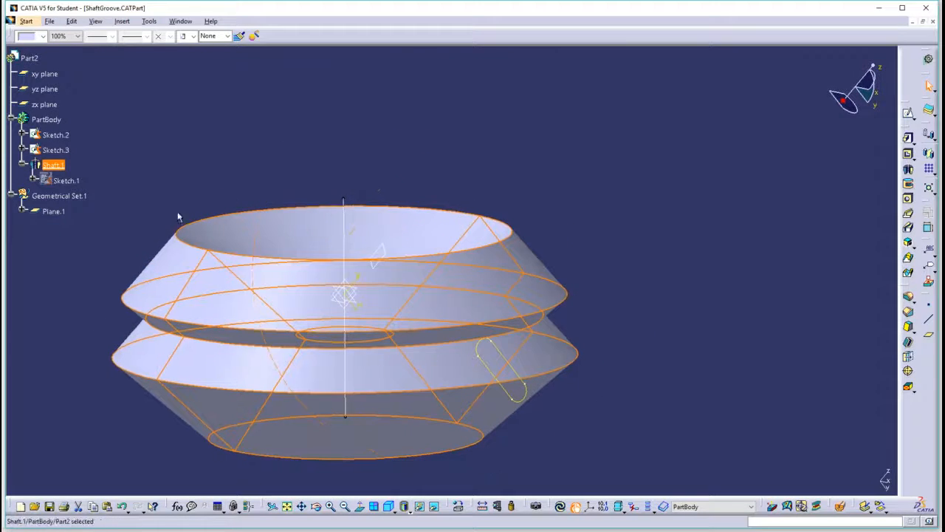
# - Show the shaft's profile Sketch.1 on the revolved body
pyautogui.rightClick(64, 180)
pyautogui.click(90, 212)
pyautogui.moveTo(485, 211)
pyautogui.mouseDown(button='middle')
pyautogui.moveTo(647, 110)
pyautogui.moveTo(639, 141)
pyautogui.moveTo(616, 152)
pyautogui.mouseUp(button='middle')
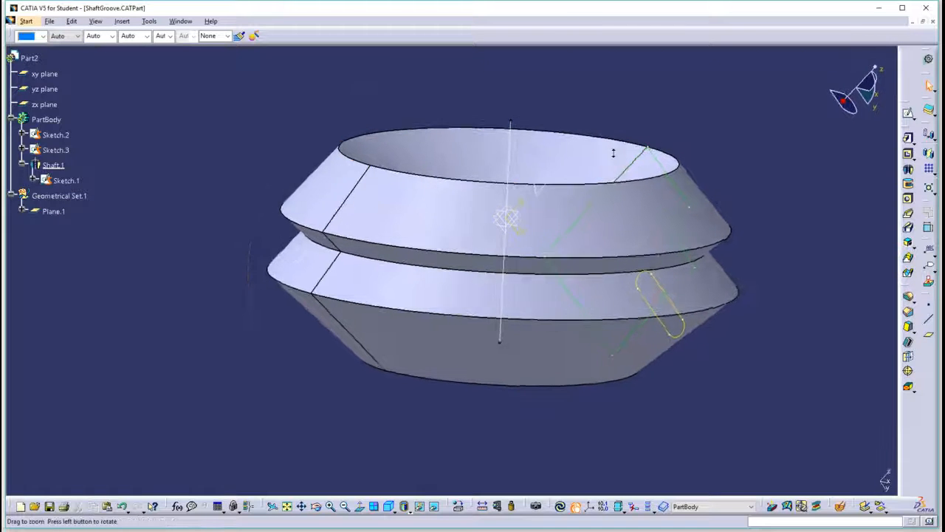
# - Edit the shaft, adjust its limits on the model to 339 and -153 degrees, and preview the section
pyautogui.doubleClick(565, 205)
pyautogui.moveTo(473, 200); pyautogui.dragTo(453, 241, button='middle')
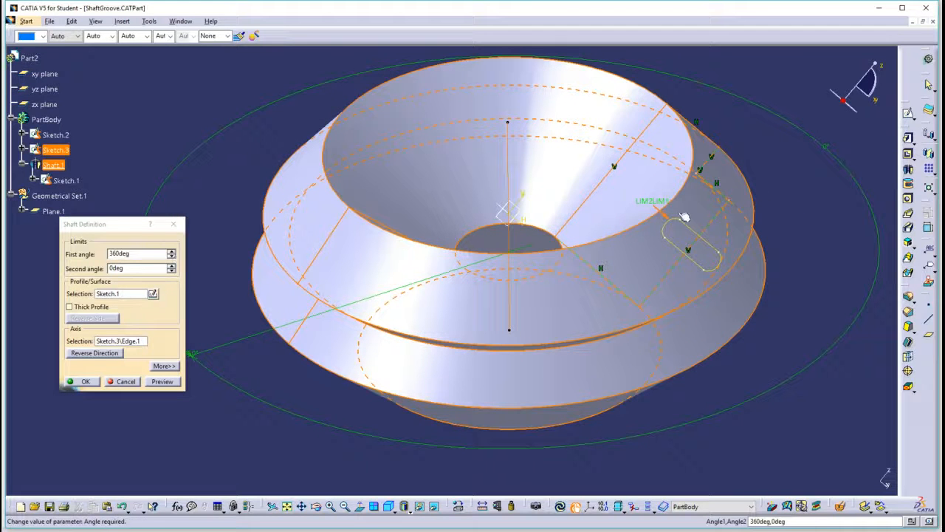
pyautogui.moveTo(657, 204); pyautogui.dragTo(640, 161)
pyautogui.moveTo(644, 201); pyautogui.dragTo(505, 267)
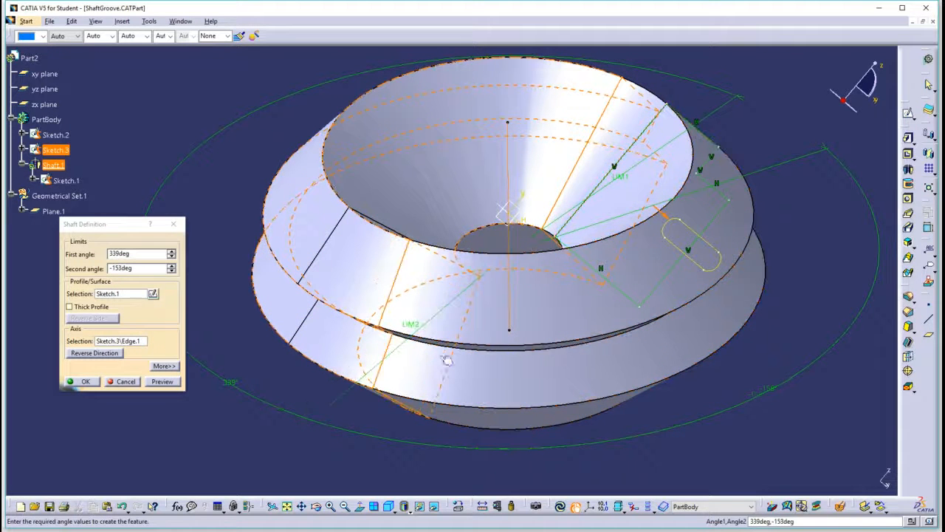
pyautogui.click(164, 383)
pyautogui.moveTo(529, 317)
pyautogui.mouseDown(button='middle')
pyautogui.moveTo(525, 382)
pyautogui.moveTo(428, 288)
pyautogui.moveTo(432, 328)
pyautogui.mouseUp(button='middle')
# - Try a thick profile on the shaft with Thickness1 7 mm and Thickness2 5 mm, preview it, and cancel the edit
pyautogui.click(83, 308)
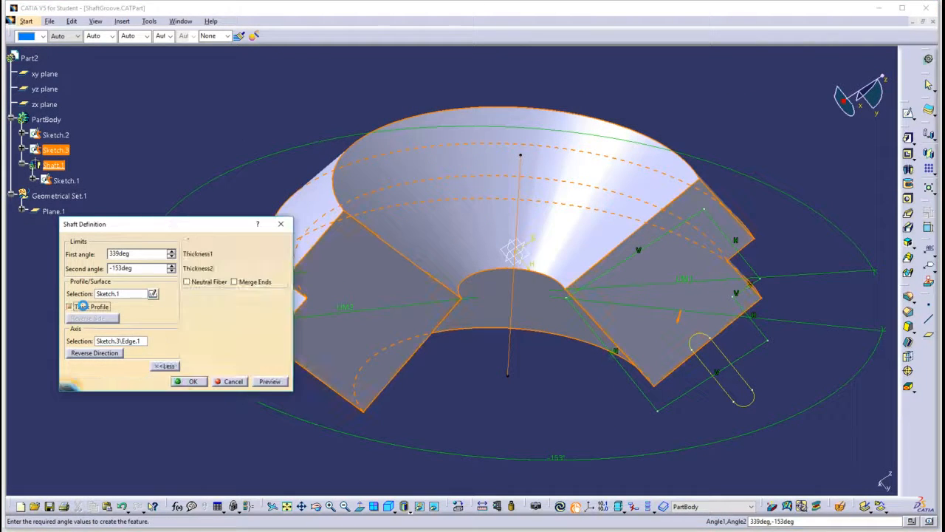
pyautogui.moveTo(395, 241); pyautogui.dragTo(487, 207, button='middle')
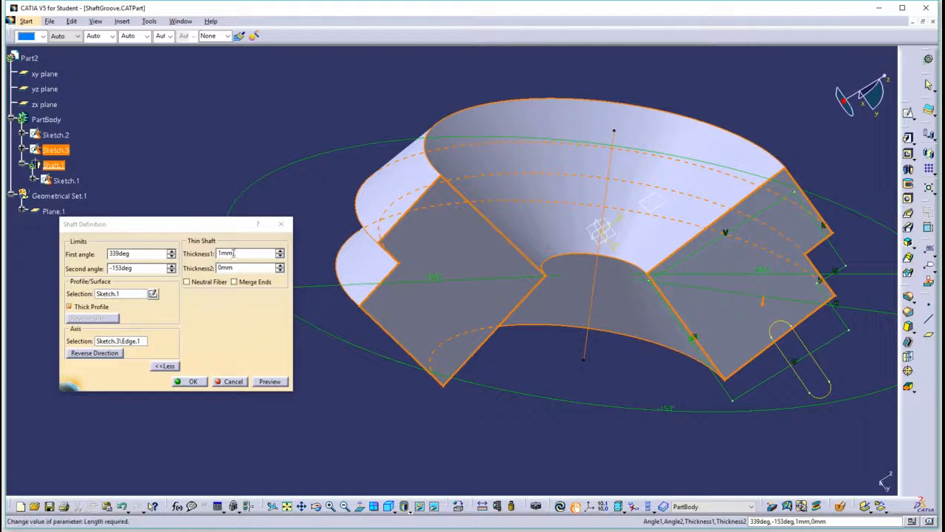
pyautogui.click(279, 250)
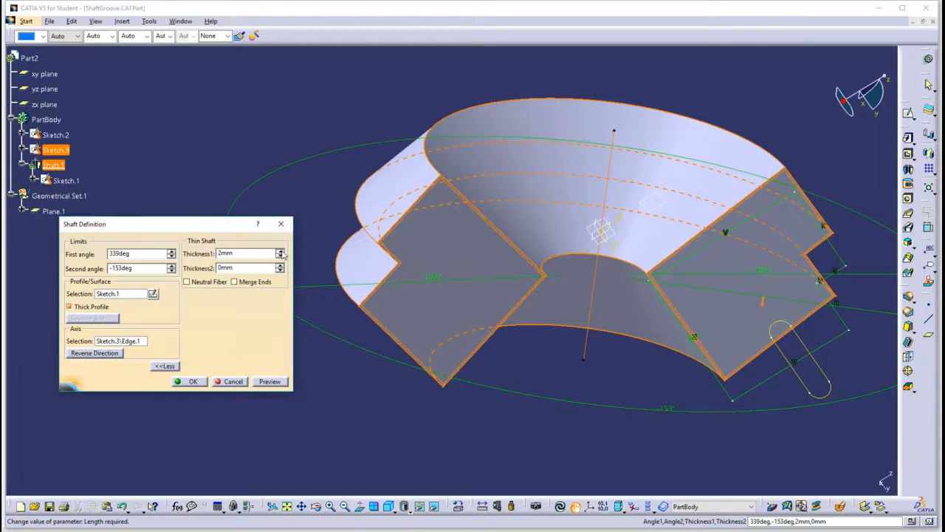
pyautogui.click(280, 250)
pyautogui.click(280, 251)
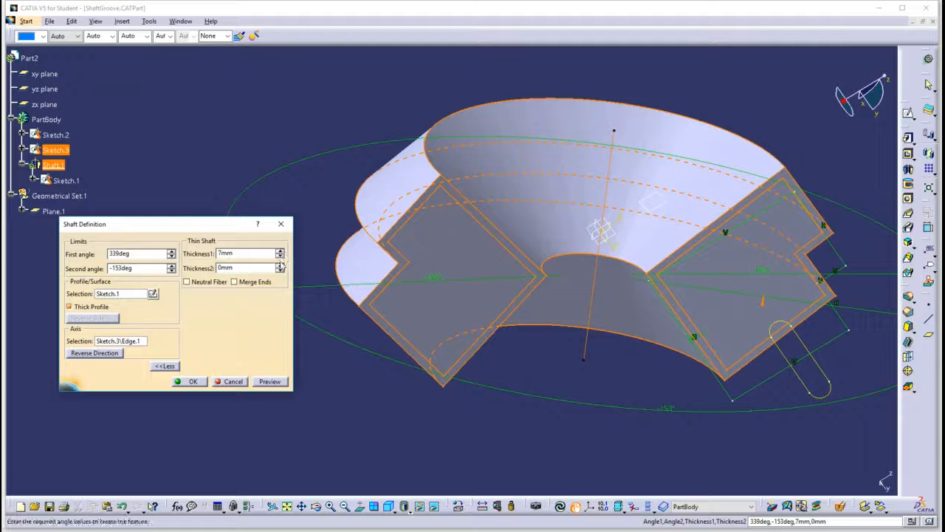
pyautogui.click(279, 265)
pyautogui.click(280, 265)
pyautogui.click(280, 265)
pyautogui.click(280, 265)
pyautogui.click(279, 265)
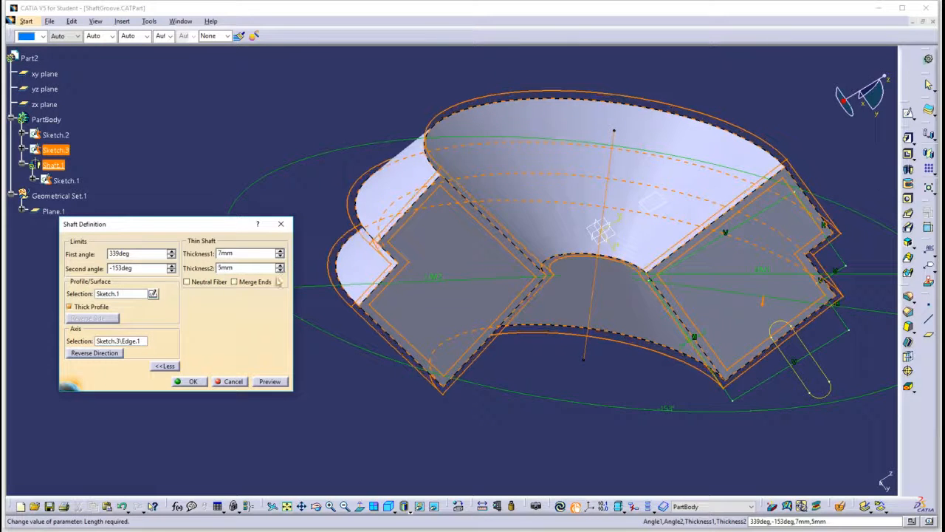
pyautogui.click(269, 381)
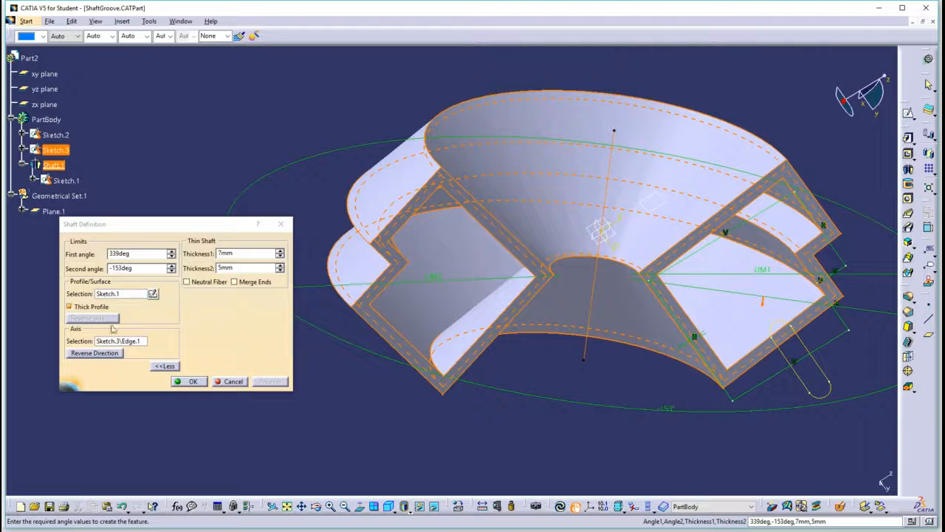
pyautogui.click(233, 382)
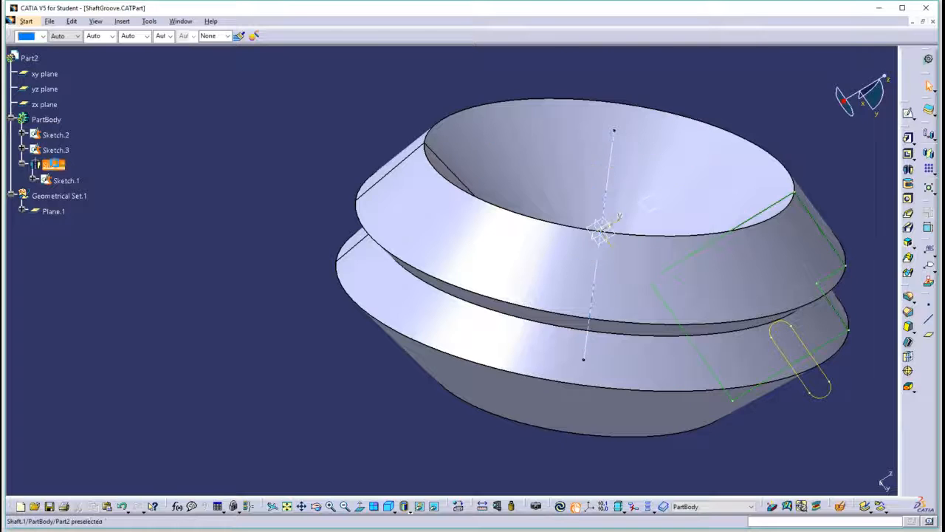
# - Delete the shaft revolved about the separate line and hide Sketch.3
pyautogui.click(61, 167)
pyautogui.press('Delete')
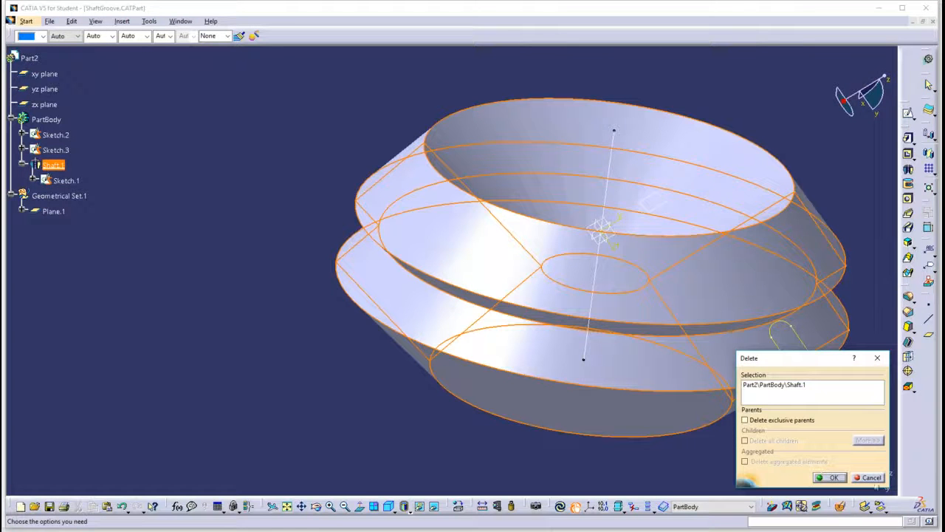
pyautogui.click(829, 477)
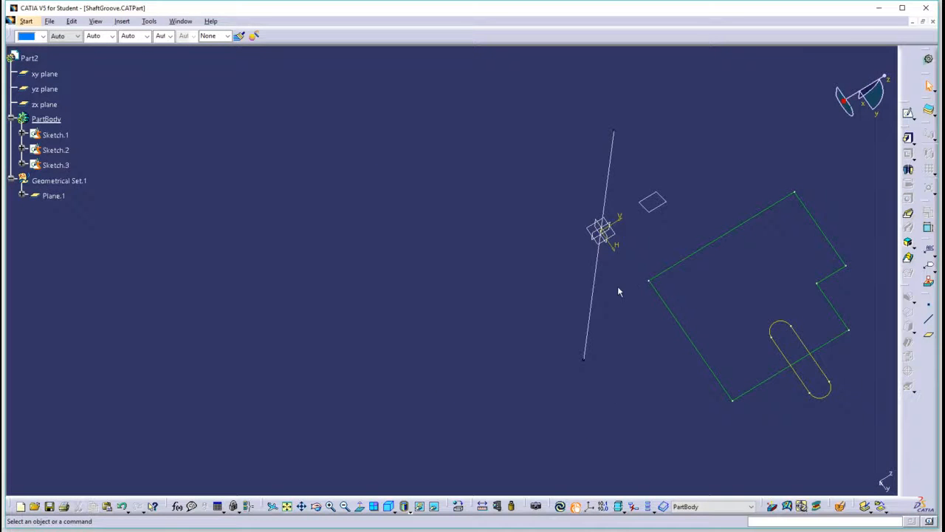
pyautogui.moveTo(612, 289)
pyautogui.mouseDown(button='middle')
pyautogui.moveTo(483, 306)
pyautogui.moveTo(473, 317)
pyautogui.mouseUp(button='middle')
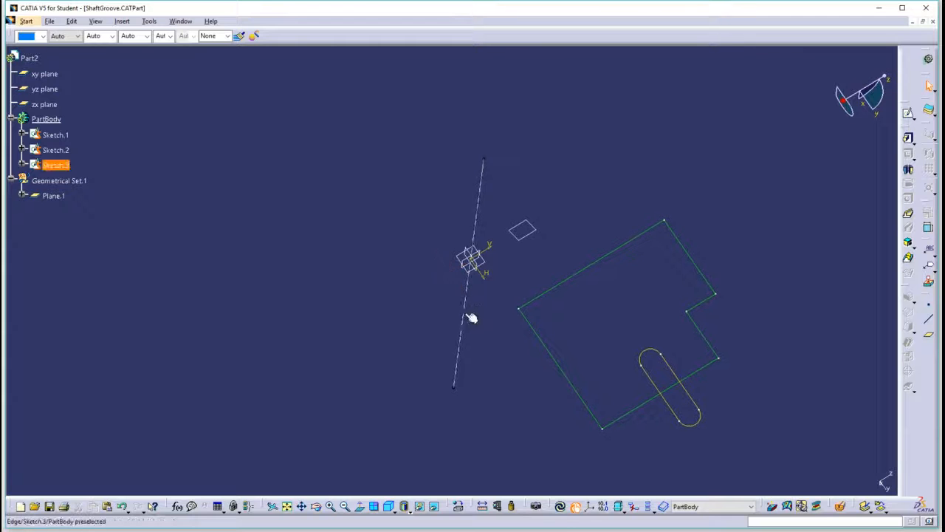
pyautogui.rightClick(467, 315)
pyautogui.click(499, 346)
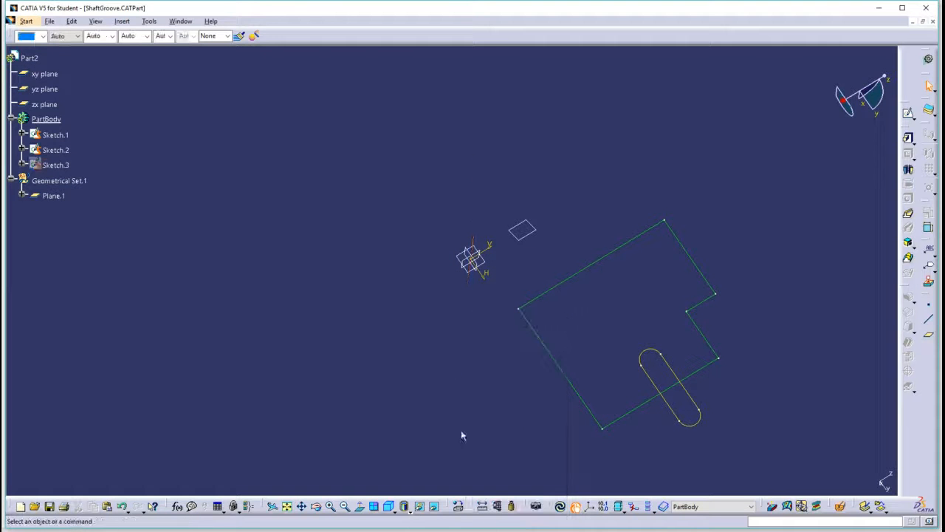
# - Create a shaft from Sketch.1 about its sketch axis, adjusting the limits on the model to 322 and -38 degrees
pyautogui.moveTo(654, 344)
pyautogui.mouseDown(button='middle')
pyautogui.moveTo(603, 180)
pyautogui.moveTo(584, 177)
pyautogui.moveTo(521, 275)
pyautogui.mouseUp(button='middle')
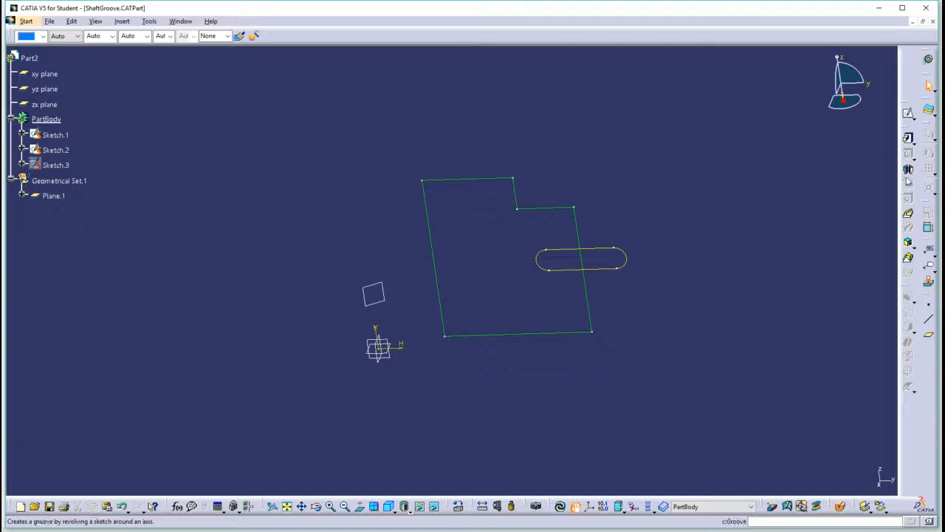
pyautogui.click(908, 171)
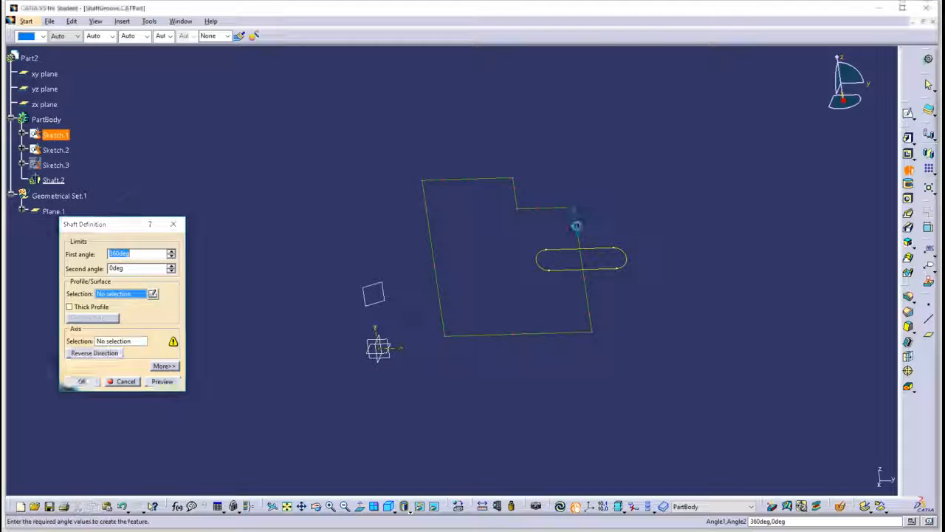
pyautogui.click(578, 232)
pyautogui.moveTo(520, 258); pyautogui.dragTo(529, 201)
pyautogui.moveTo(507, 256); pyautogui.dragTo(445, 300)
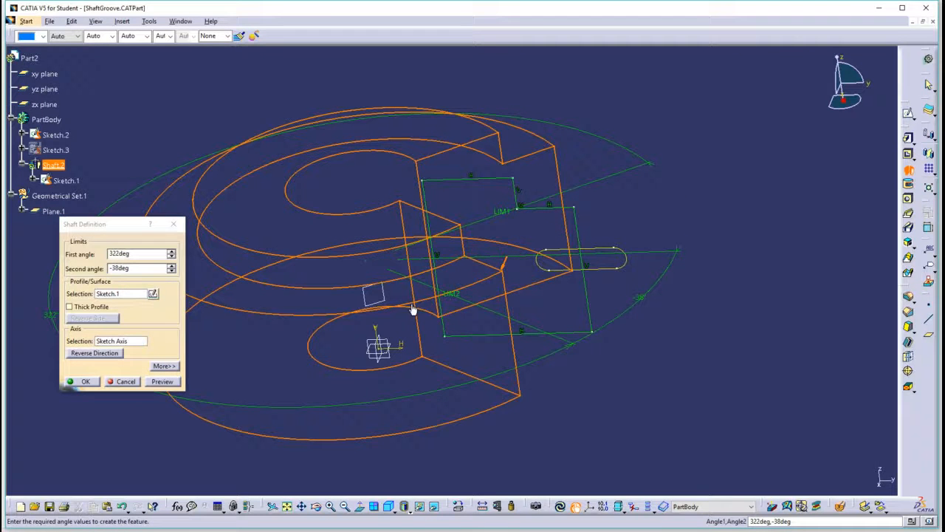
pyautogui.click(84, 381)
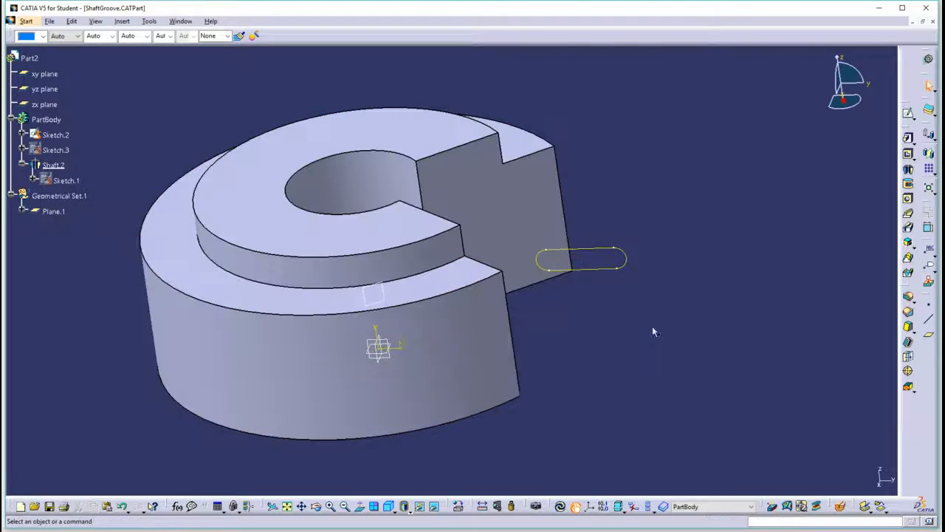
# - Cut a groove into the shaft with the slot profile Sketch.2, using angles of 322 and -38 degrees about the sketch axis
pyautogui.click(630, 266)
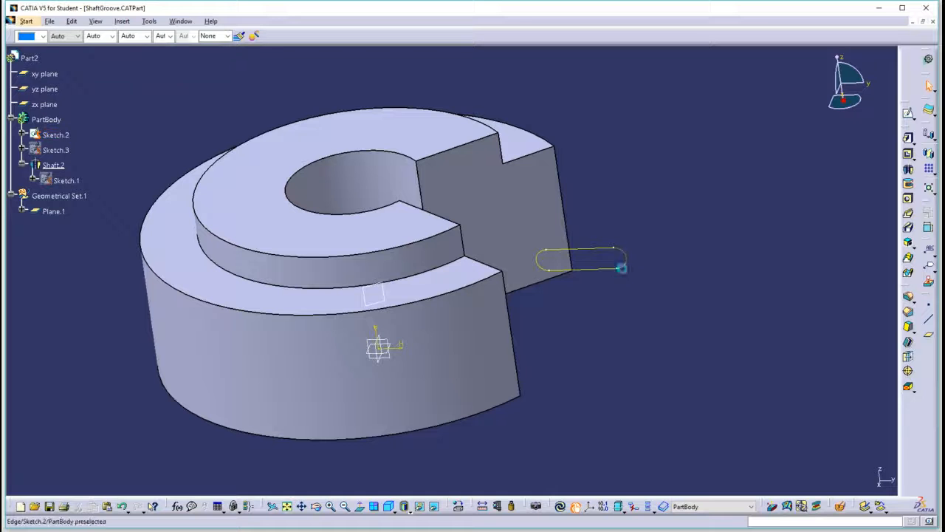
pyautogui.click(908, 183)
pyautogui.click(634, 263)
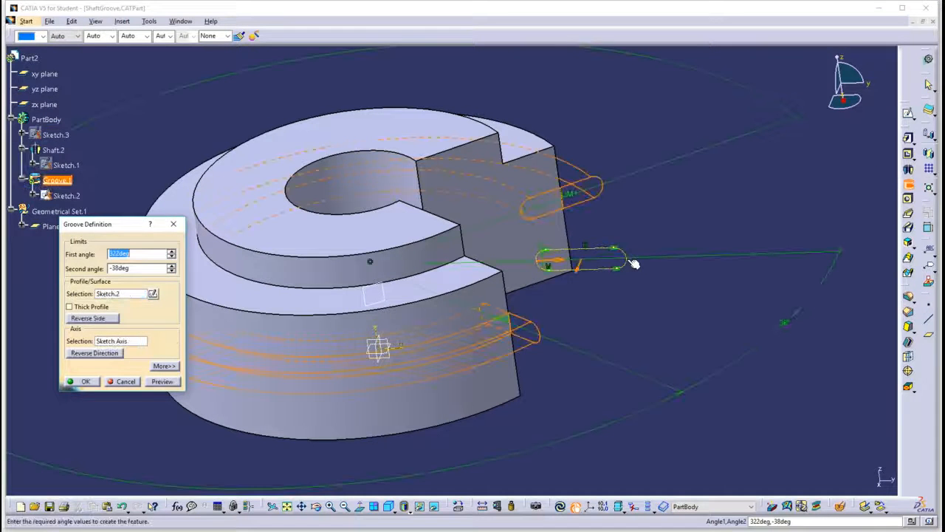
pyautogui.moveTo(675, 283); pyautogui.dragTo(577, 364, button='middle')
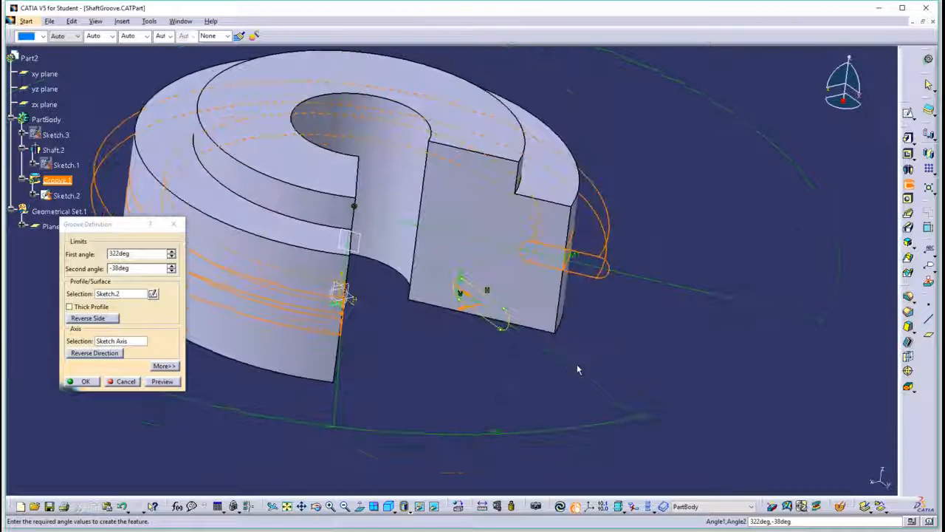
pyautogui.click(85, 381)
pyautogui.moveTo(595, 268); pyautogui.dragTo(468, 281, button='middle')
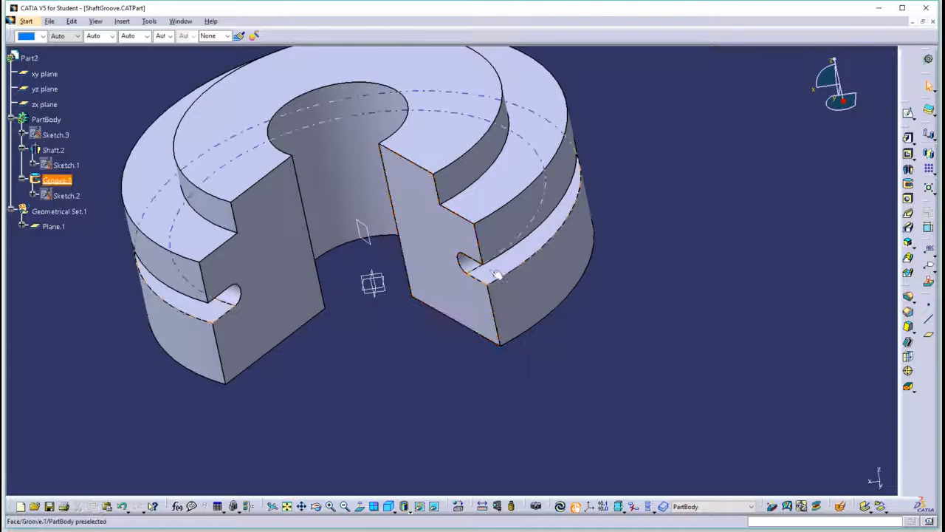
# - Edit the groove to use a thick profile with Thickness1 3 mm and apply it to the shaft
pyautogui.doubleClick(496, 271)
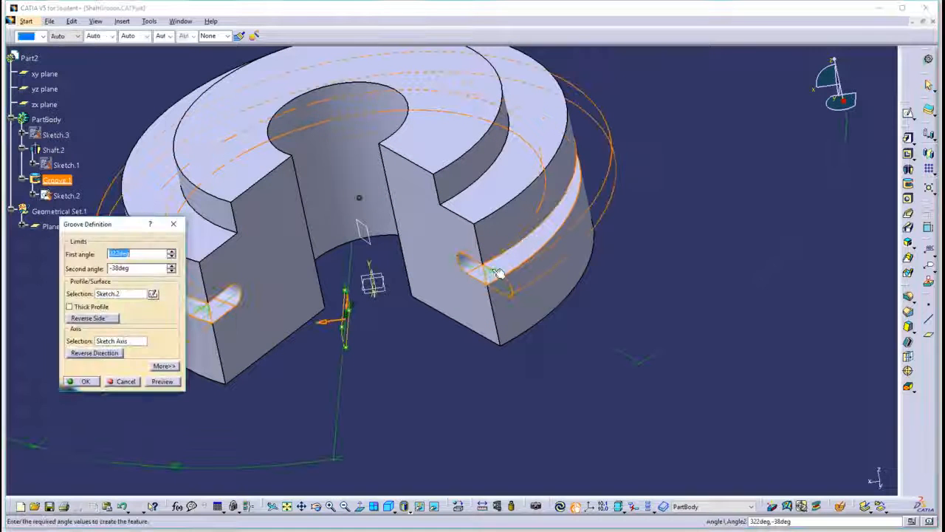
pyautogui.click(163, 366)
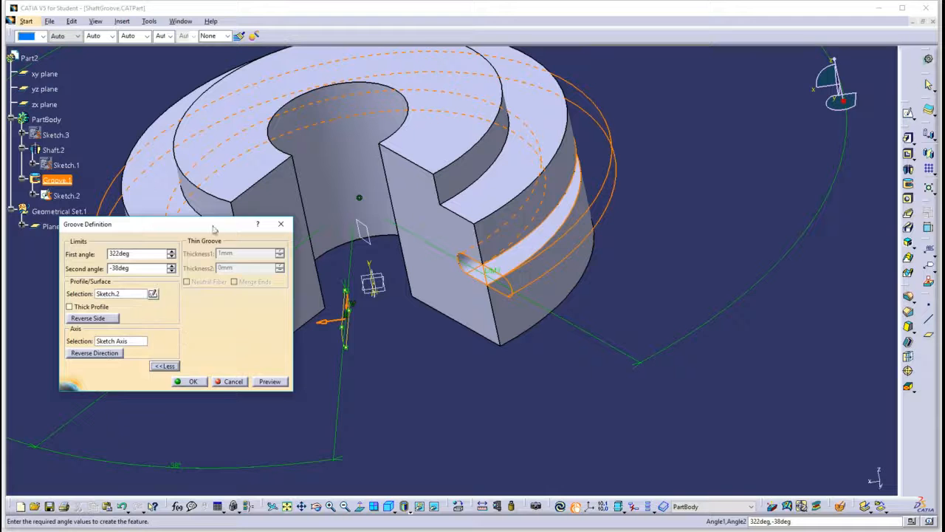
pyautogui.moveTo(213, 229); pyautogui.dragTo(196, 216)
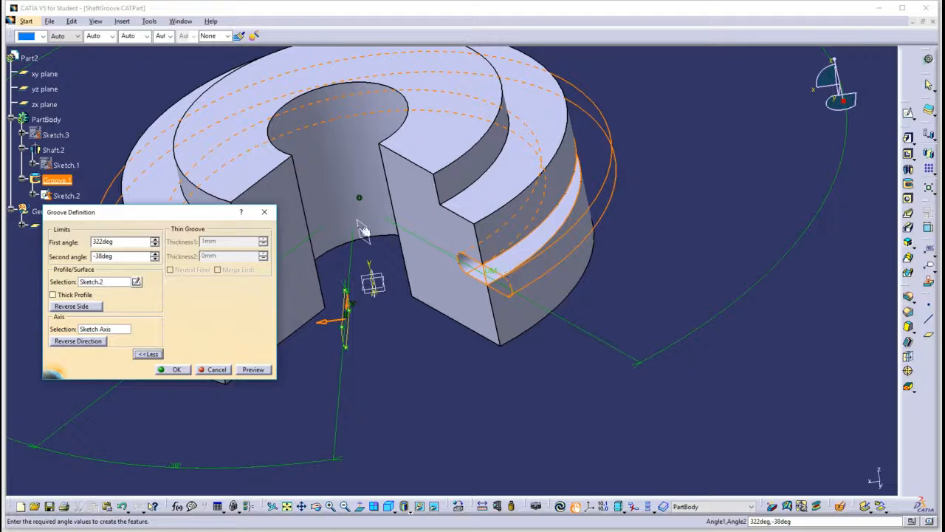
pyautogui.click(72, 295)
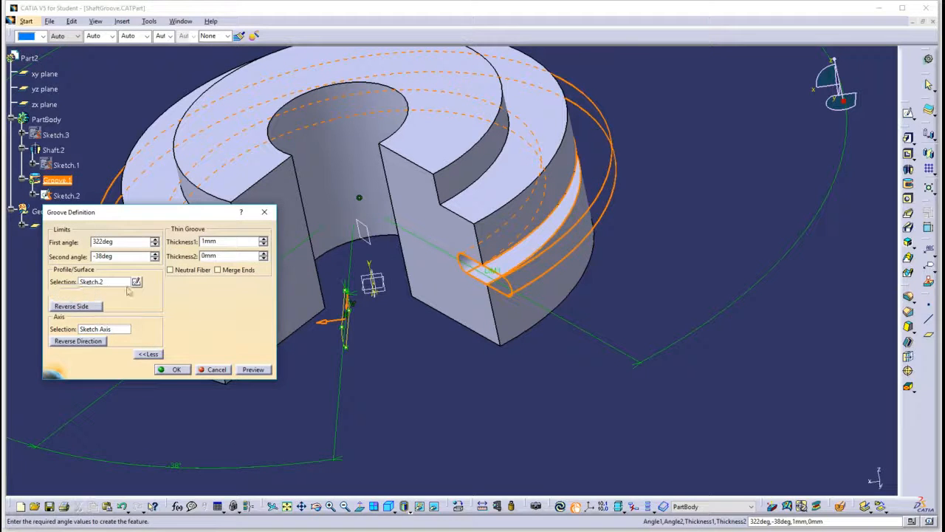
pyautogui.click(263, 240)
pyautogui.click(264, 239)
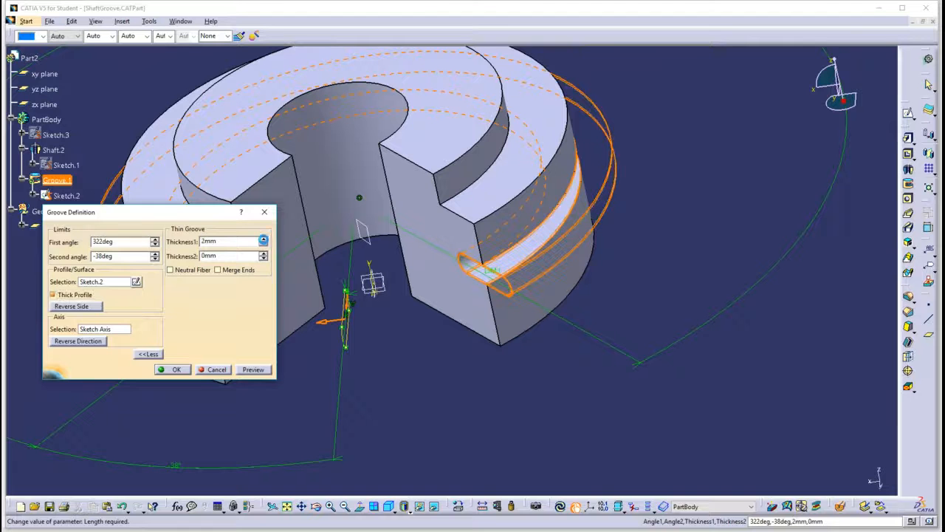
pyautogui.click(177, 369)
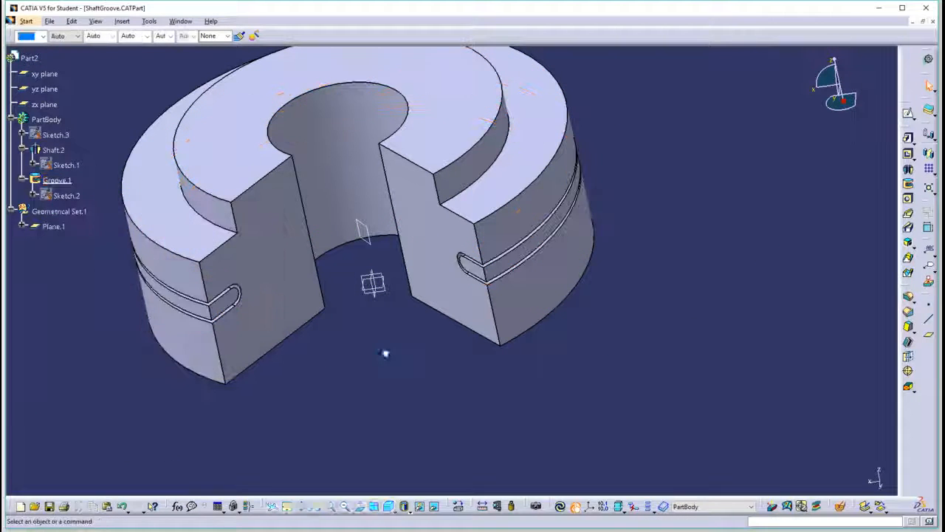
pyautogui.moveTo(439, 302); pyautogui.dragTo(522, 207, button='middle')
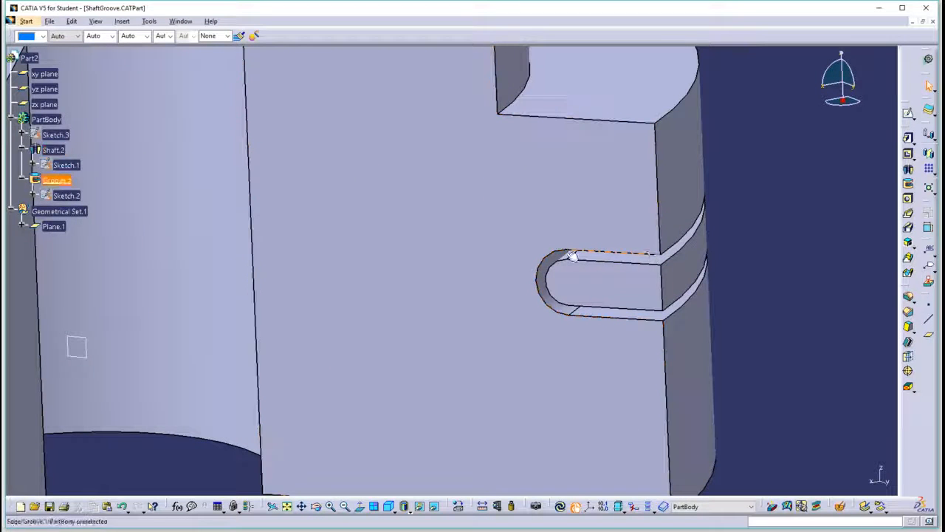
# - Turn off the thick profile option in the groove's definition and preview the full slot cut
pyautogui.doubleClick(670, 318)
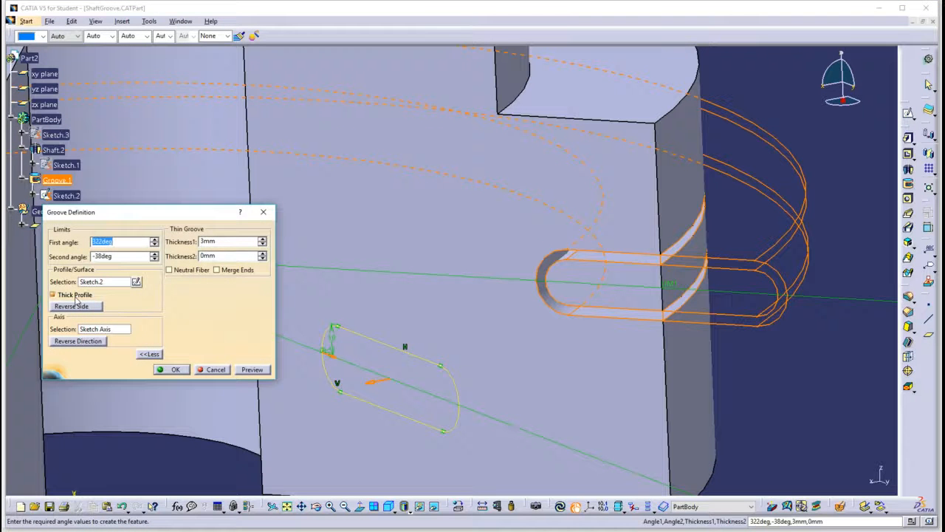
pyautogui.click(64, 296)
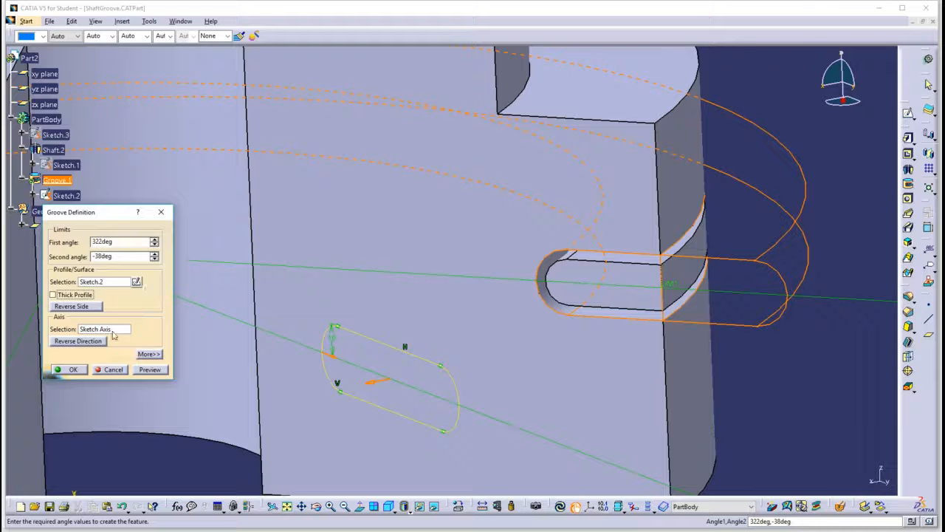
pyautogui.click(150, 354)
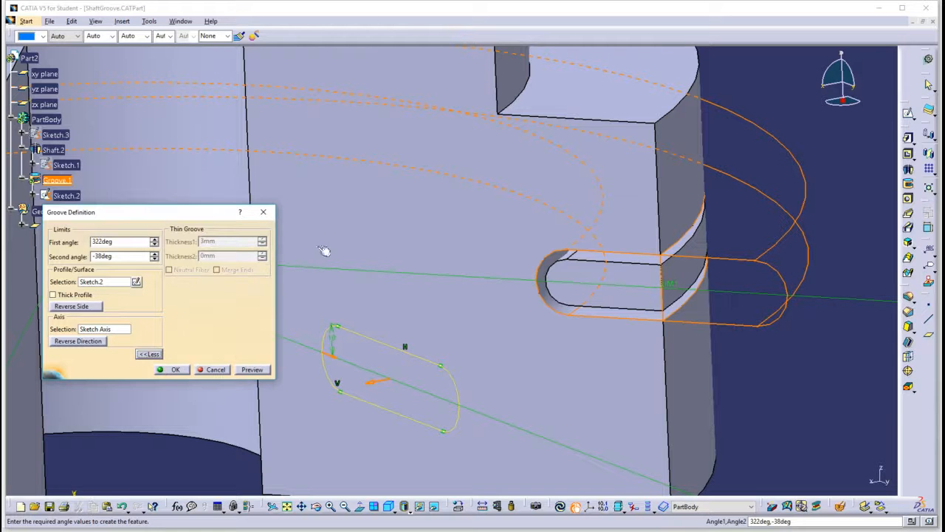
pyautogui.moveTo(363, 214); pyautogui.dragTo(531, 265, button='middle')
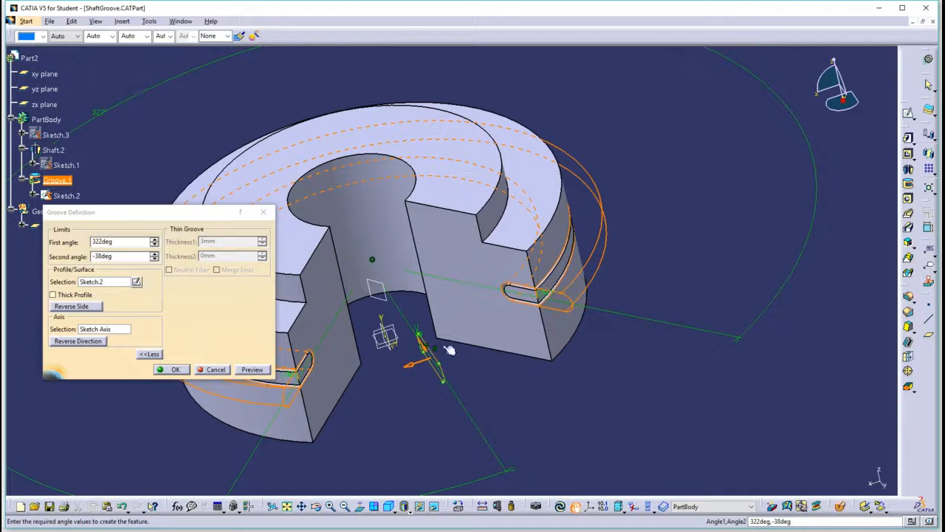
pyautogui.click(257, 370)
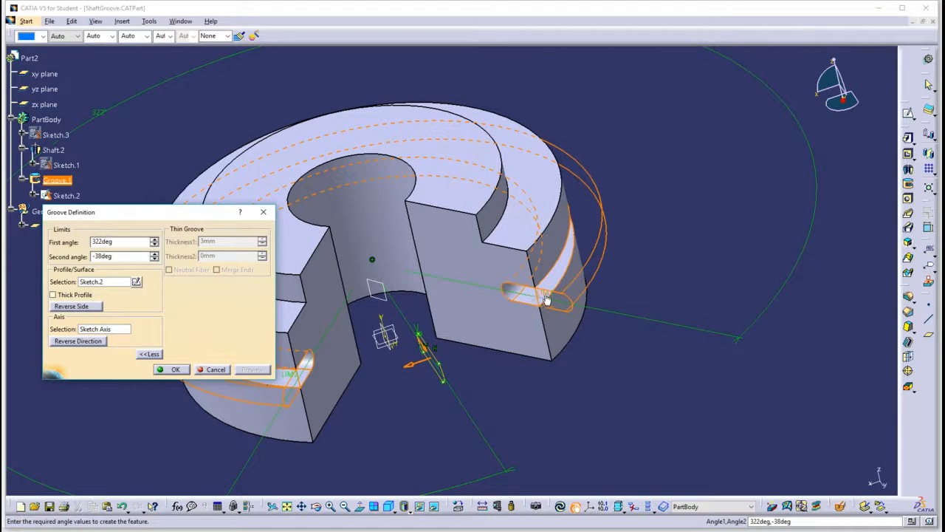
# - Adjust the groove's limits on the model to 294 and -109 degrees and apply the change
pyautogui.moveTo(547, 294); pyautogui.dragTo(580, 240)
pyautogui.moveTo(438, 332); pyautogui.dragTo(666, 282, button='middle')
pyautogui.moveTo(517, 326); pyautogui.dragTo(369, 248)
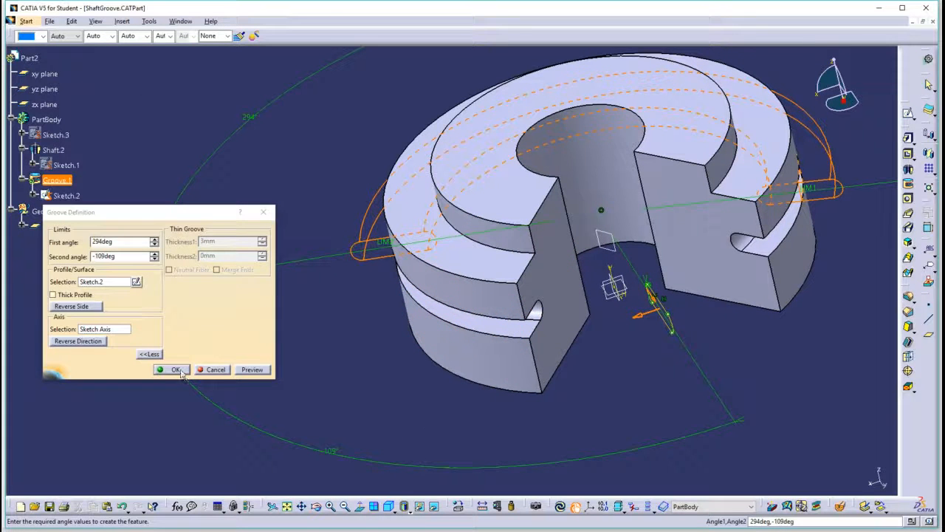
pyautogui.click(180, 372)
pyautogui.moveTo(844, 255); pyautogui.dragTo(346, 310, button='middle')
pyautogui.moveTo(496, 310); pyautogui.dragTo(517, 317, button='middle')
pyautogui.moveTo(658, 292)
pyautogui.mouseDown(button='middle')
pyautogui.moveTo(665, 268)
pyautogui.moveTo(618, 246)
pyautogui.moveTo(650, 294)
pyautogui.mouseUp(button='middle')
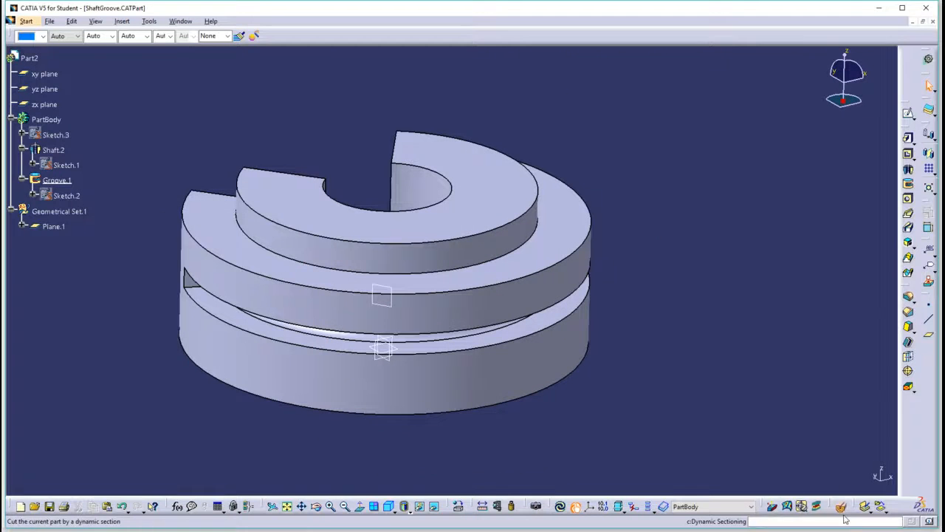